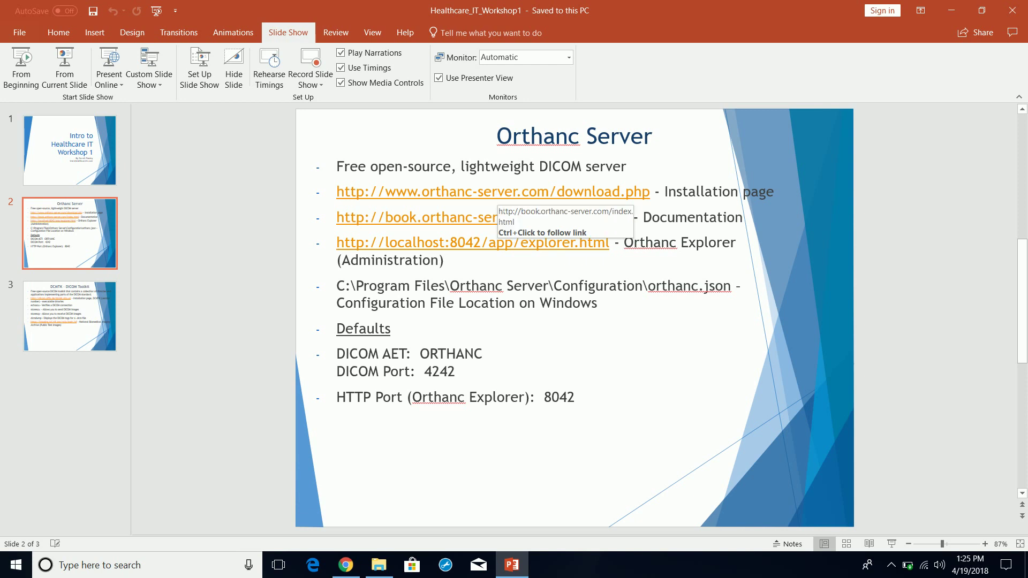
- Copy the orthanc-server.com download.php link from the PowerPoint slide
{"action": "left_click_drag", "start_coordinate": [650, 194], "coordinate": [336, 191]}
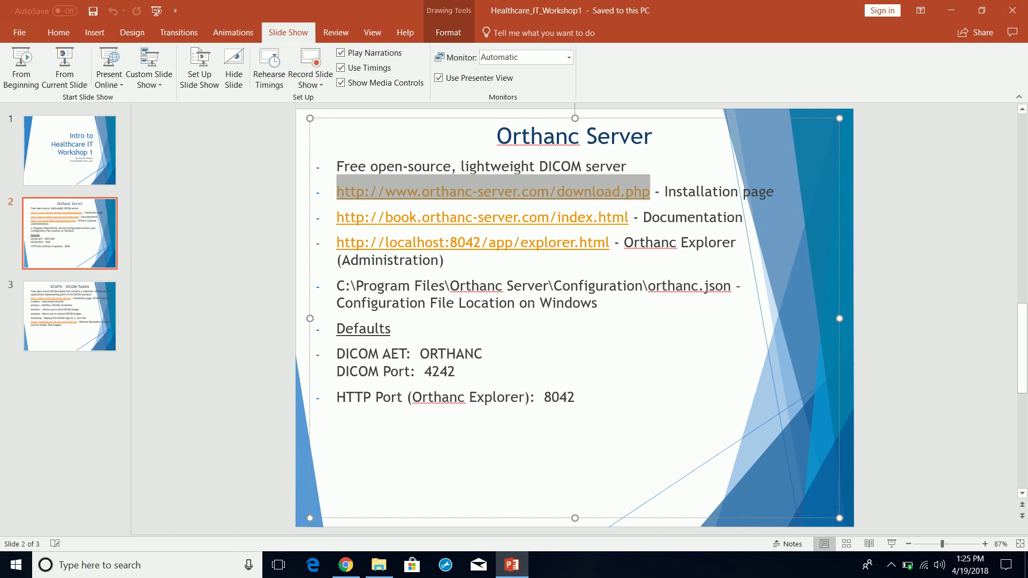
{"action": "key", "text": "ctrl+c"}
- Load the copied Orthanc download page address in a new Chrome tab
{"action": "left_click", "coordinate": [346, 565]}
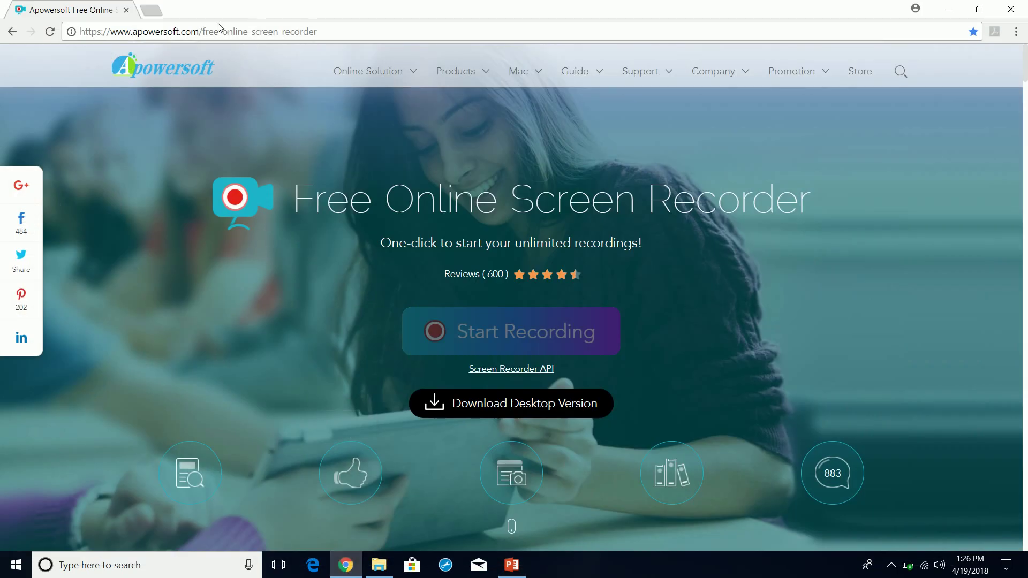
{"action": "left_click", "coordinate": [151, 9]}
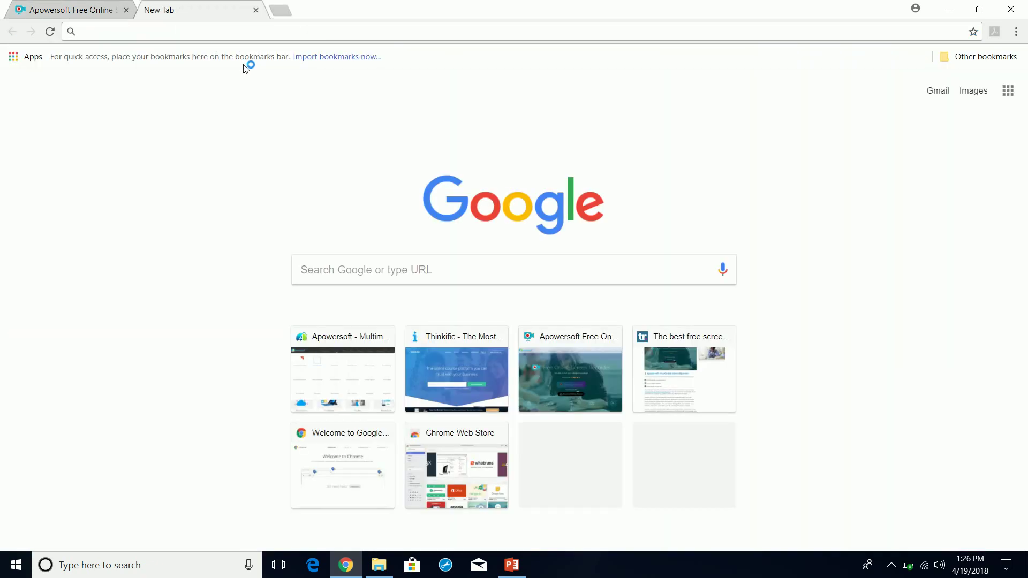
{"action": "key", "text": "ctrl+v"}
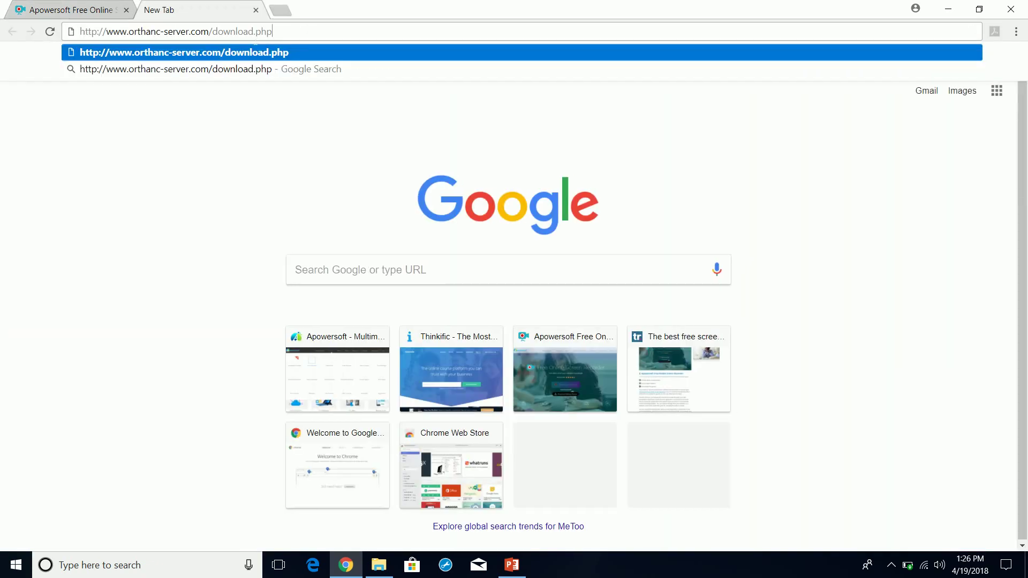
{"action": "key", "text": "Return"}
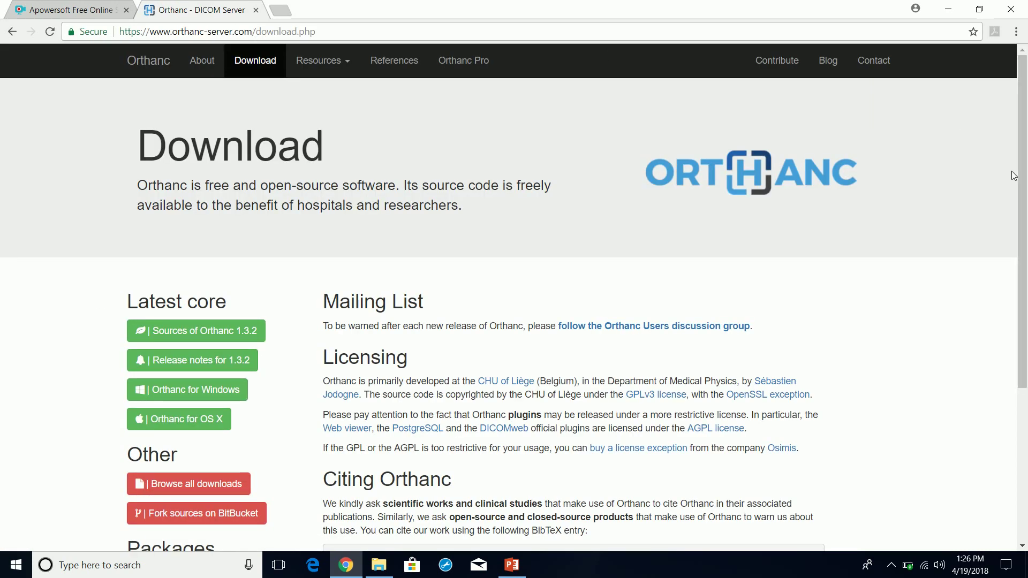
- Go to the Orthanc for Windows page and scroll down to its download form
{"action": "scroll", "coordinate": [1025, 205], "scroll_direction": "down", "scroll_amount": 1}
{"action": "scroll", "coordinate": [1025, 205], "scroll_direction": "down", "scroll_amount": 2}
{"action": "scroll", "coordinate": [1025, 205], "scroll_direction": "up", "scroll_amount": 3}
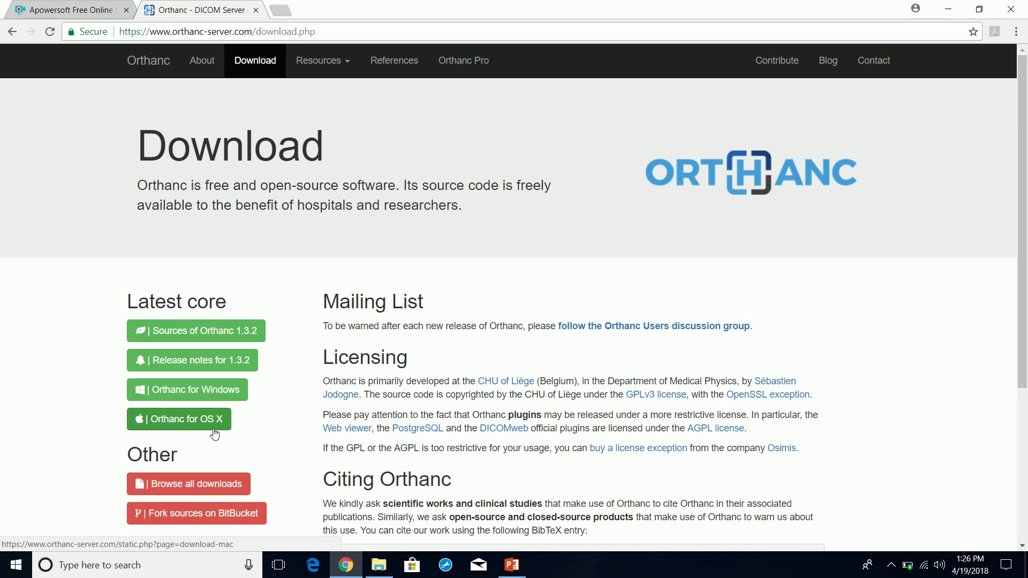
{"action": "left_click", "coordinate": [190, 394]}
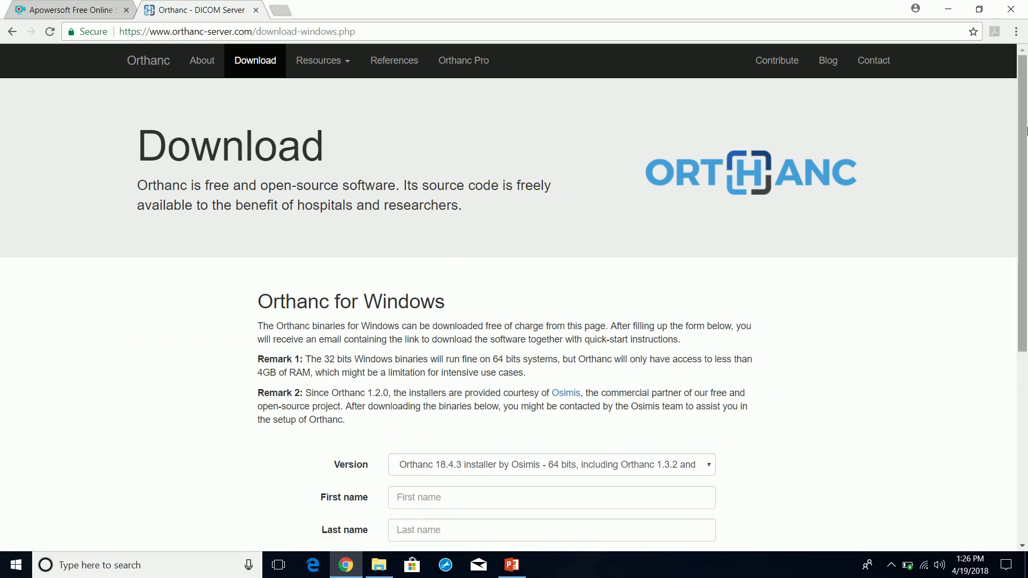
{"action": "scroll", "coordinate": [1026, 234], "scroll_direction": "down", "scroll_amount": 2}
{"action": "left_click_drag", "start_coordinate": [1026, 234], "coordinate": [1020, 216]}
{"action": "scroll", "coordinate": [952, 241], "scroll_direction": "down", "scroll_amount": 3}
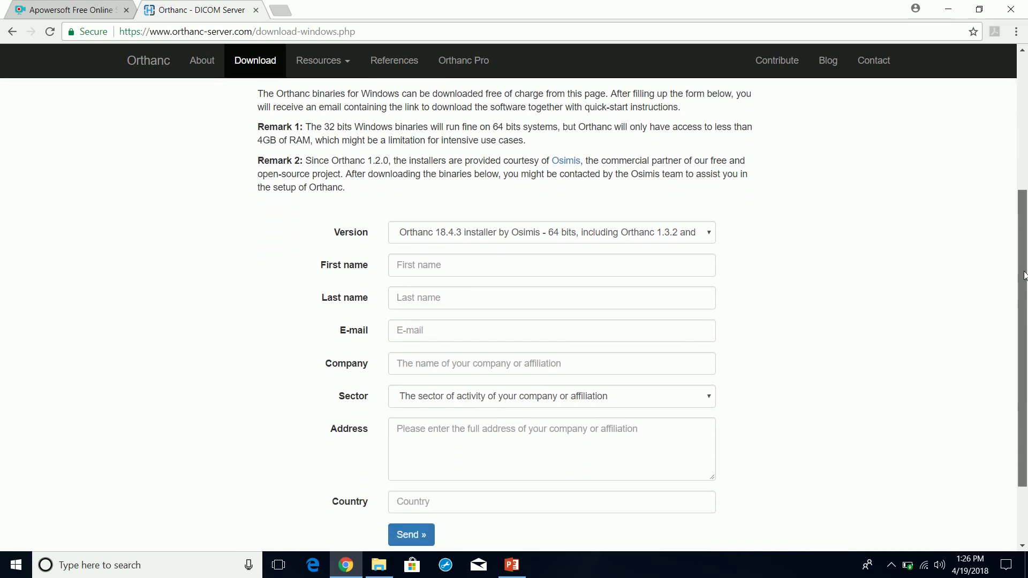
- Keep the preselected 64-bit Orthanc installer version in the download form
{"action": "left_click", "coordinate": [667, 236]}
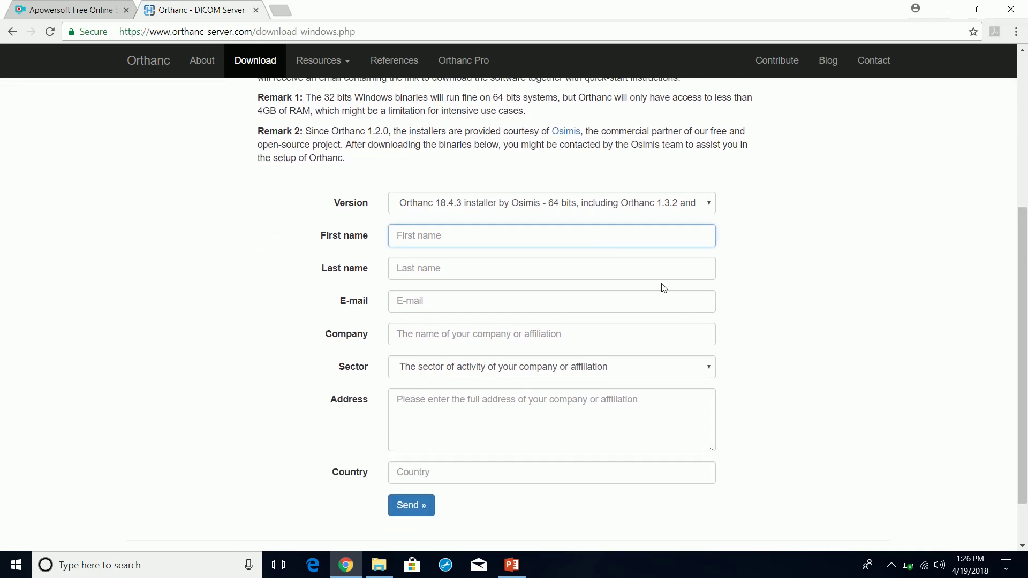
{"action": "type", "text": "T"}
{"action": "key", "text": "BackSpace"}
{"action": "type", "text": "N"}
{"action": "key", "text": "BackSpace"}
{"action": "type", "text": "I"}
{"action": "key", "text": "BackSpace"}
{"action": "type", "text": "I"}
{"action": "key", "text": "BackSpace"}
{"action": "left_click", "coordinate": [708, 207]}
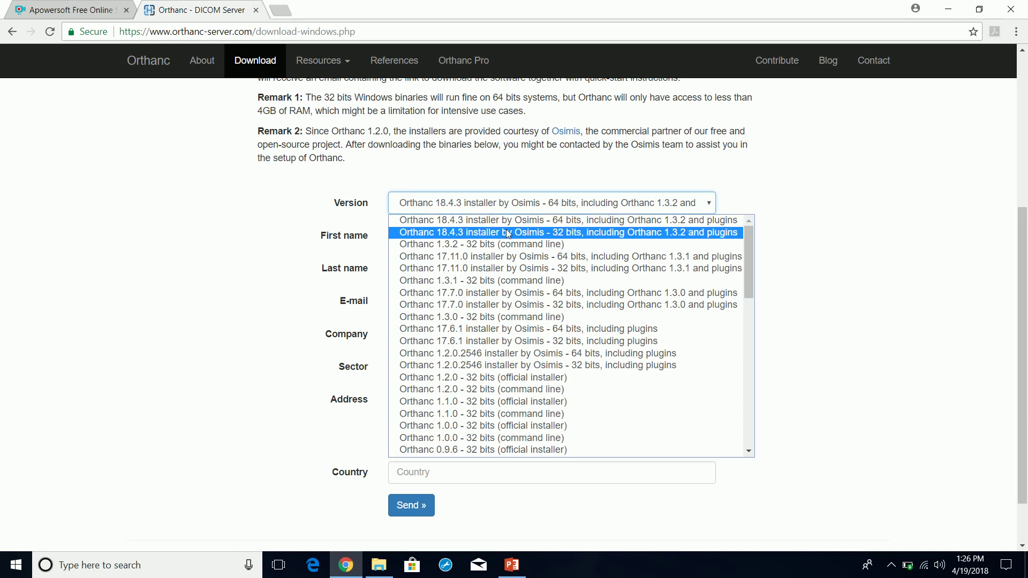
{"action": "left_click", "coordinate": [554, 227]}
- Fill in the first name, last name, e-mail address and company name
{"action": "left_click", "coordinate": [553, 227]}
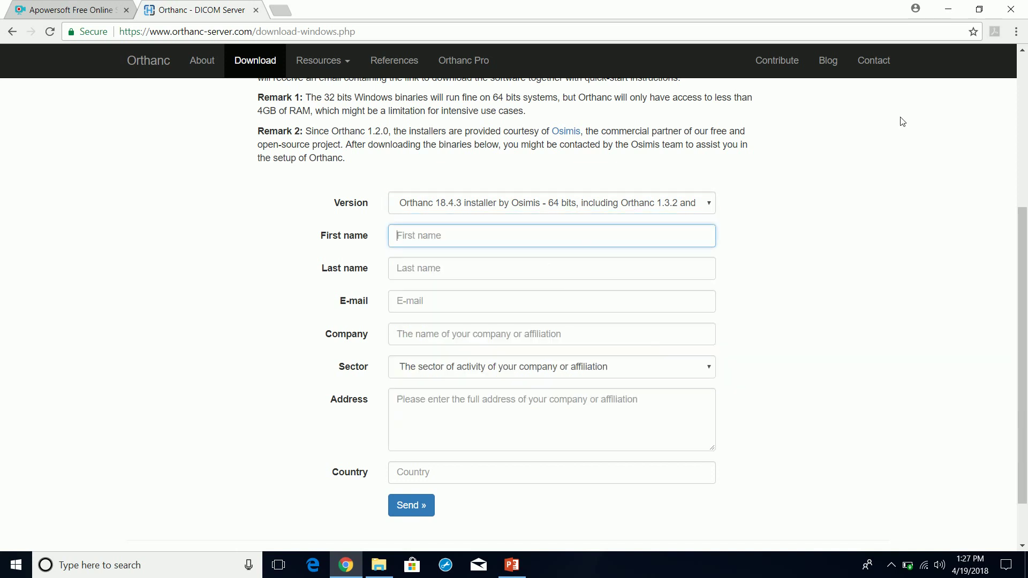
{"action": "key", "text": "Tab"}
{"action": "key", "text": "Tab"}
{"action": "type", "text": "sto"}
{"action": "key", "text": "BackSpace"}
{"action": "key", "text": "BackSpace"}
{"action": "key", "text": "BackSpace"}
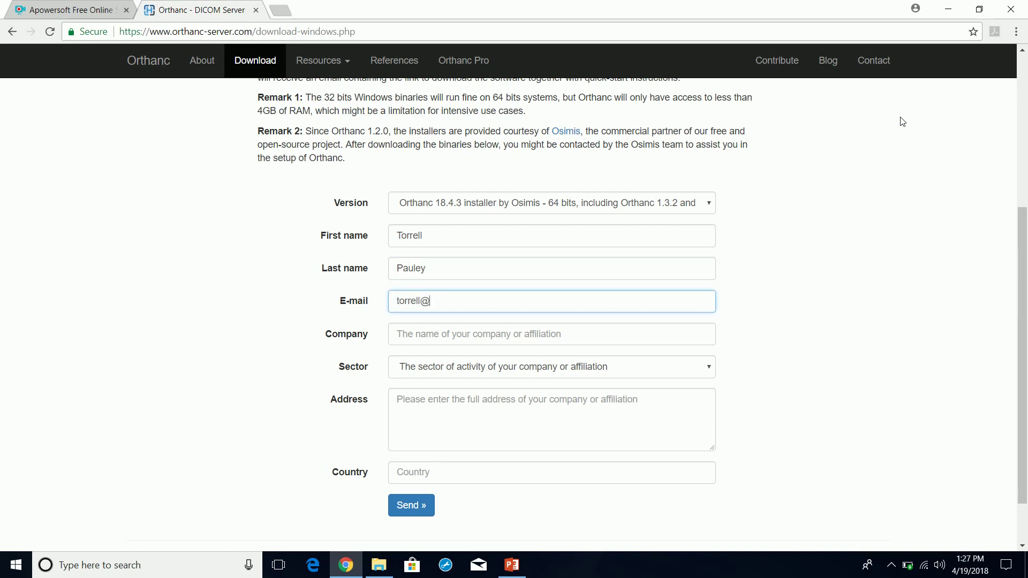
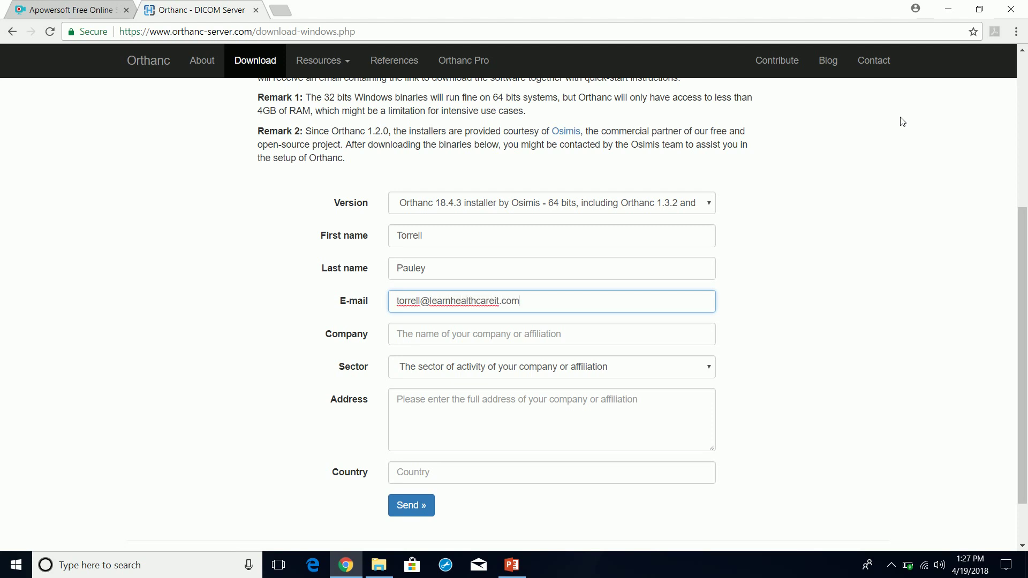
{"action": "key", "text": "Tab"}
{"action": "type", "text": "Learn"}
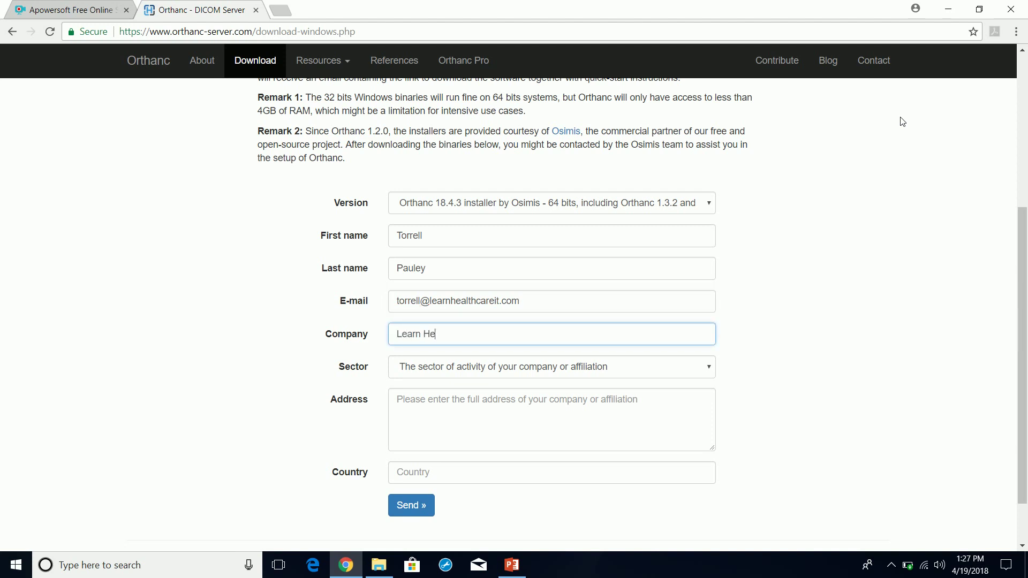
{"action": "type", "text": "althCare IT"}
- Choose Education as the sector, enter the country, and send the request
{"action": "key", "text": "Tab"}
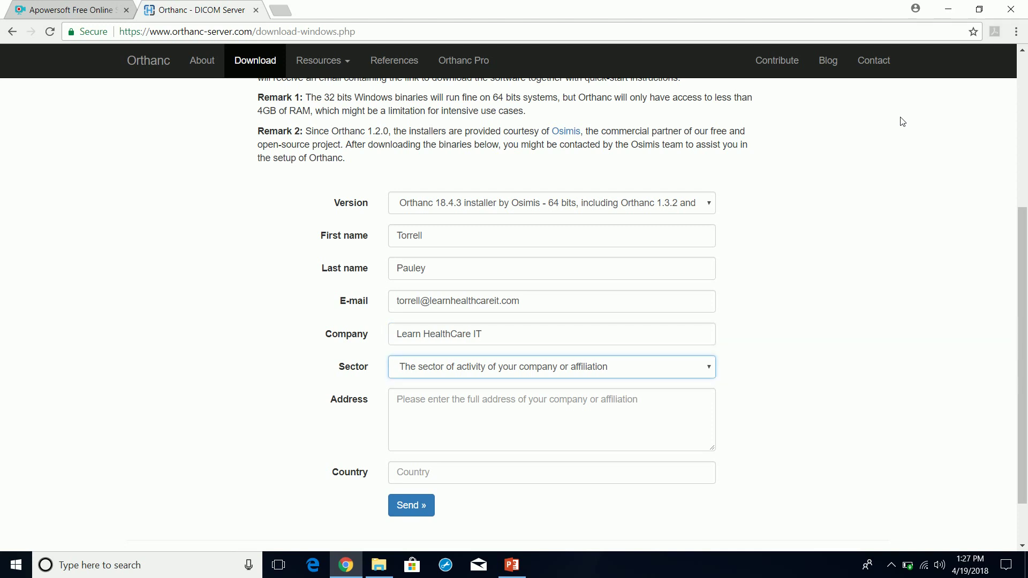
{"action": "left_click", "coordinate": [442, 368]}
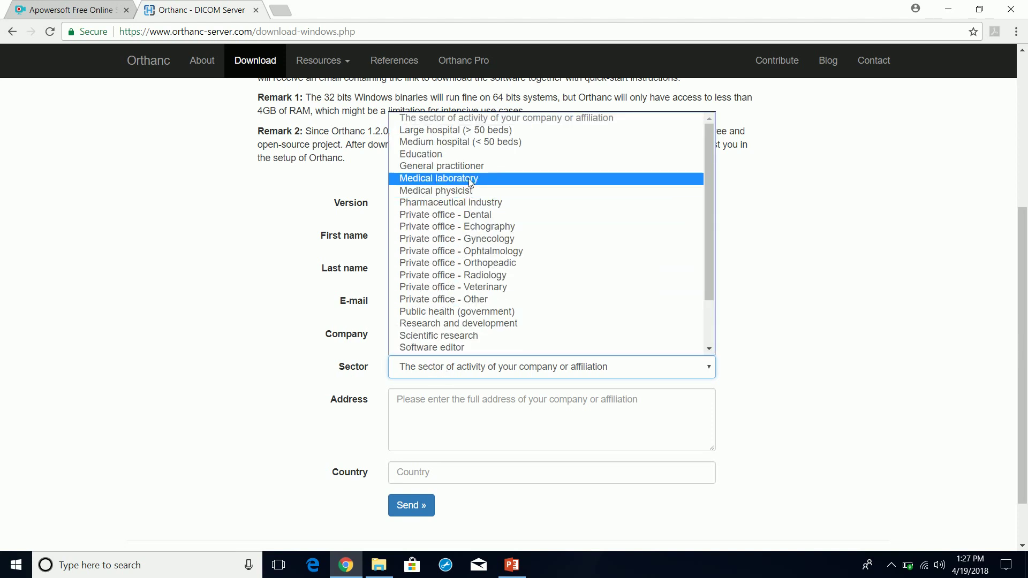
{"action": "left_click", "coordinate": [468, 154]}
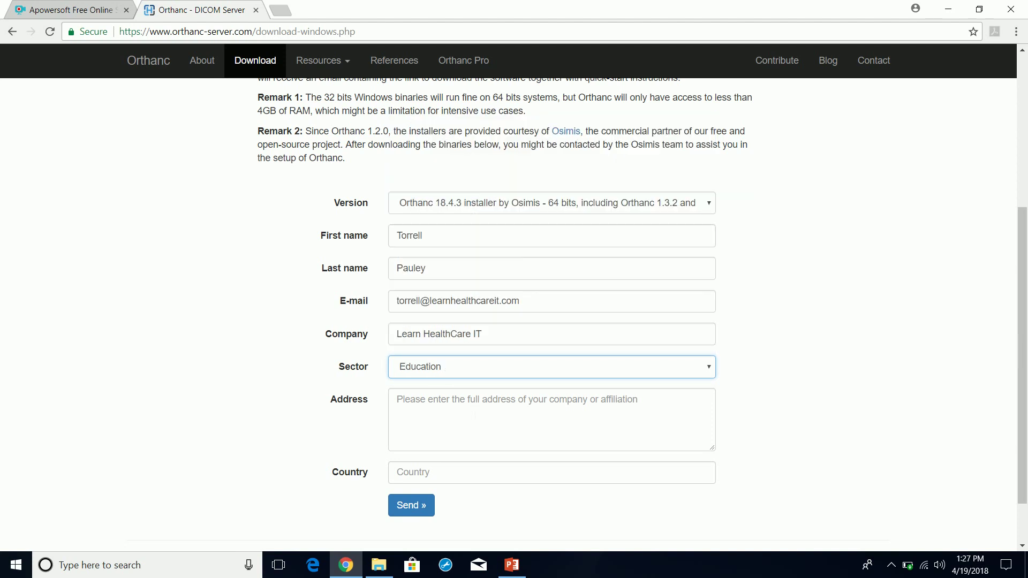
{"action": "left_click", "coordinate": [397, 399]}
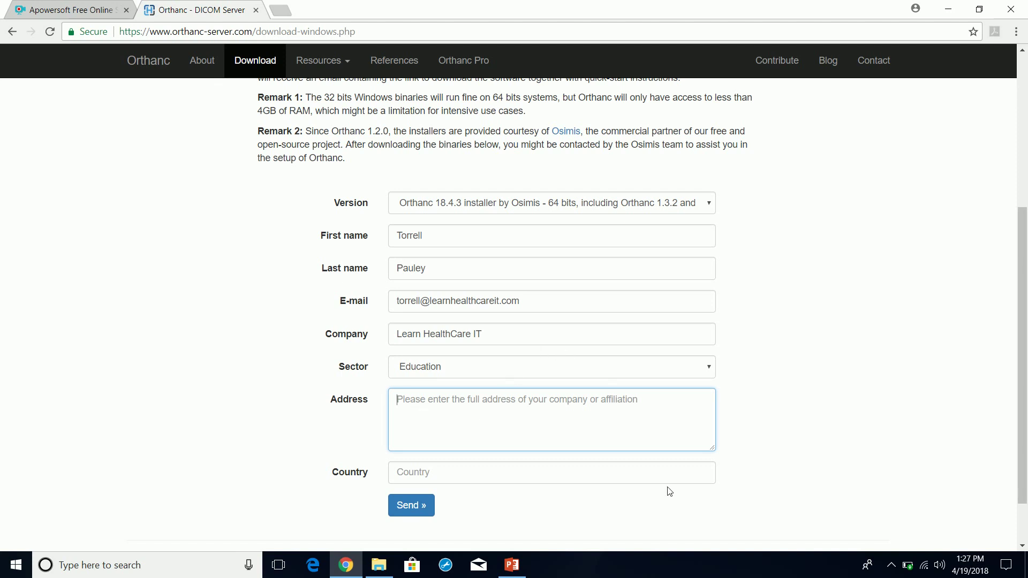
{"action": "key", "text": "Tab"}
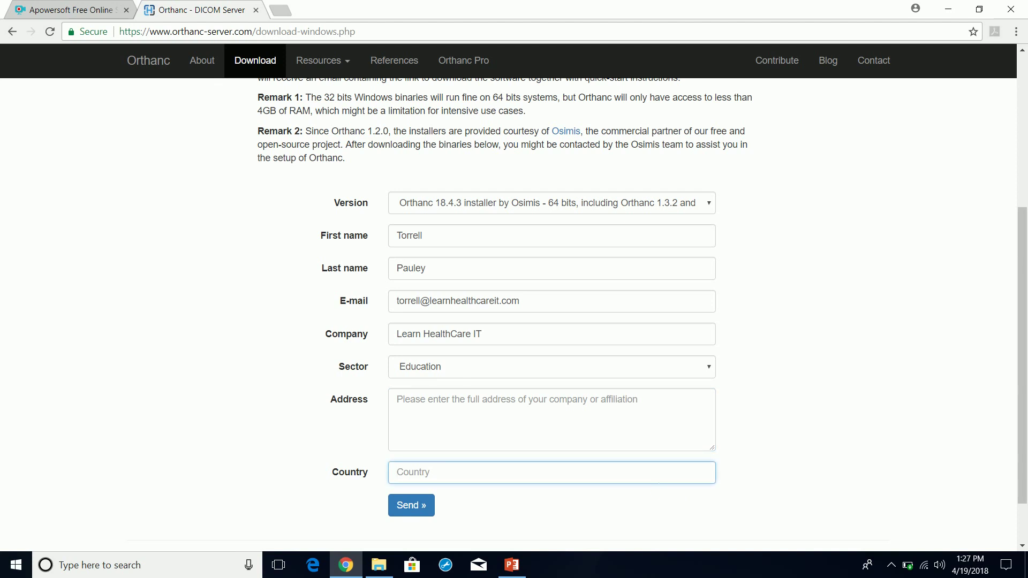
{"action": "type", "text": "US"}
{"action": "left_click", "coordinate": [422, 505]}
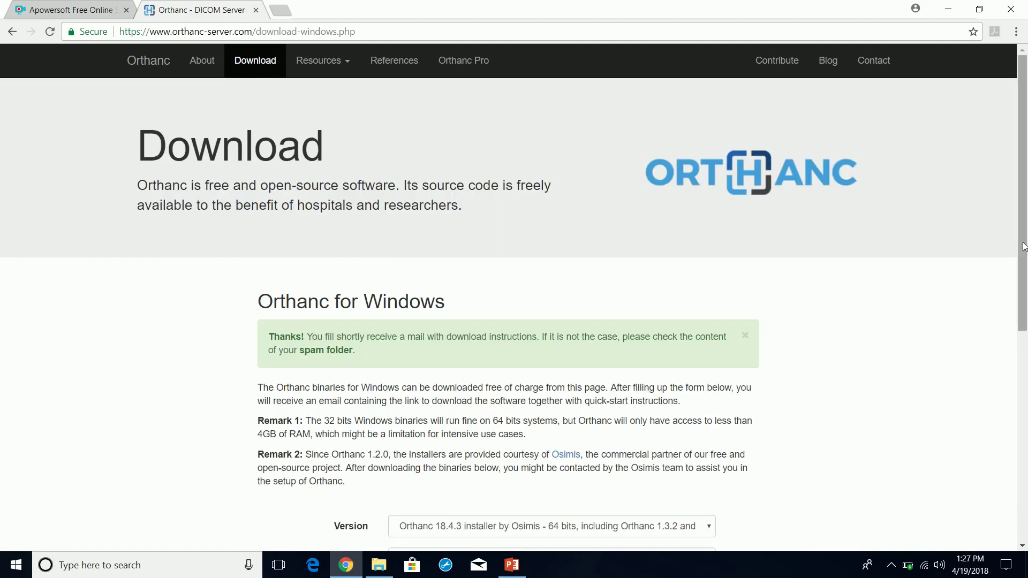
- Scroll the 'Thanks!' confirmation, glance at the recorder tab, and open then close a spare tab
{"action": "left_click_drag", "start_coordinate": [1022, 246], "coordinate": [1024, 444]}
{"action": "left_click", "coordinate": [91, 9]}
{"action": "left_click", "coordinate": [214, 12]}
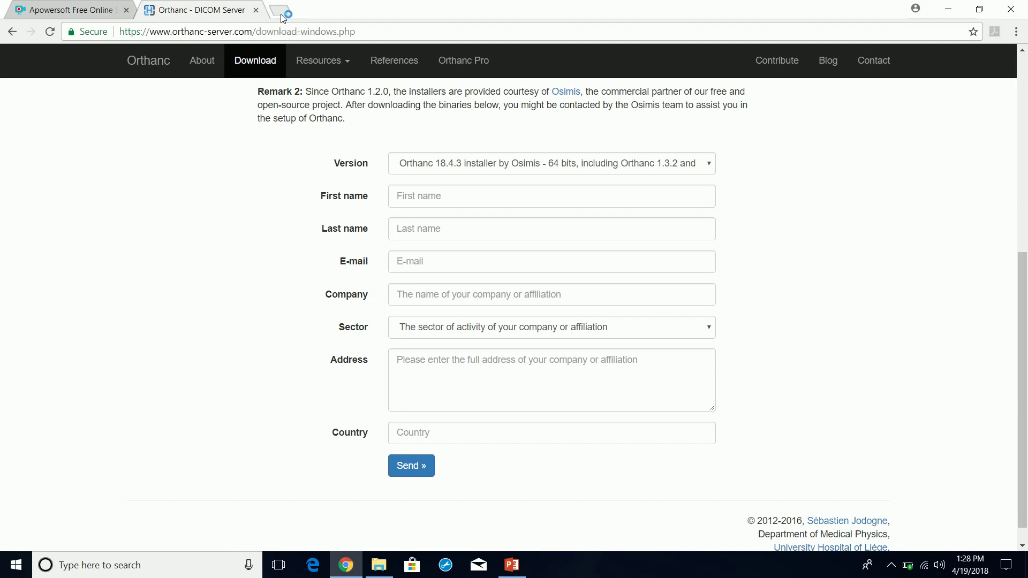
{"action": "left_click", "coordinate": [282, 12]}
{"action": "left_click", "coordinate": [384, 10]}
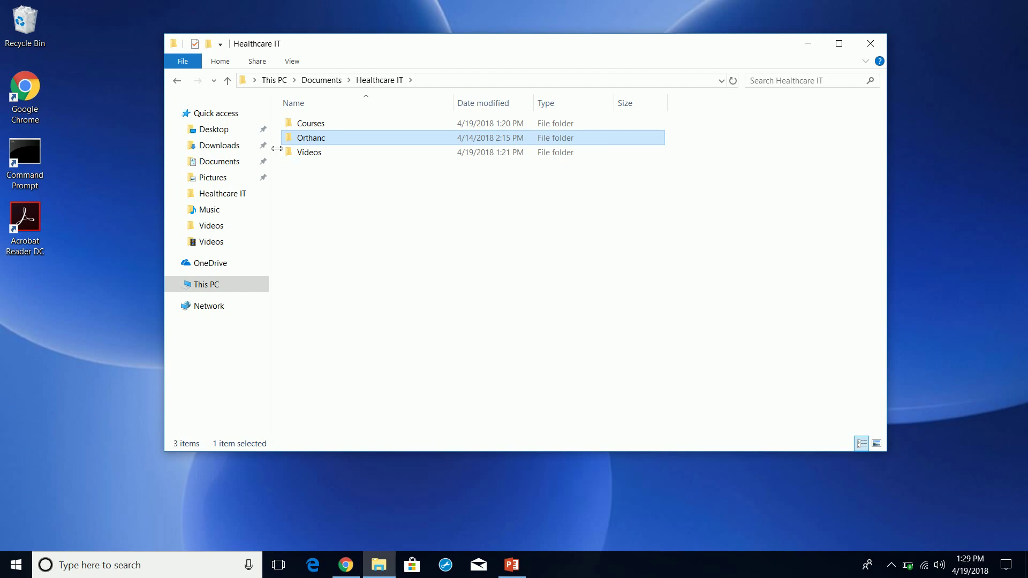
- Run the Orthanc installer from the Orthanc folder as administrator
{"action": "left_click", "coordinate": [303, 140]}
{"action": "double_click", "coordinate": [303, 140]}
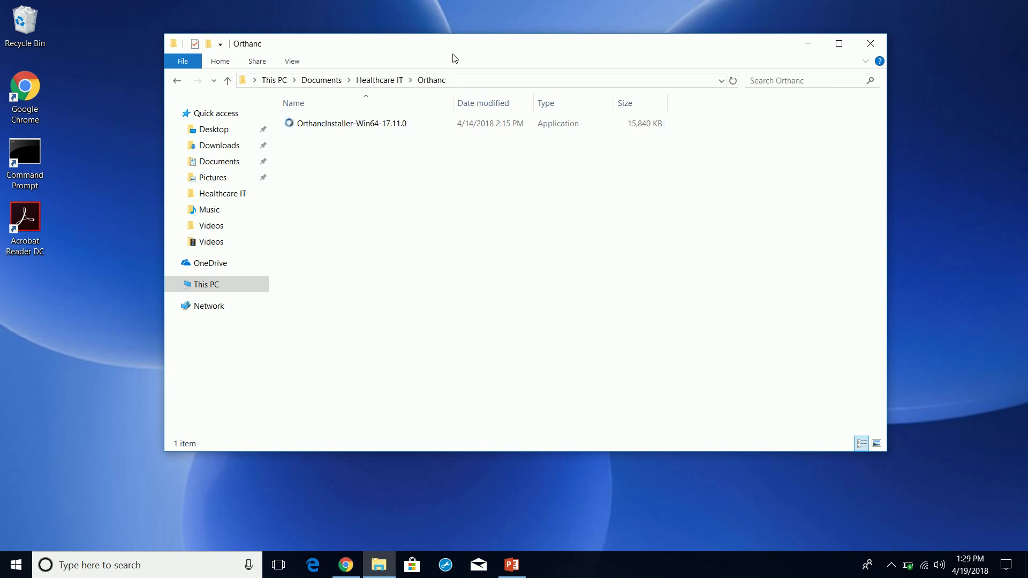
{"action": "left_click_drag", "start_coordinate": [456, 50], "coordinate": [492, 59]}
{"action": "left_click", "coordinate": [380, 133]}
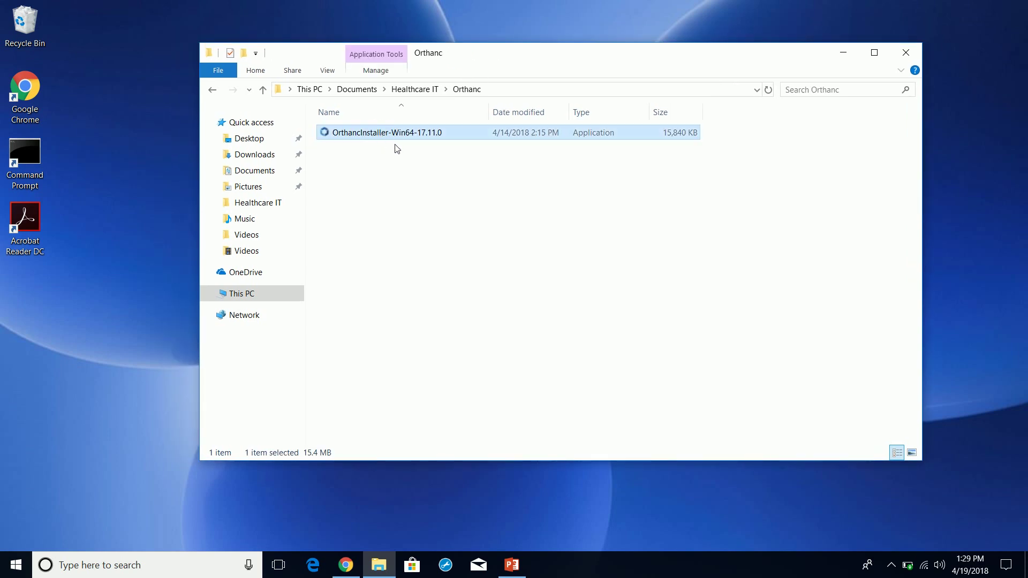
{"action": "right_click", "coordinate": [393, 138]}
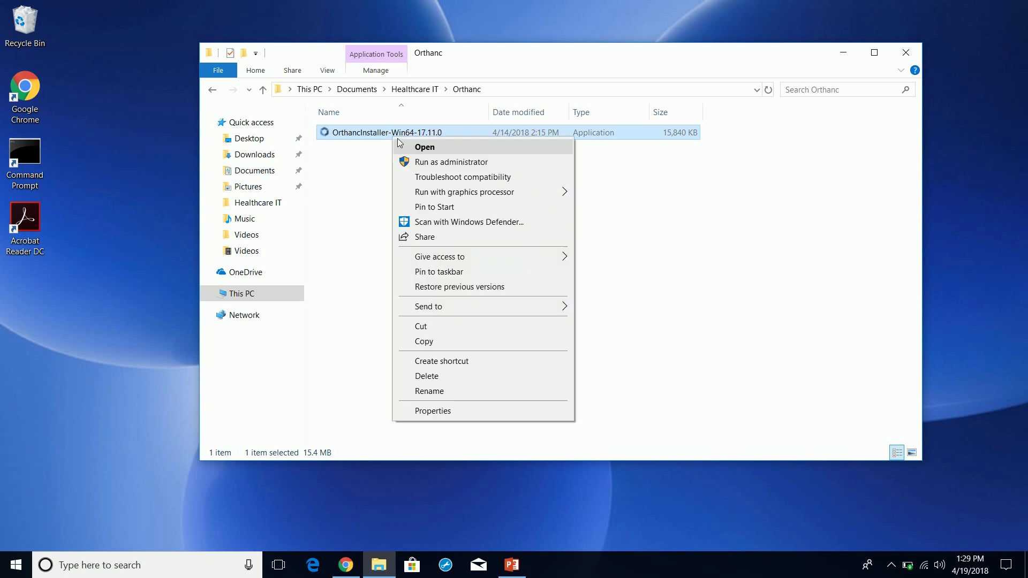
{"action": "left_click", "coordinate": [425, 162]}
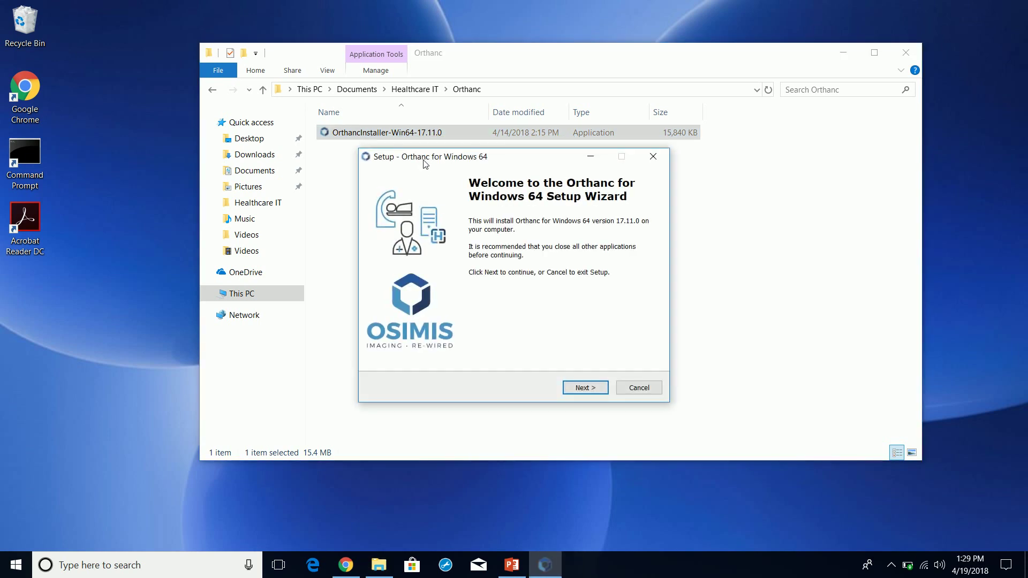
- Accept the licence and keep C:\Program Files\Orthanc Server as the install location
{"action": "left_click", "coordinate": [584, 387]}
{"action": "left_click", "coordinate": [432, 348]}
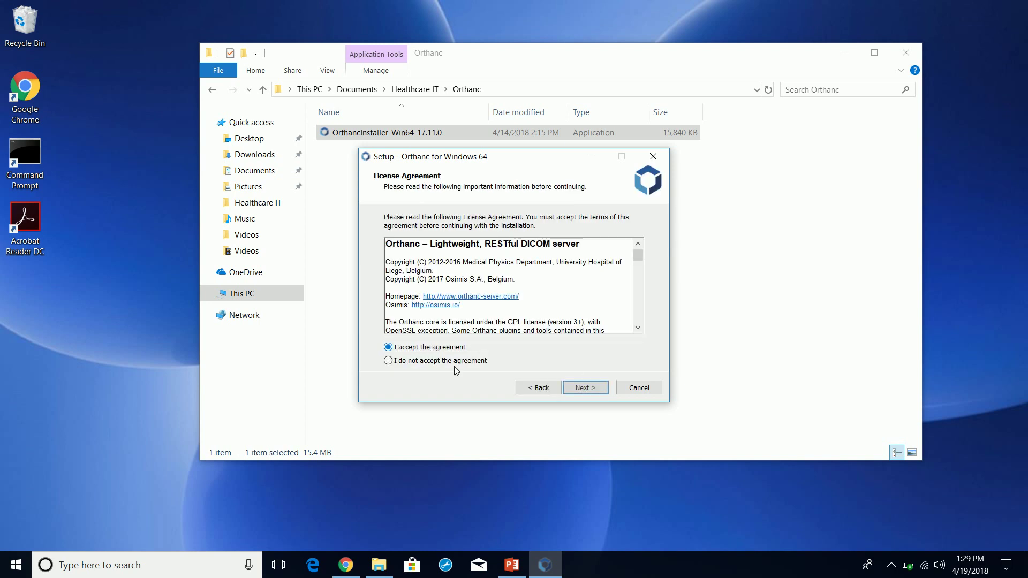
{"action": "left_click", "coordinate": [585, 388]}
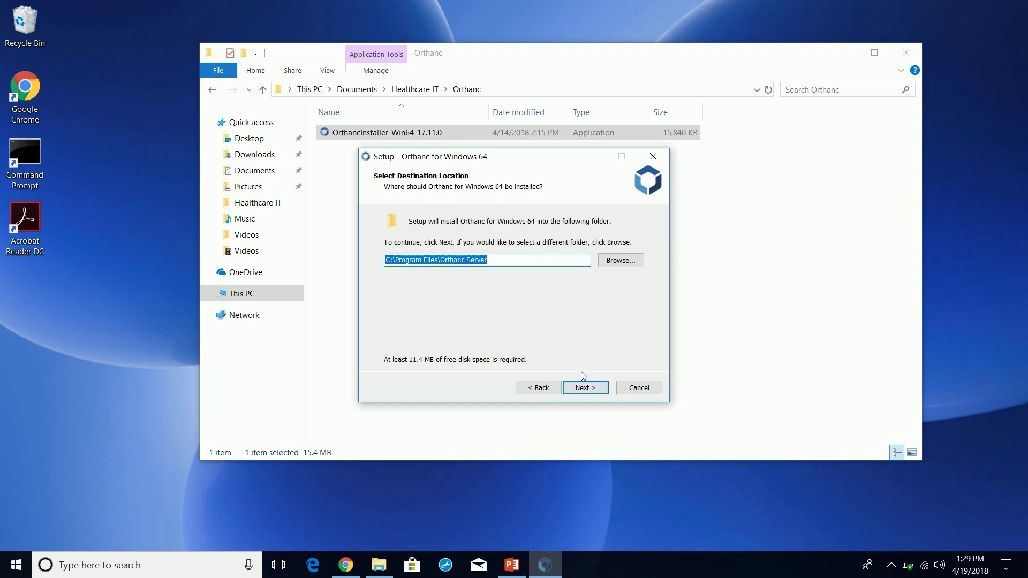
{"action": "left_click", "coordinate": [588, 387]}
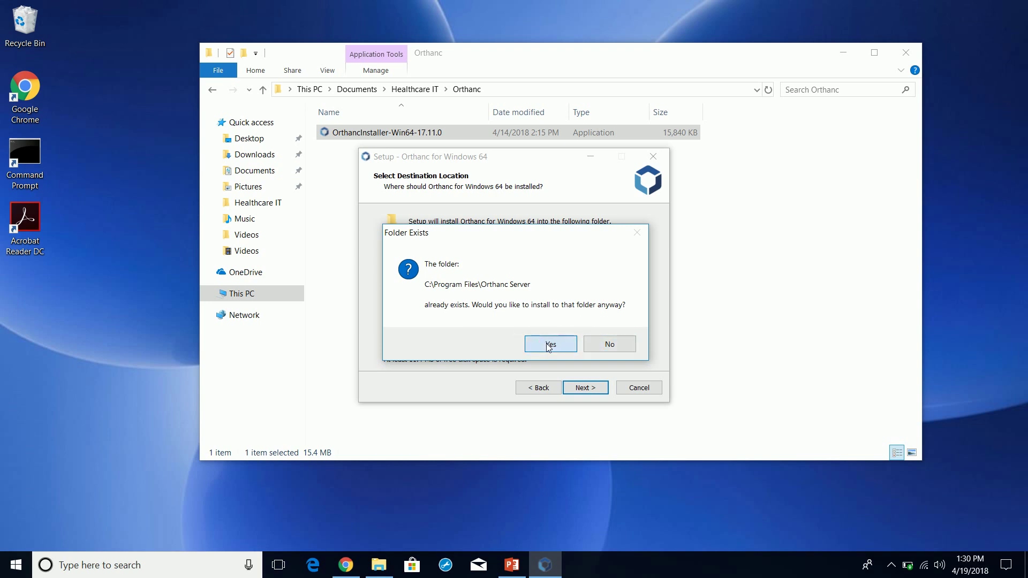
- Decline installing into the existing folder and open a new File Explorer window
{"action": "left_click", "coordinate": [602, 344]}
{"action": "left_click", "coordinate": [378, 567]}
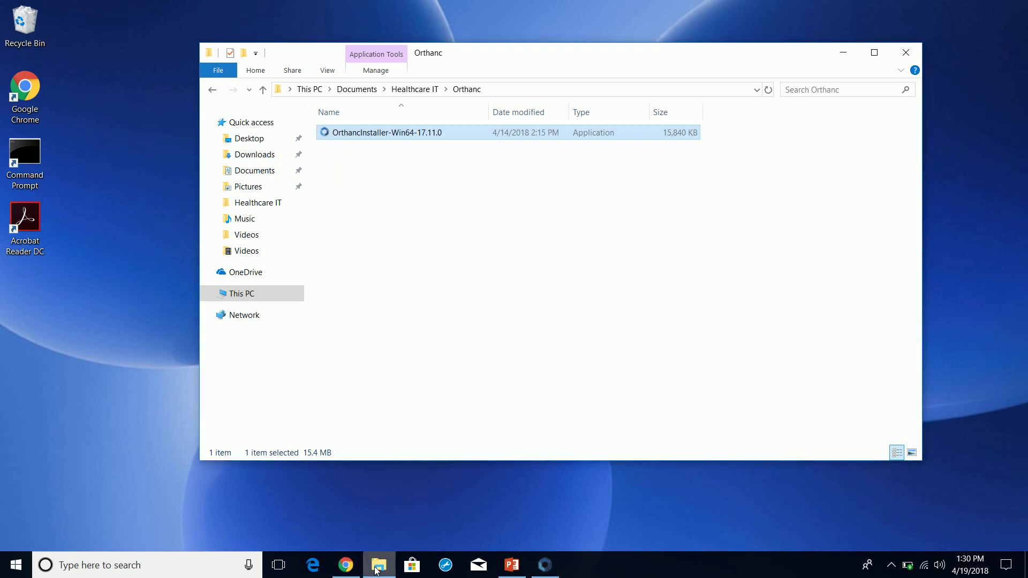
{"action": "right_click", "coordinate": [377, 567]}
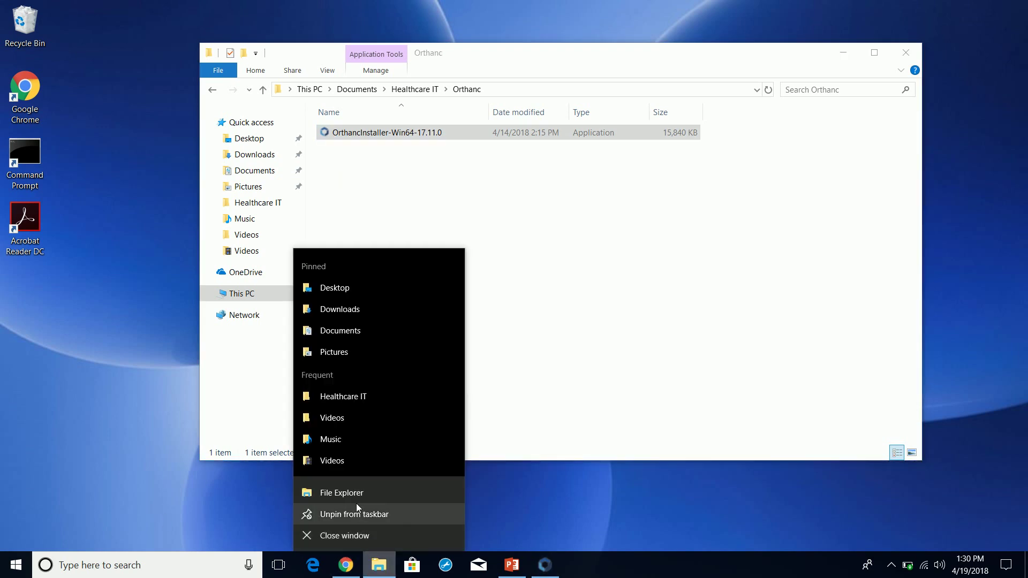
{"action": "left_click", "coordinate": [365, 492]}
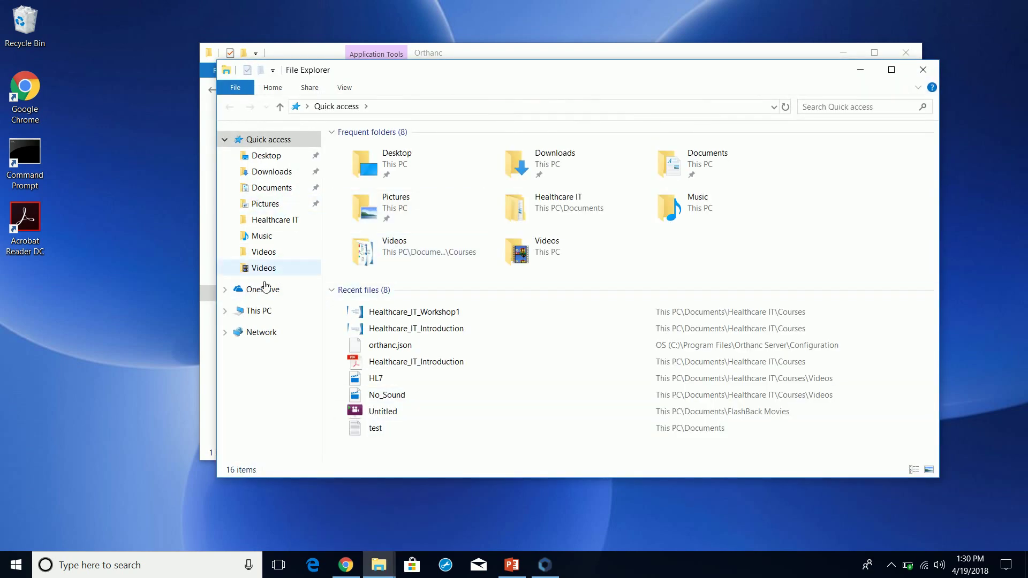
- Delete the Orthanc Server folder from This PC > OS (C:) > Program Files
{"action": "left_click", "coordinate": [265, 312]}
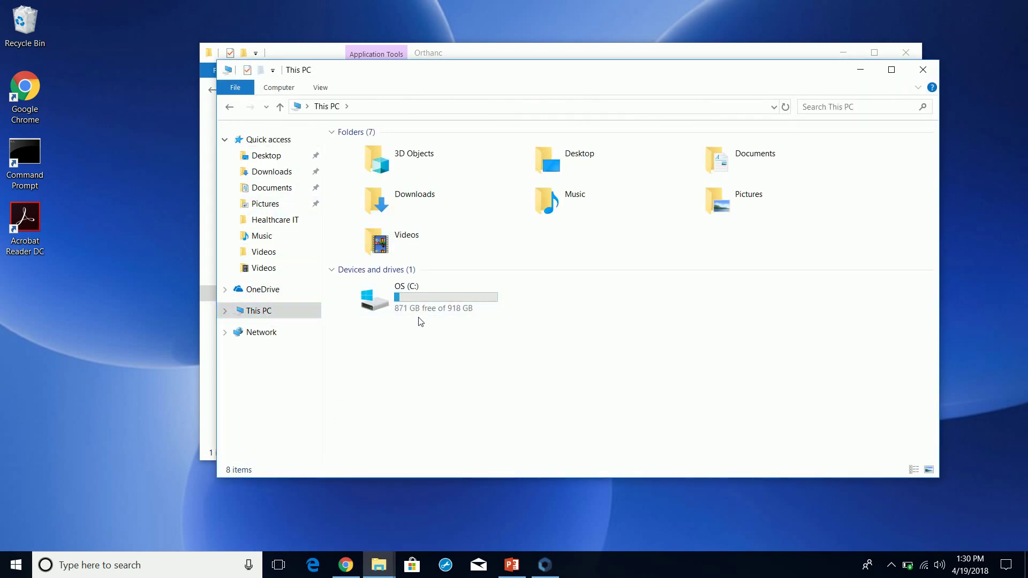
{"action": "double_click", "coordinate": [385, 304]}
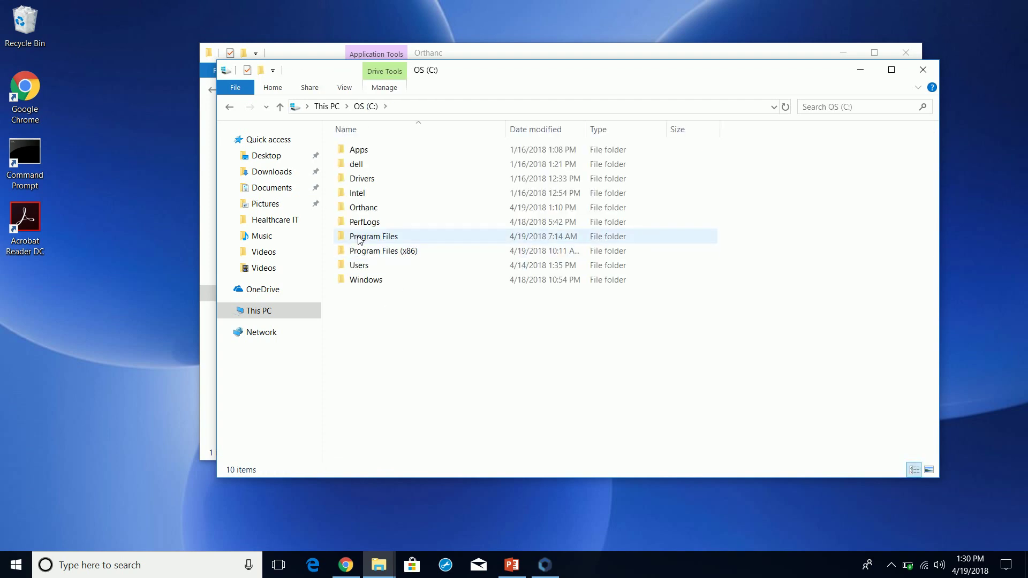
{"action": "double_click", "coordinate": [362, 236]}
{"action": "right_click", "coordinate": [416, 274]}
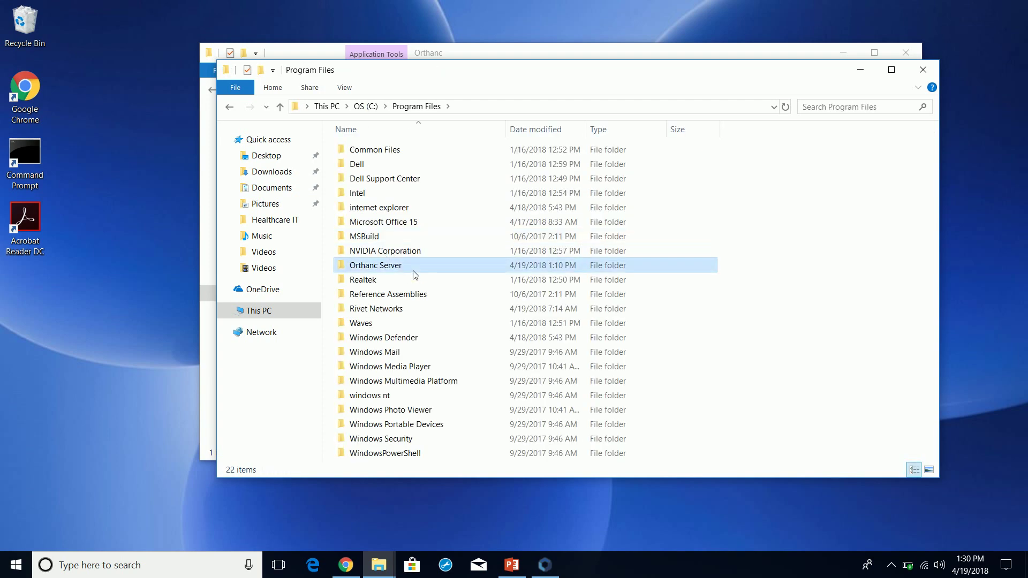
{"action": "left_click", "coordinate": [481, 483]}
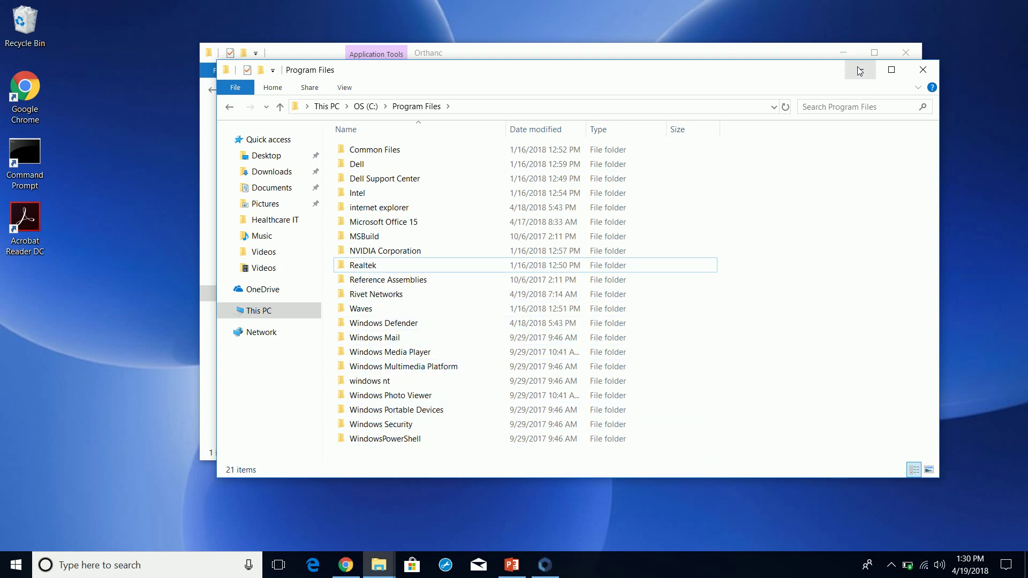
- Install Orthanc with the default location, C:\Orthanc storage, full components and Start menu folder
{"action": "left_click", "coordinate": [923, 69]}
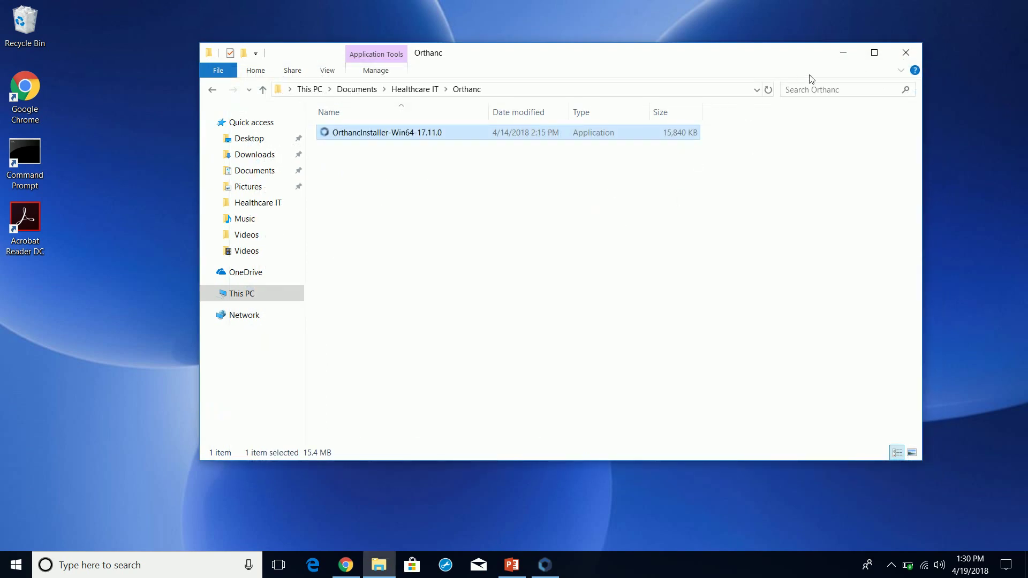
{"action": "left_click", "coordinate": [545, 565]}
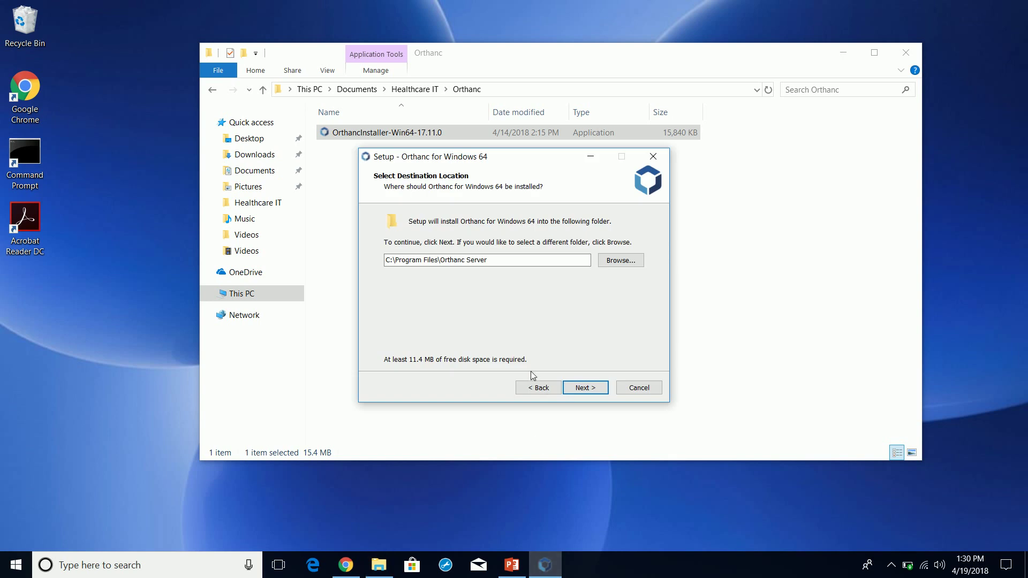
{"action": "left_click", "coordinate": [585, 387]}
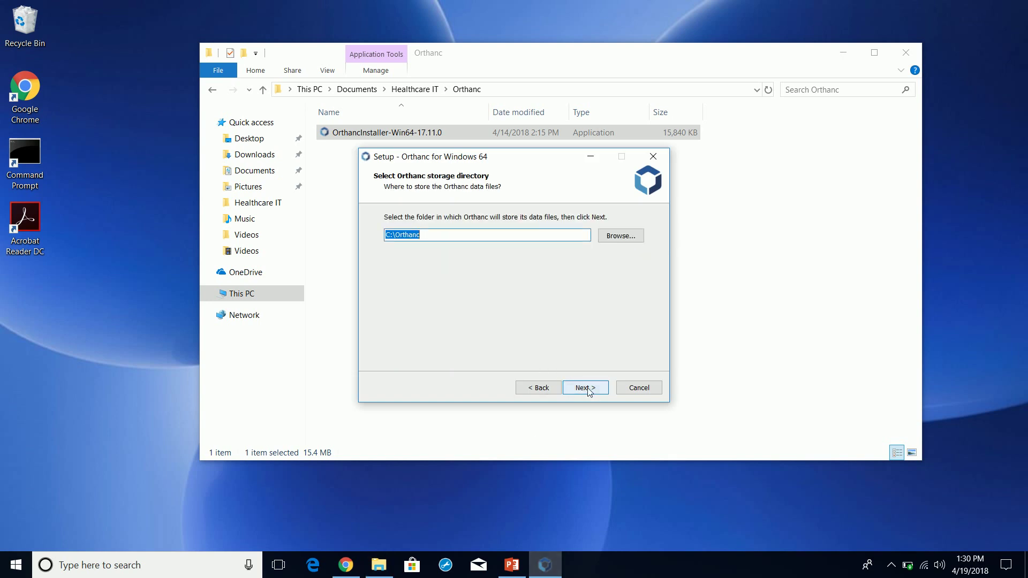
{"action": "left_click", "coordinate": [595, 389]}
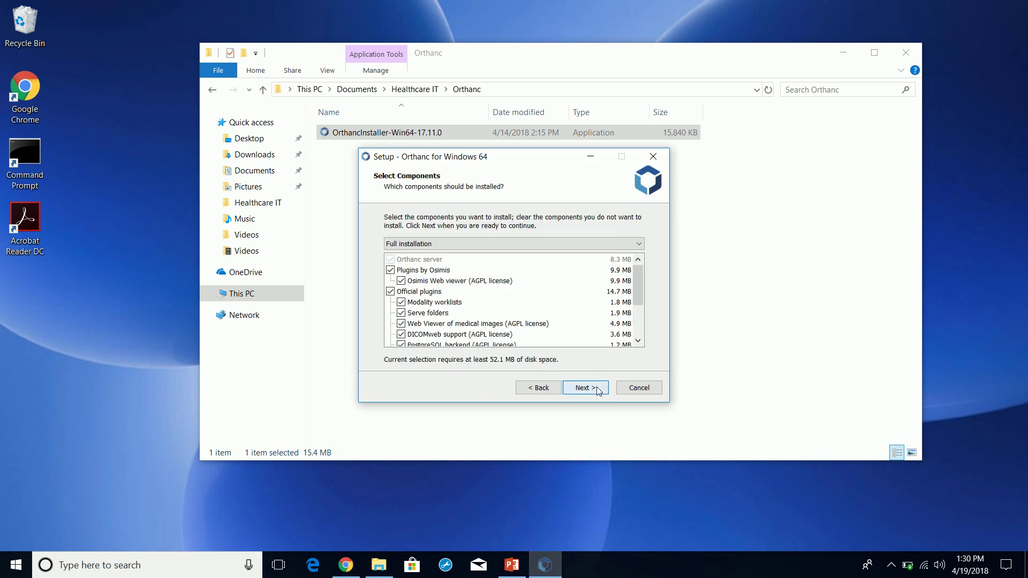
{"action": "left_click", "coordinate": [595, 389]}
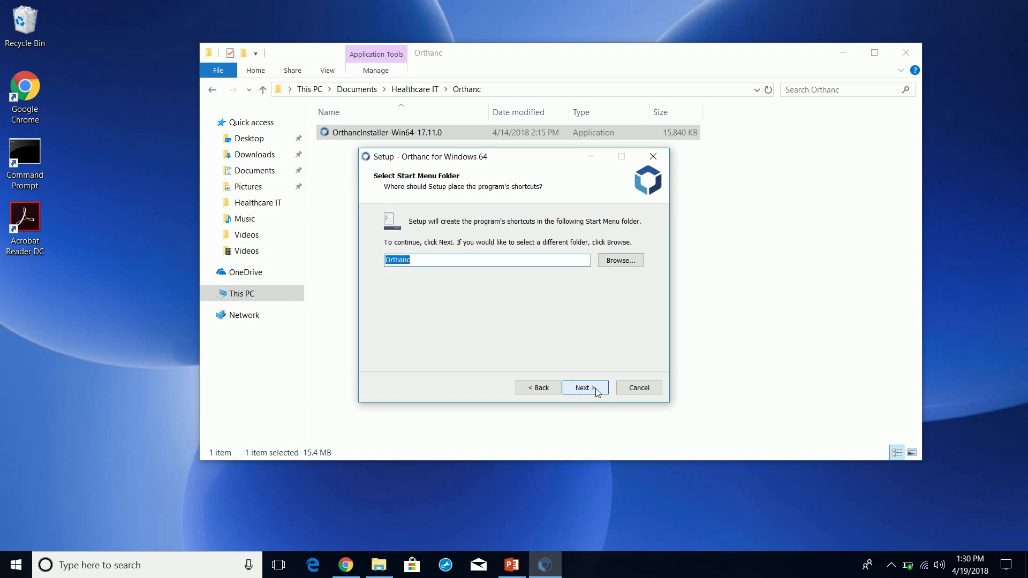
{"action": "left_click", "coordinate": [596, 389]}
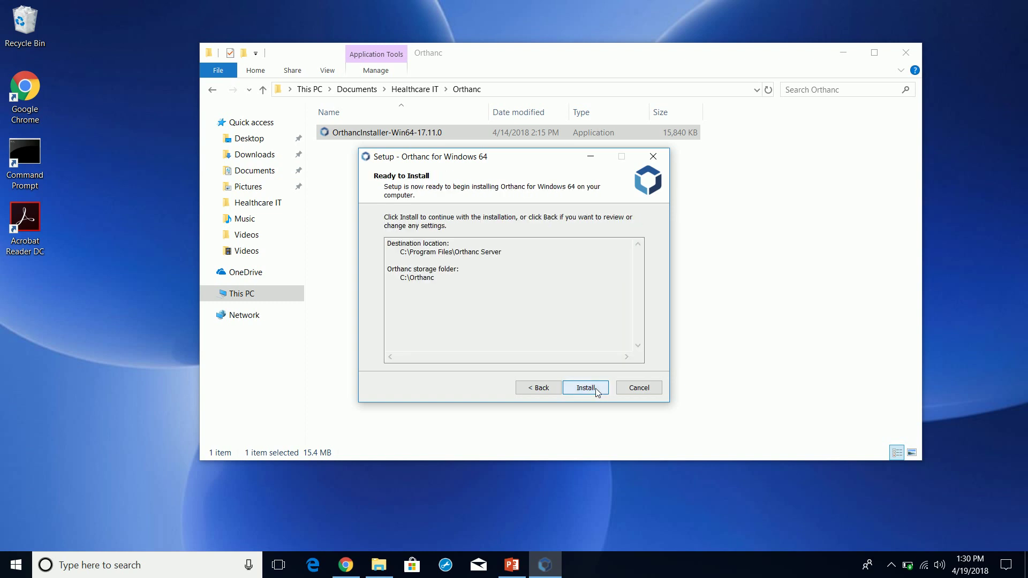
{"action": "left_click", "coordinate": [594, 389]}
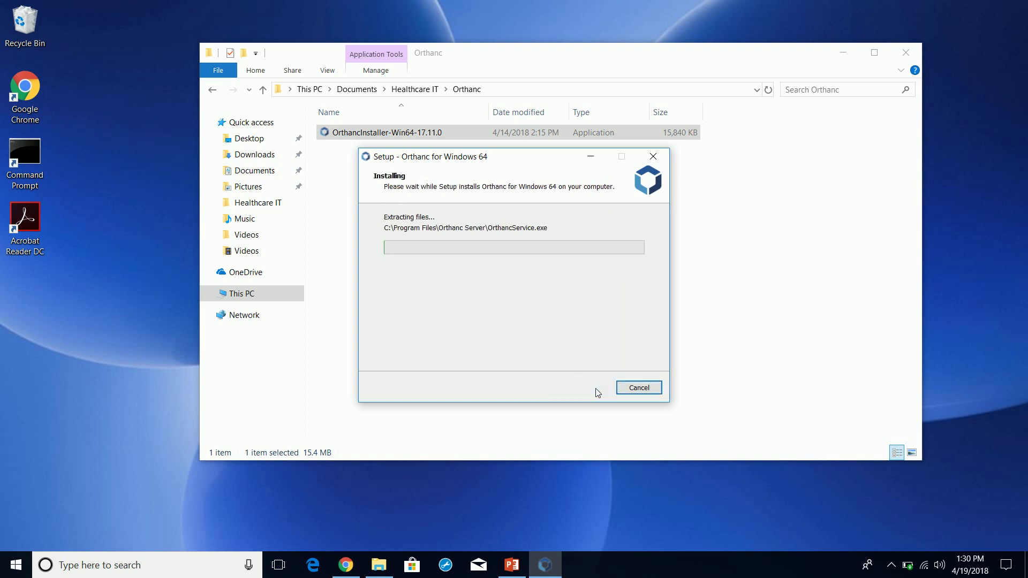
{"action": "left_click", "coordinate": [842, 53]}
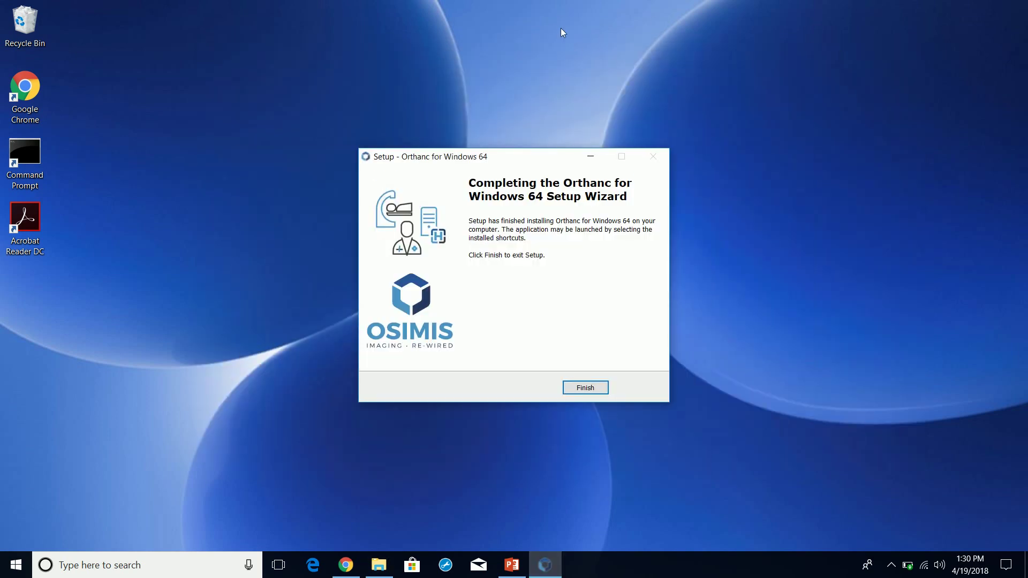
{"action": "left_click", "coordinate": [591, 387]}
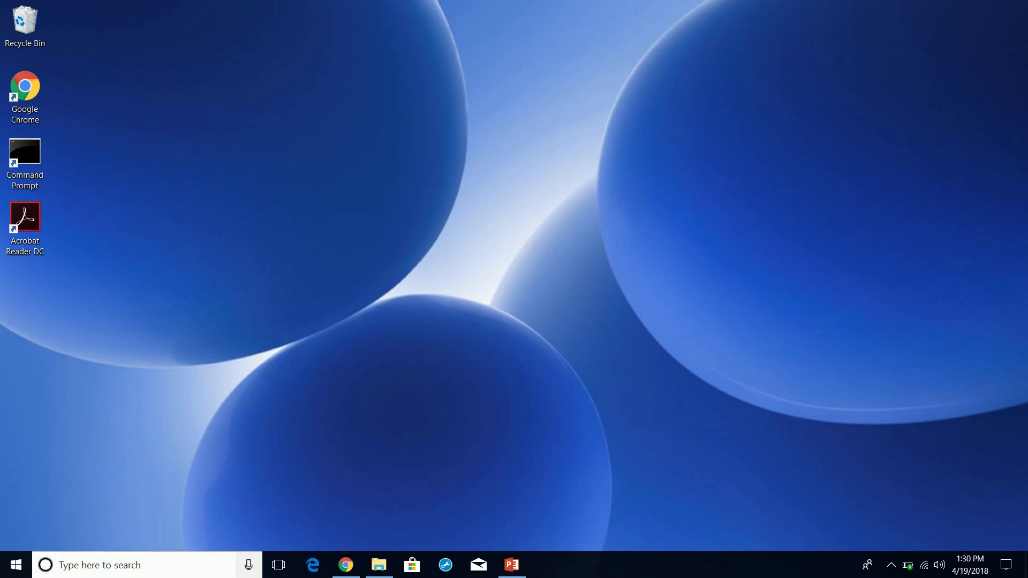
{"action": "left_click", "coordinate": [68, 567]}
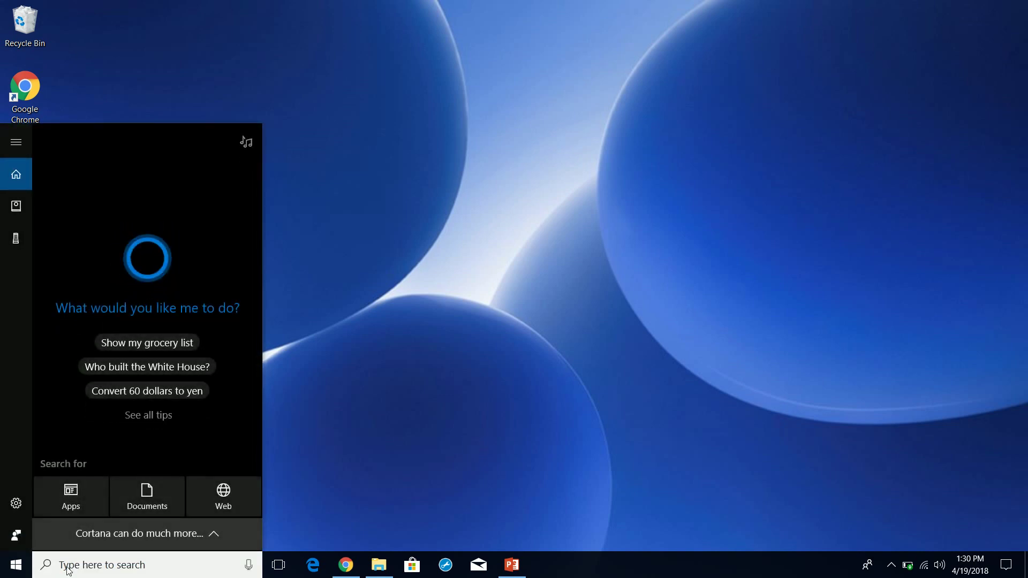
{"action": "type", "text": "serv"}
{"action": "key", "text": "Escape"}
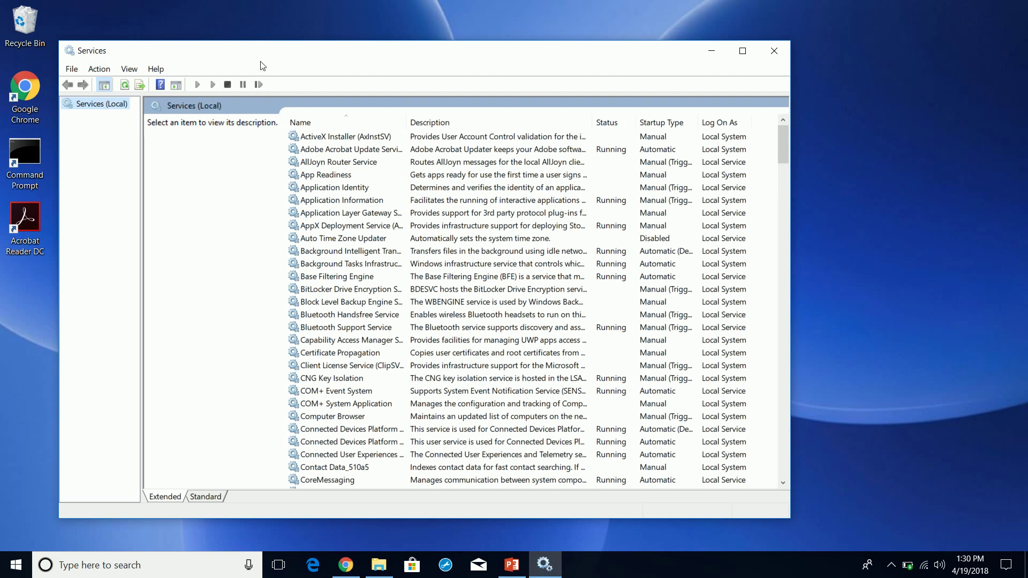
{"action": "left_click_drag", "start_coordinate": [417, 50], "coordinate": [432, 38]}
{"action": "left_click", "coordinate": [379, 216]}
{"action": "key", "text": "o"}
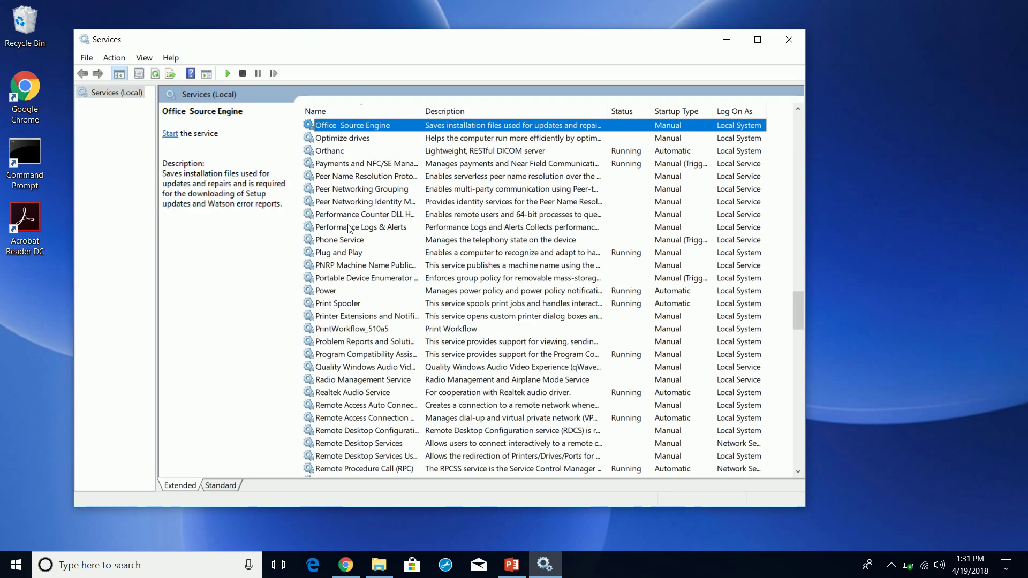
{"action": "key", "text": "r"}
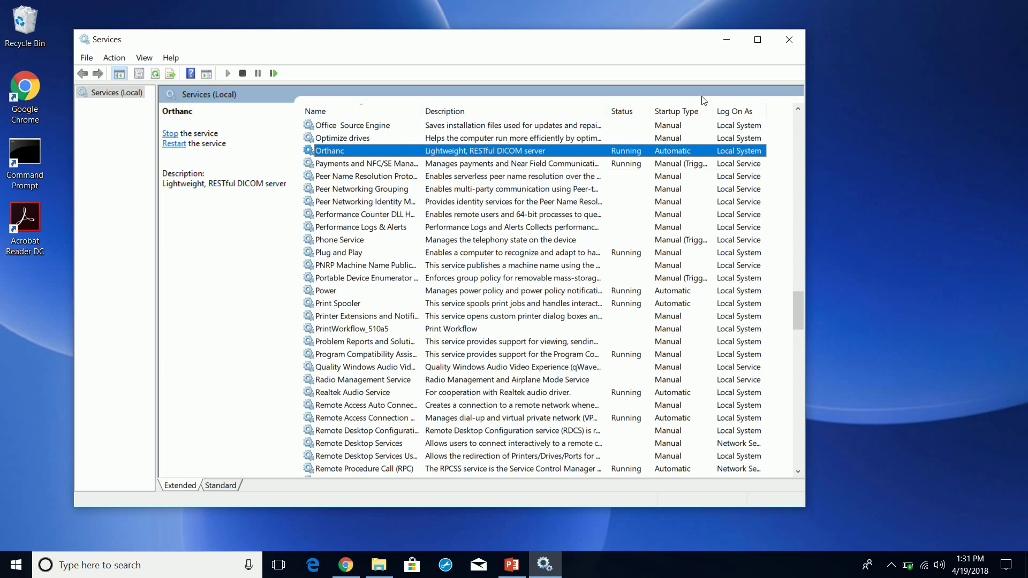
{"action": "left_click", "coordinate": [789, 40]}
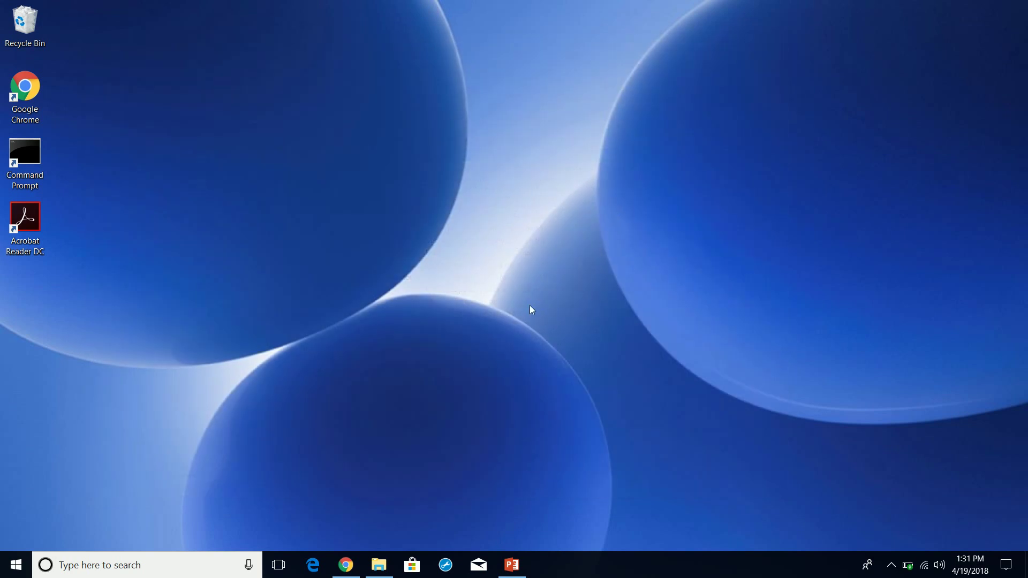
{"action": "left_click", "coordinate": [346, 565]}
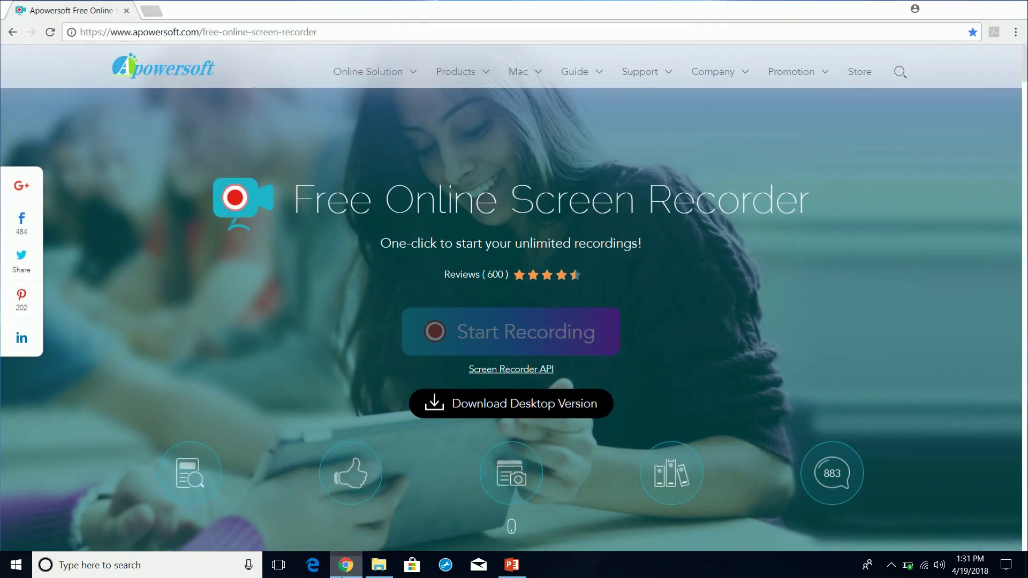
{"action": "left_click", "coordinate": [346, 564]}
{"action": "left_click", "coordinate": [511, 565]}
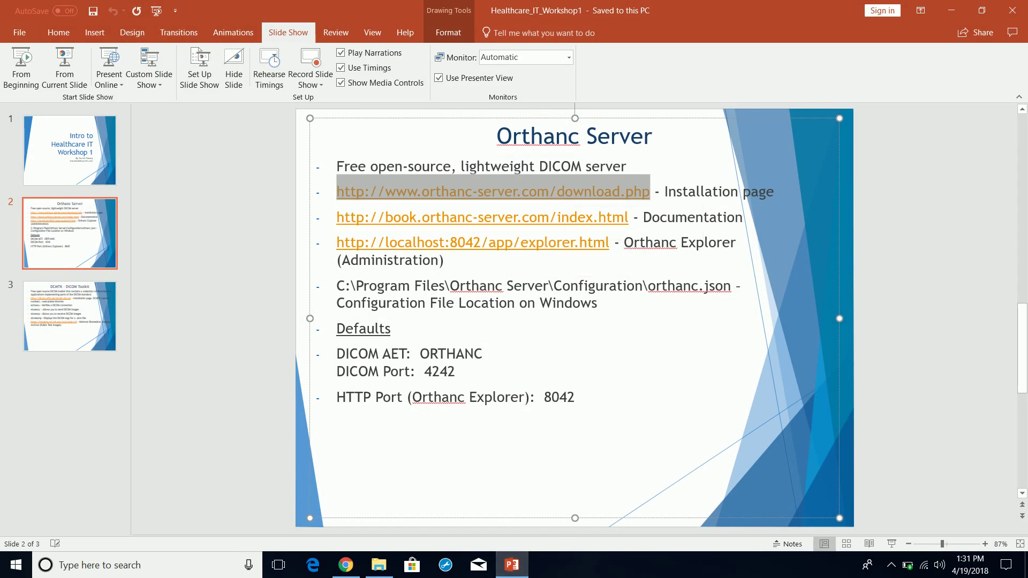
{"action": "left_click", "coordinate": [391, 328]}
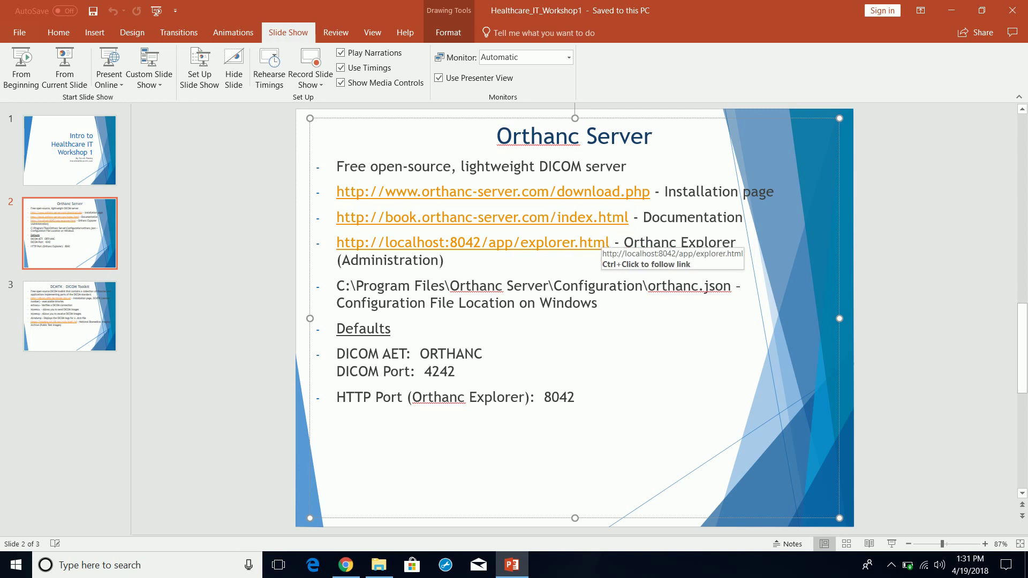
{"action": "left_click", "coordinate": [606, 242]}
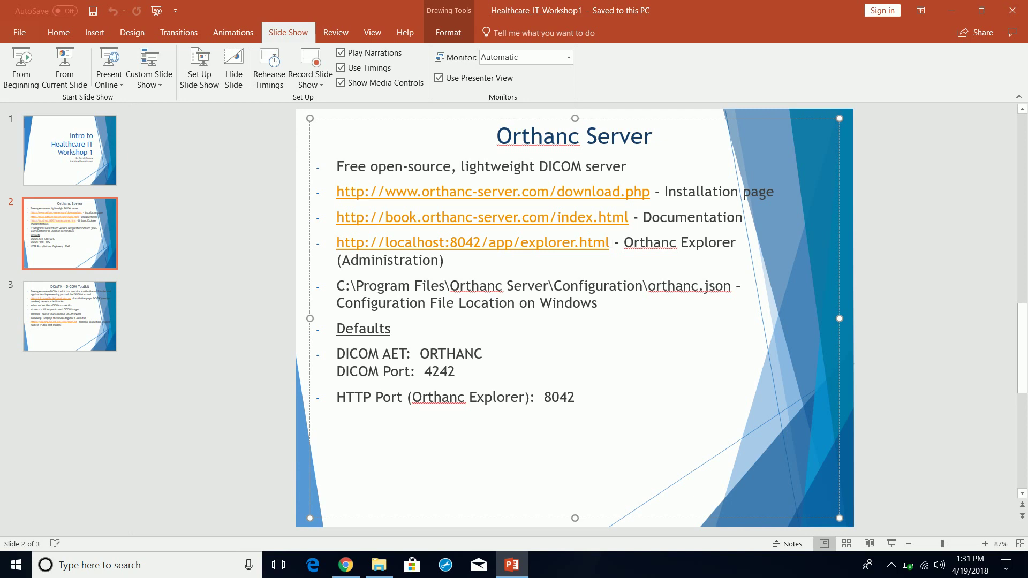
{"action": "left_click_drag", "start_coordinate": [607, 243], "coordinate": [336, 244]}
{"action": "key", "text": "ctrl+c"}
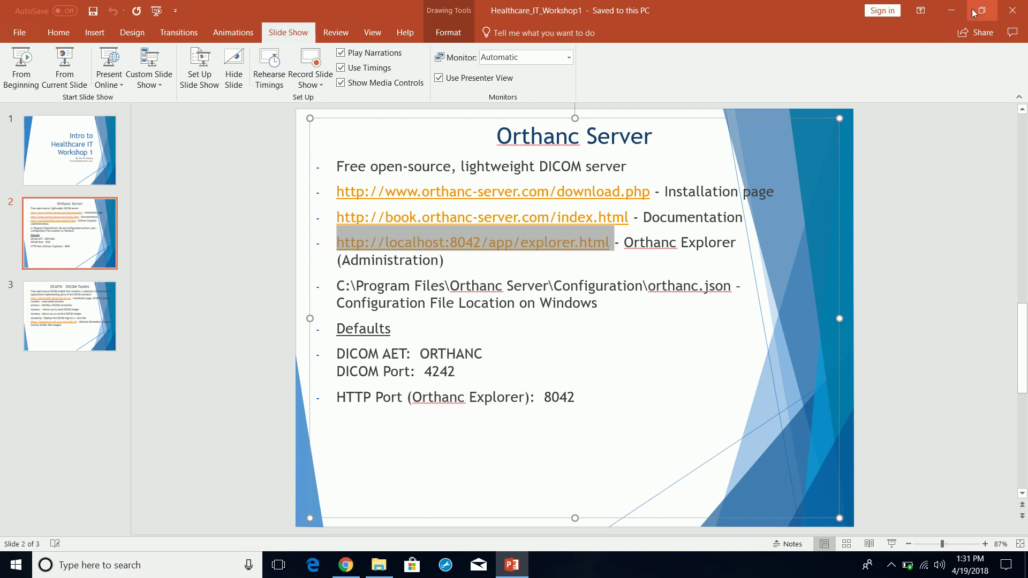
{"action": "left_click", "coordinate": [951, 10]}
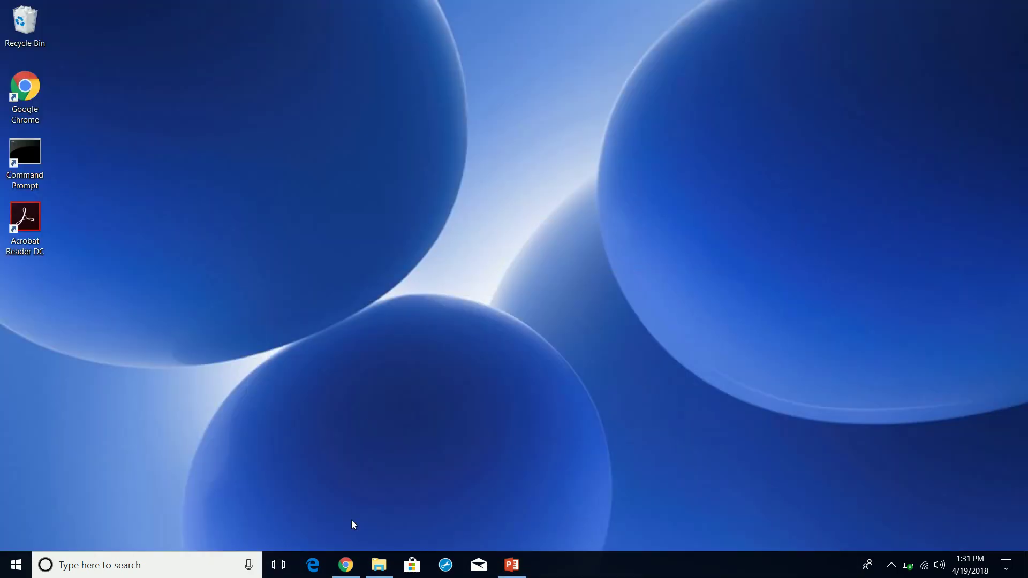
- Close the screen recorder tab in Chrome and minimize the browser
{"action": "left_click", "coordinate": [344, 566]}
{"action": "left_click", "coordinate": [154, 11]}
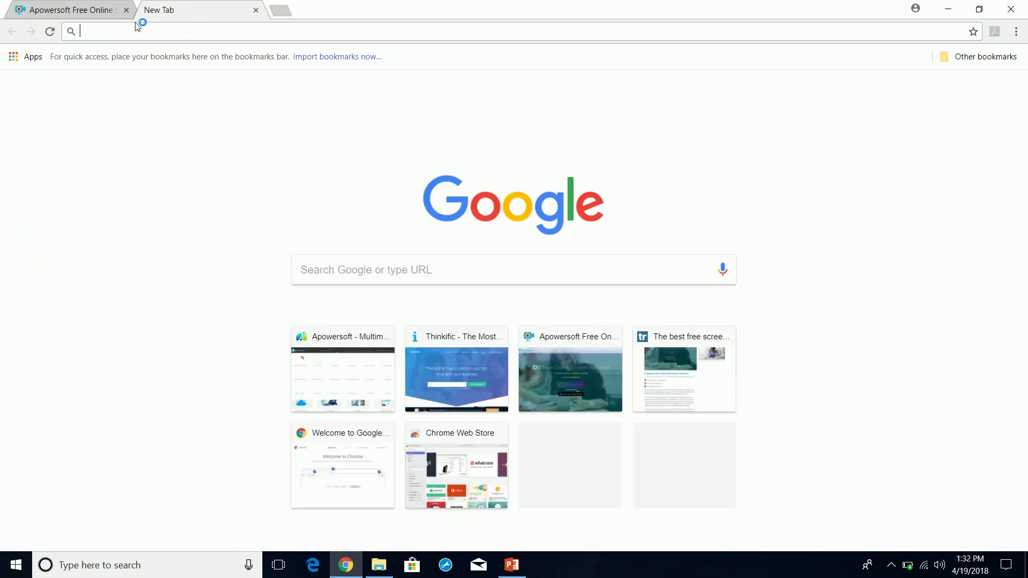
{"action": "left_click", "coordinate": [126, 10]}
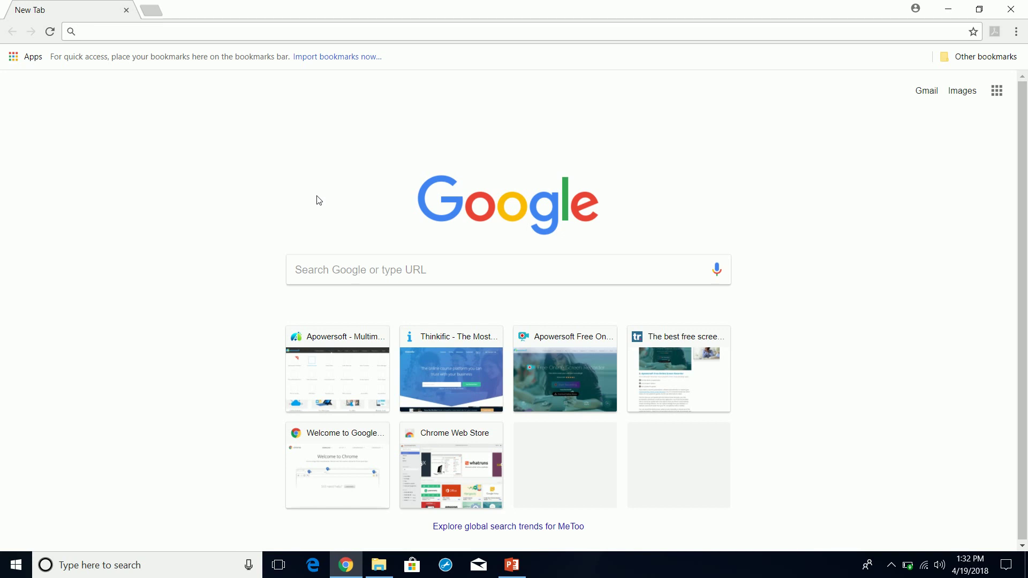
{"action": "left_click", "coordinate": [956, 8]}
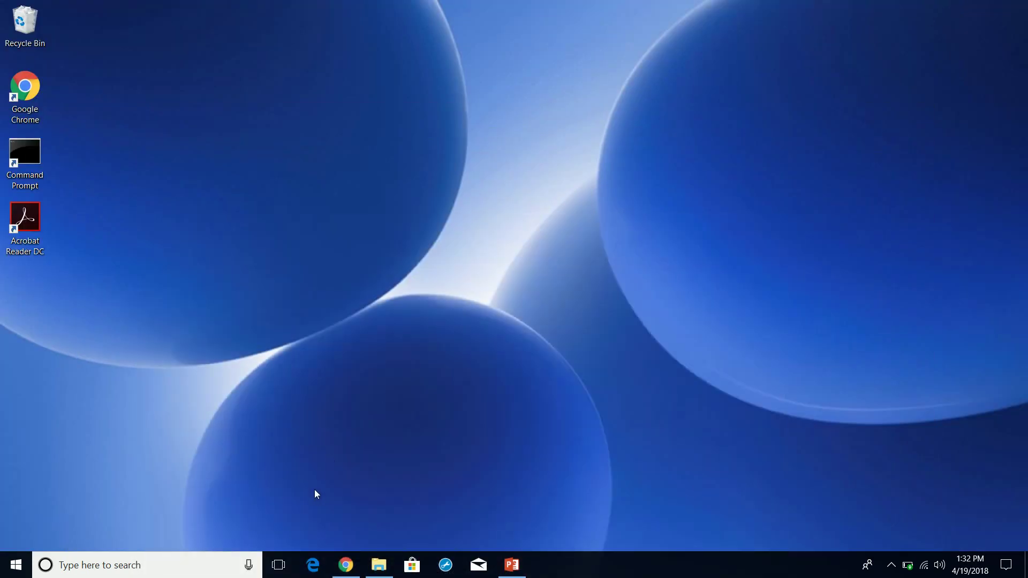
- Browse Healthcare IT, its Videos folder and Documents, then minimize File Explorer
{"action": "left_click", "coordinate": [379, 565]}
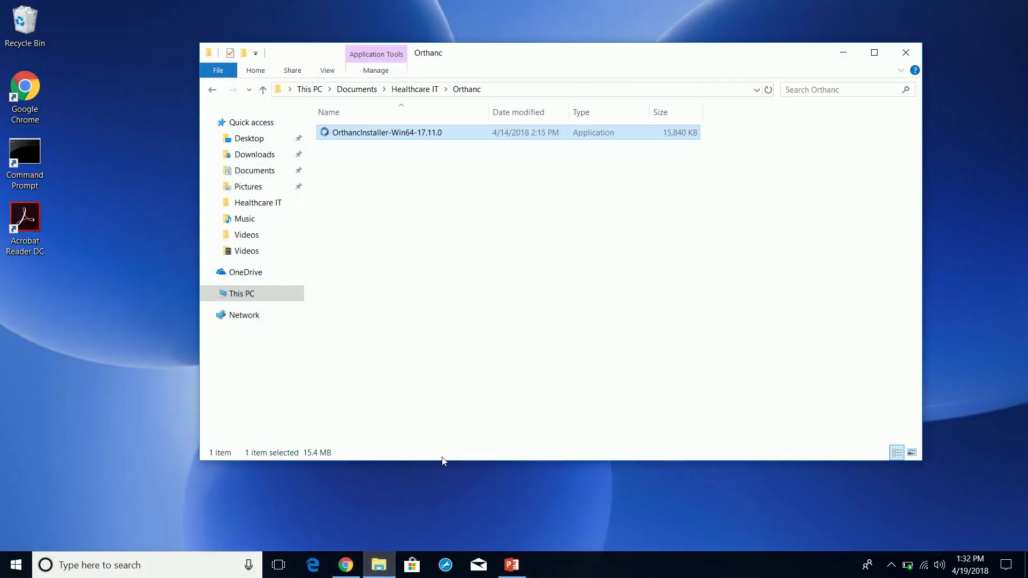
{"action": "left_click", "coordinate": [390, 570]}
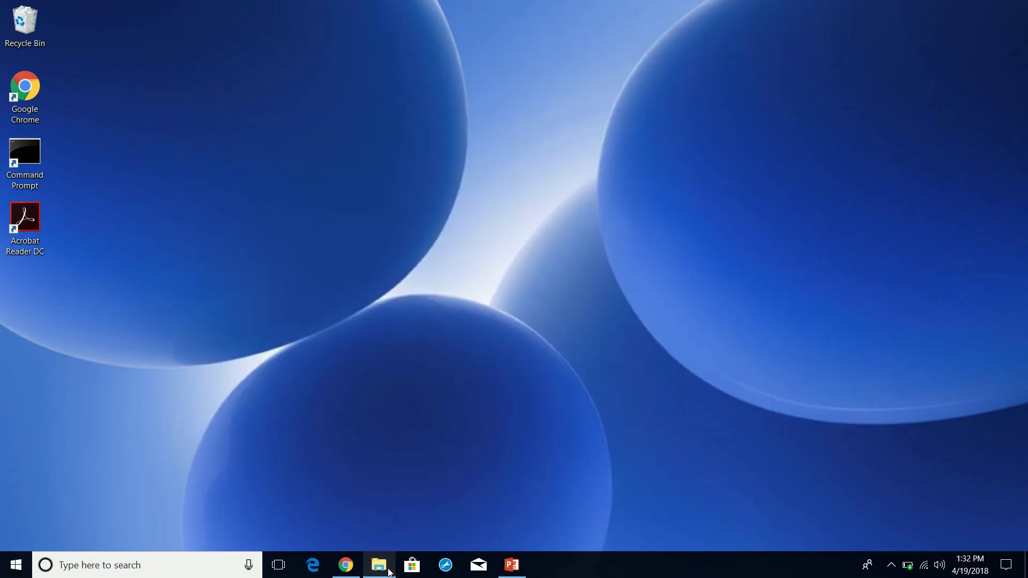
{"action": "left_click", "coordinate": [390, 573]}
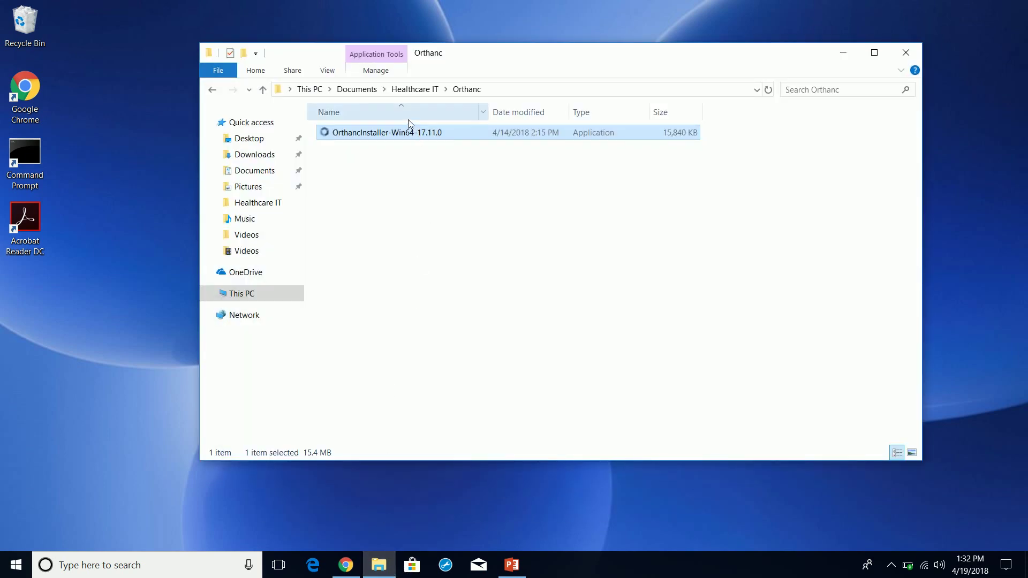
{"action": "left_click", "coordinate": [413, 90]}
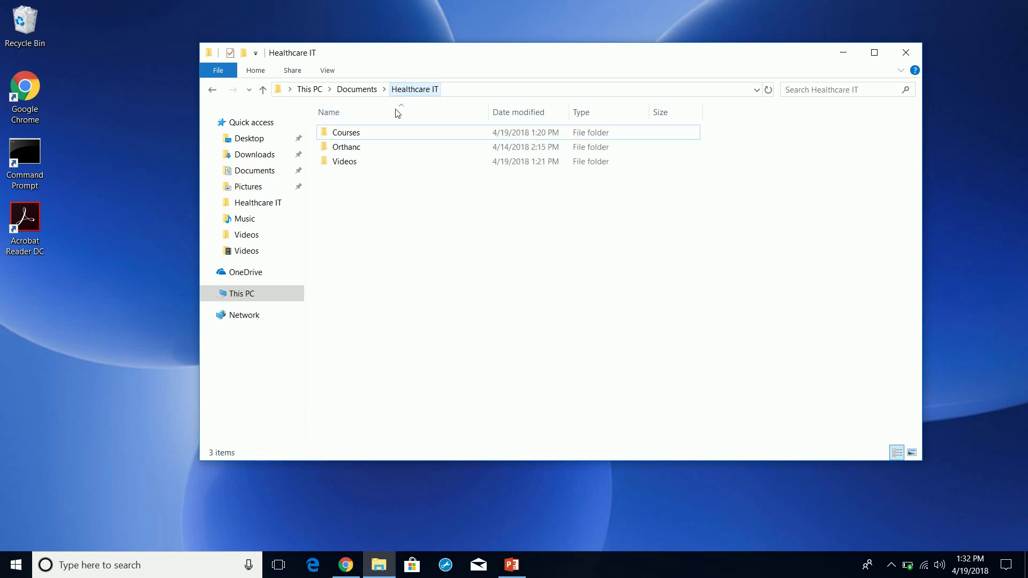
{"action": "double_click", "coordinate": [362, 163]}
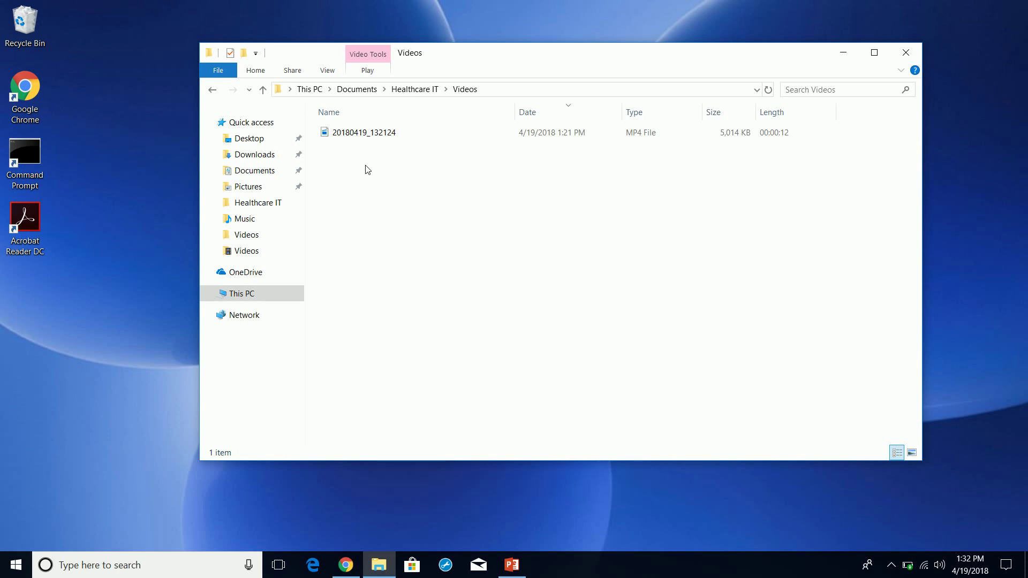
{"action": "left_click", "coordinate": [377, 91]}
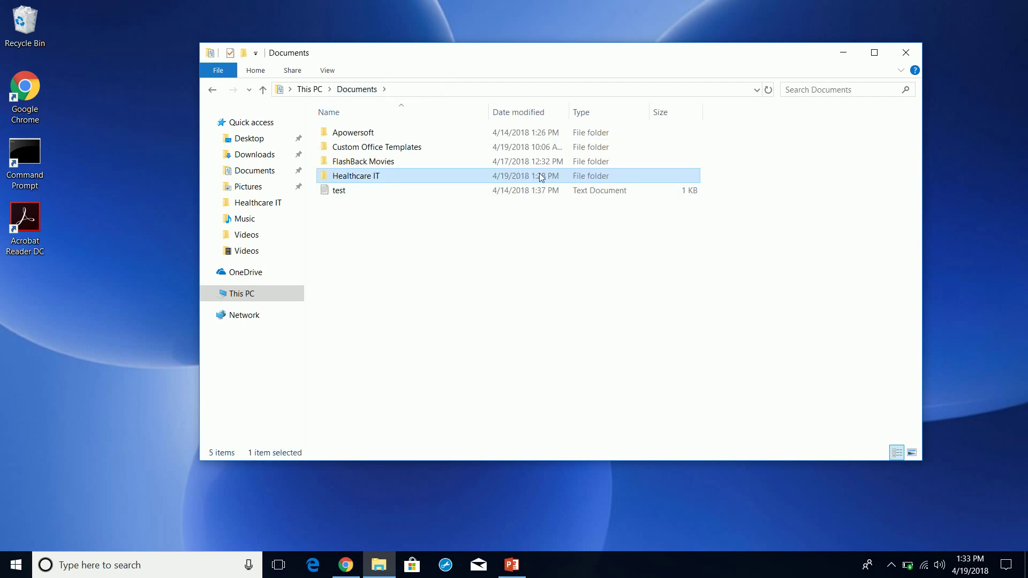
{"action": "left_click", "coordinate": [842, 52]}
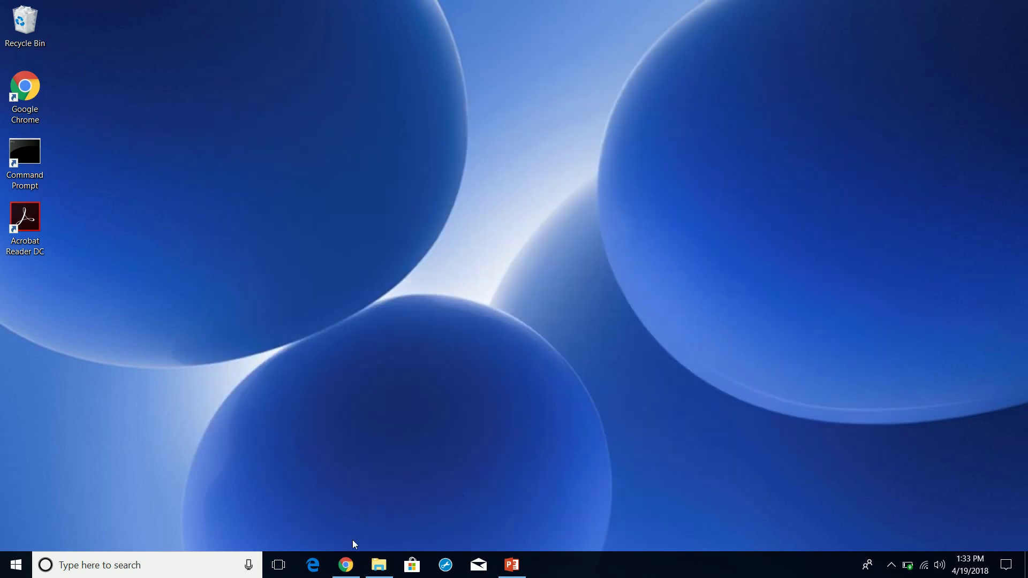
- Load localhost:8042/app/explorer.html in Chrome to reach Orthanc Explorer
{"action": "left_click", "coordinate": [348, 571]}
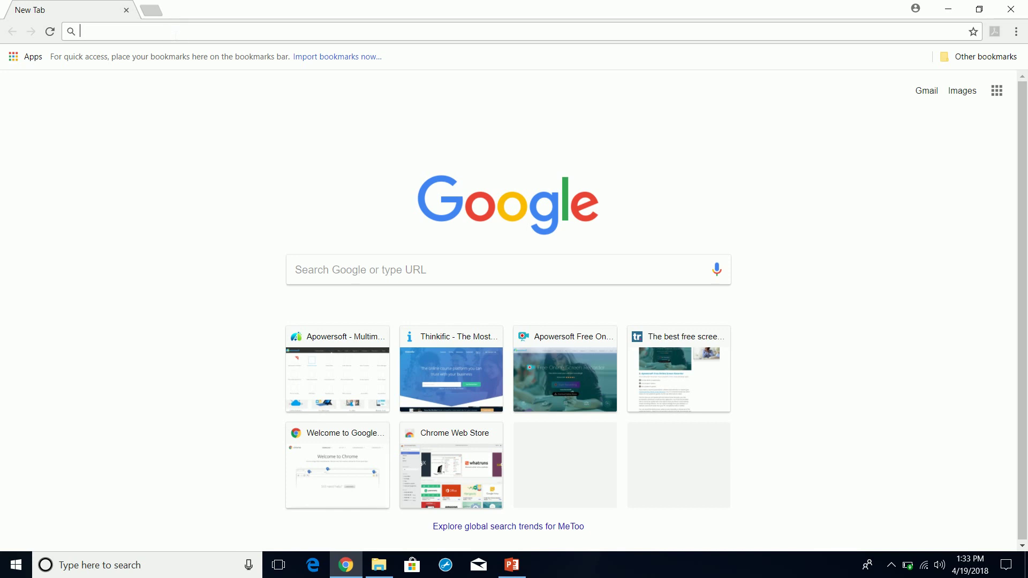
{"action": "key", "text": "ctrl+v"}
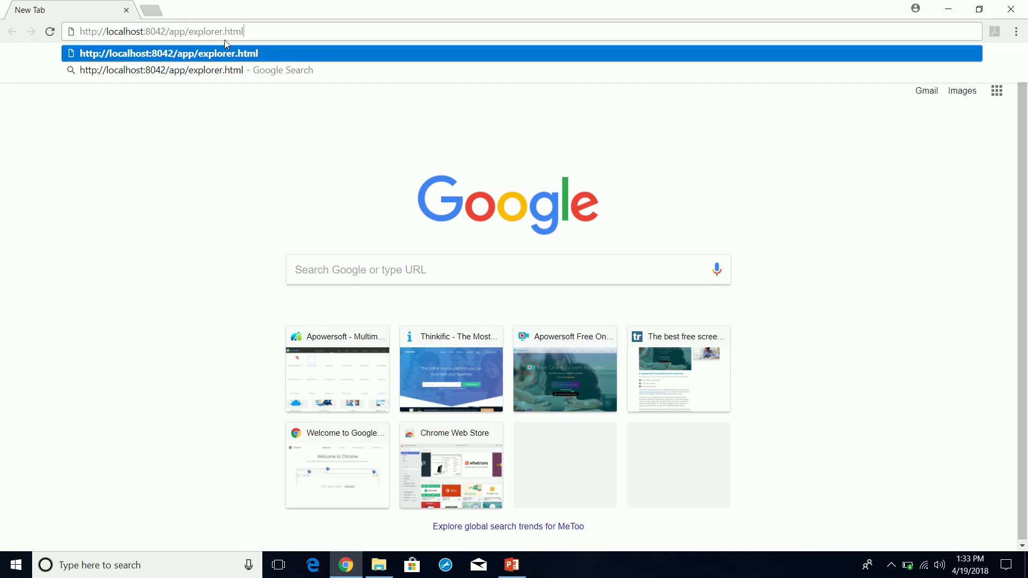
{"action": "left_click", "coordinate": [266, 48]}
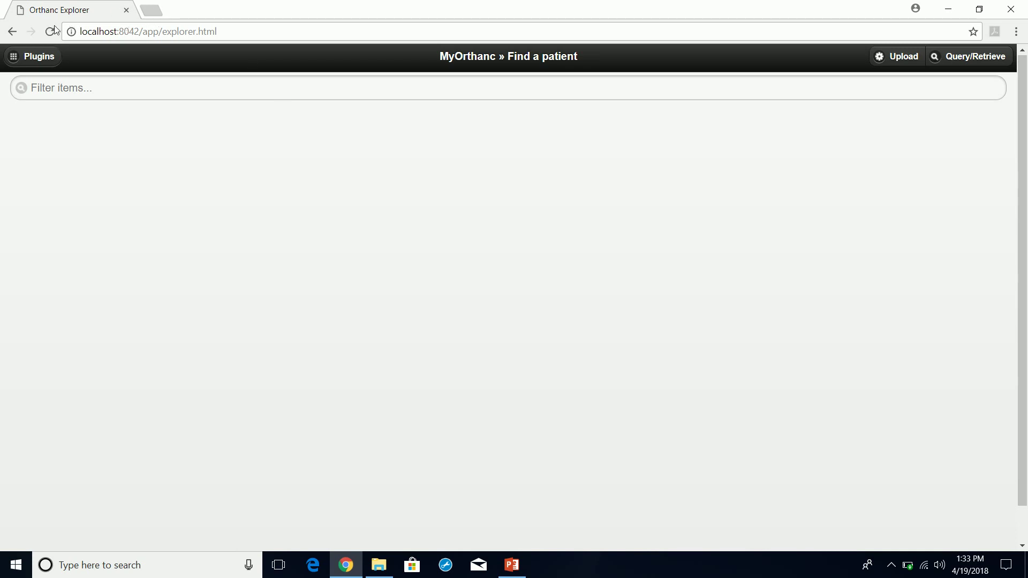
- Highlight 'localhost' and port 8042 in the address to explain them
{"action": "left_click", "coordinate": [96, 32]}
{"action": "left_click", "coordinate": [98, 32]}
{"action": "double_click", "coordinate": [98, 32]}
{"action": "left_click_drag", "start_coordinate": [98, 32], "coordinate": [132, 32]}
{"action": "left_click", "coordinate": [234, 33]}
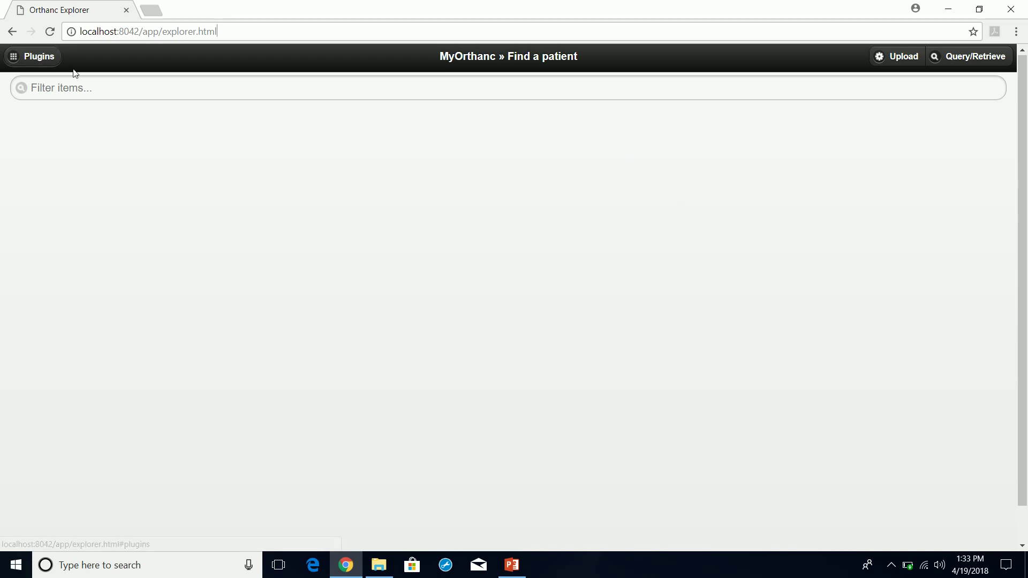
{"action": "left_click", "coordinate": [21, 55]}
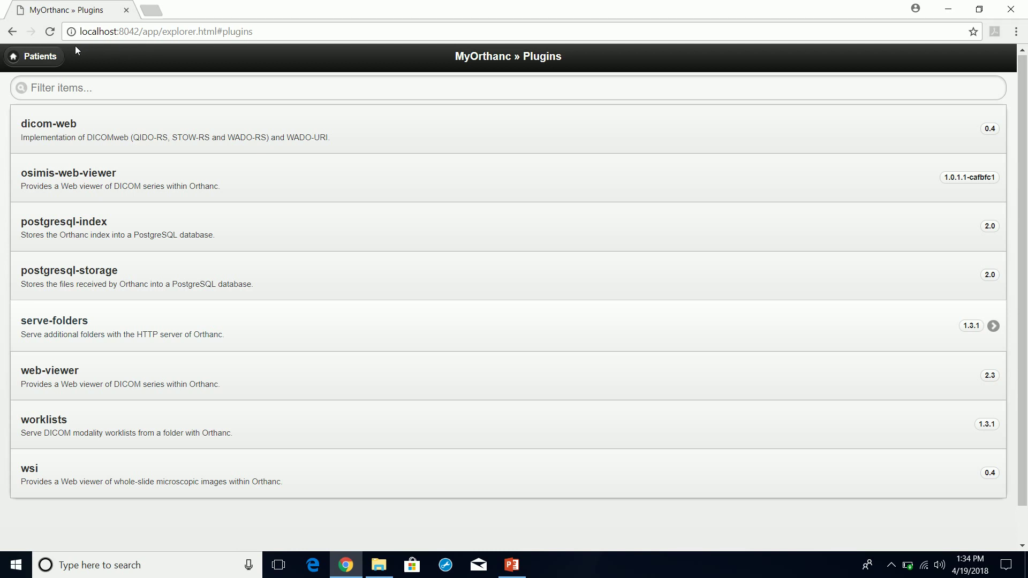
{"action": "left_click", "coordinate": [43, 60]}
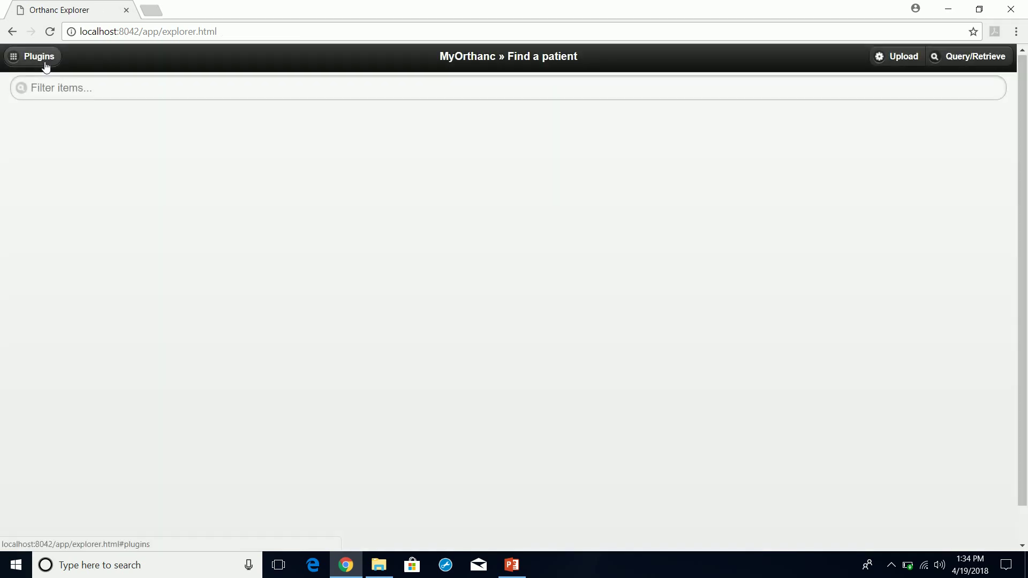
- Open the Upload DICOM files page and dismiss its Mozilla Firefox upload warning
{"action": "left_click", "coordinate": [30, 61]}
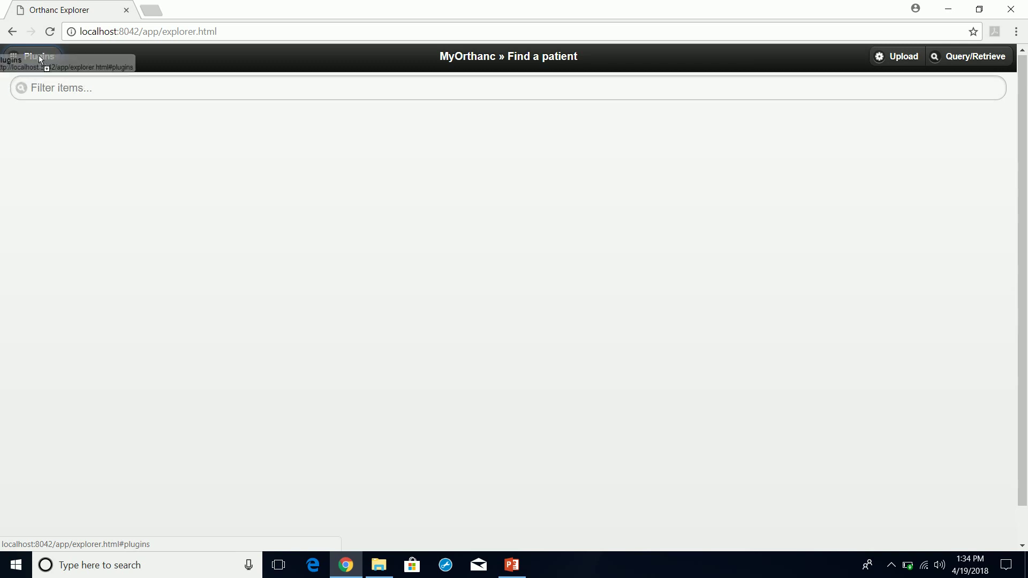
{"action": "left_click", "coordinate": [914, 56]}
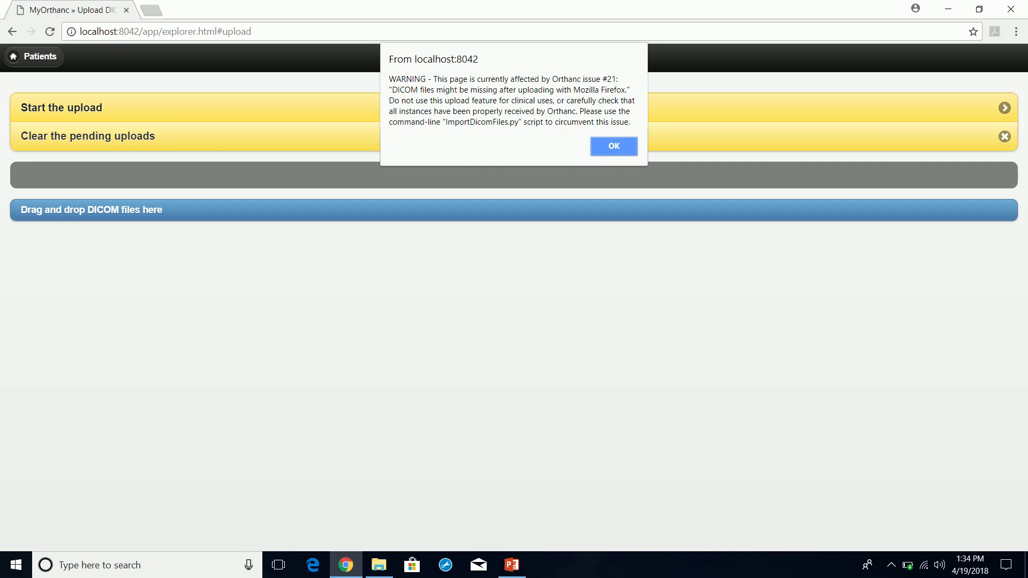
{"action": "left_click_drag", "start_coordinate": [585, 91], "coordinate": [593, 97]}
{"action": "left_click", "coordinate": [593, 97]}
{"action": "left_click", "coordinate": [614, 146]}
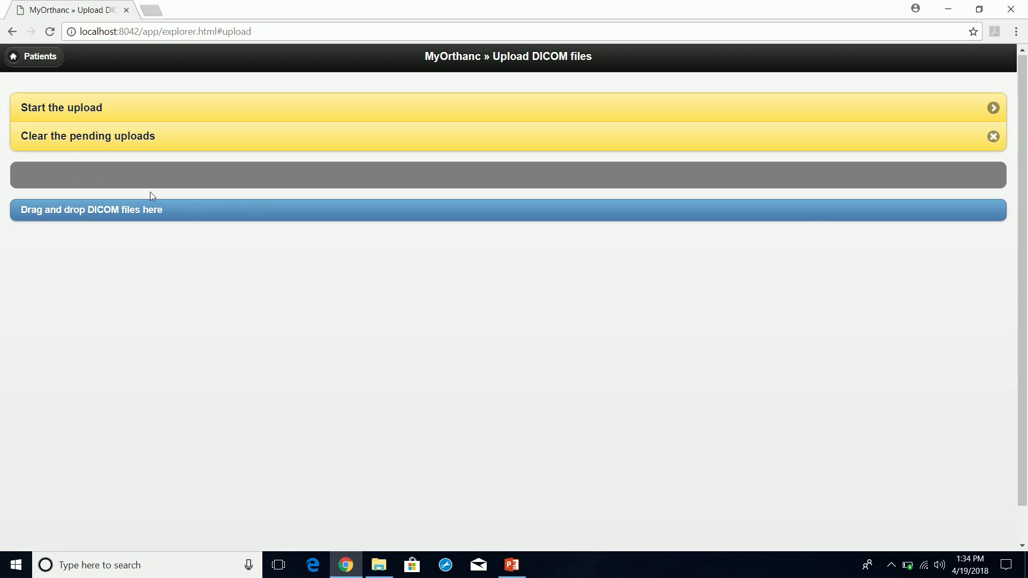
- Open the DICOM Query/Retrieve form, check its DICOM server dropdown, then return to Find a patient
{"action": "left_click", "coordinate": [43, 57]}
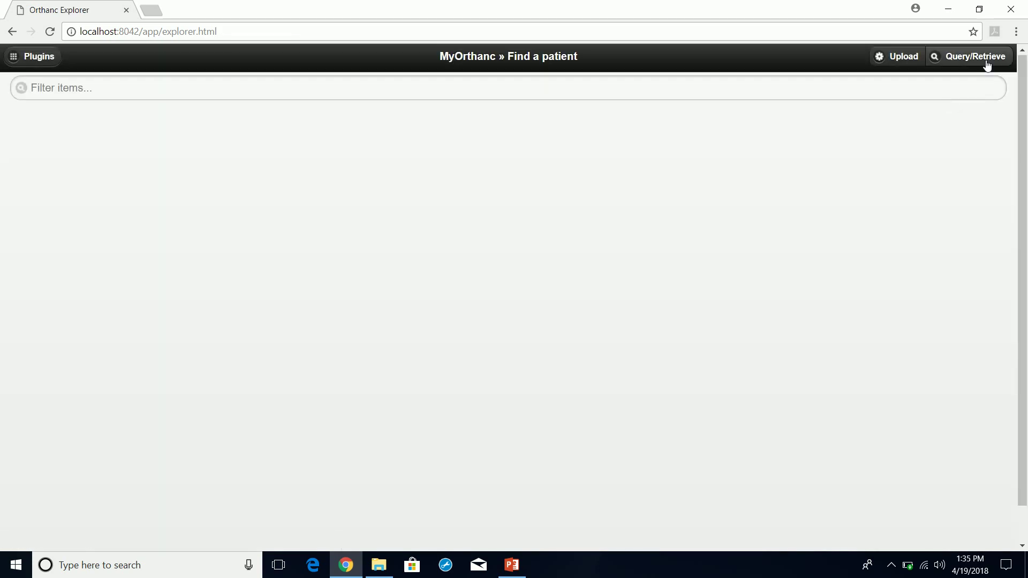
{"action": "left_click", "coordinate": [954, 63]}
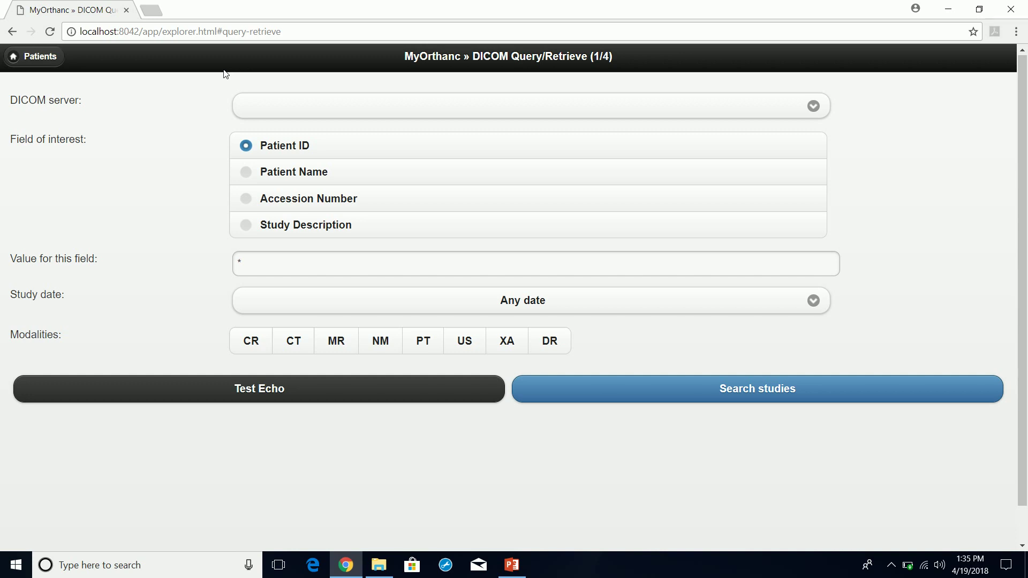
{"action": "left_click", "coordinate": [292, 109]}
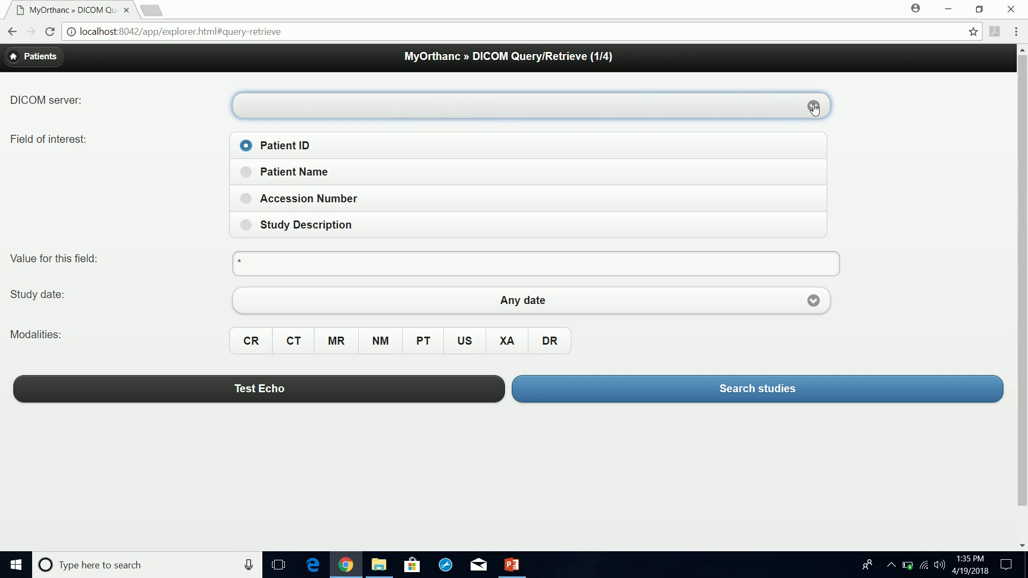
{"action": "left_click", "coordinate": [383, 115]}
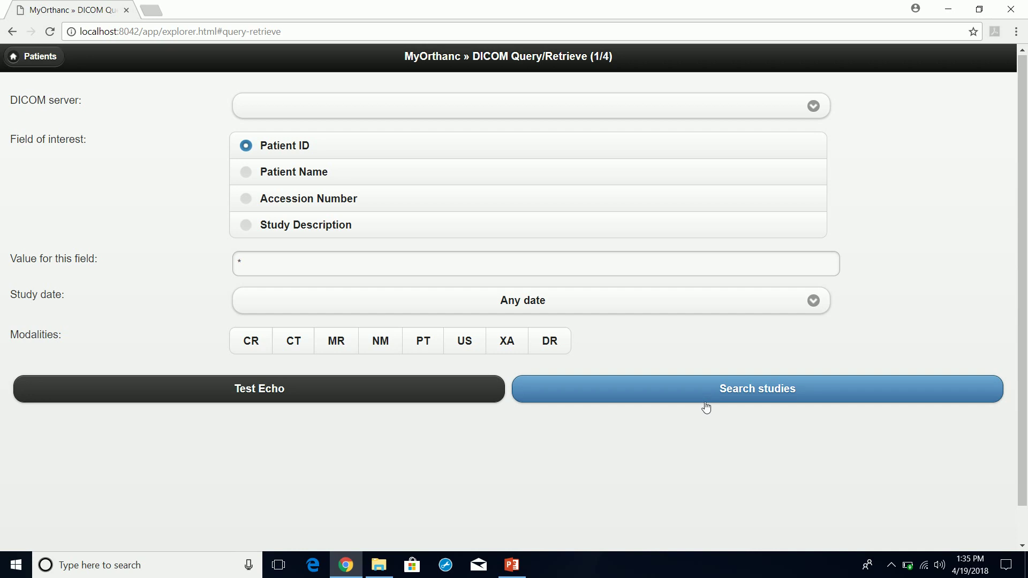
{"action": "left_click", "coordinate": [26, 62]}
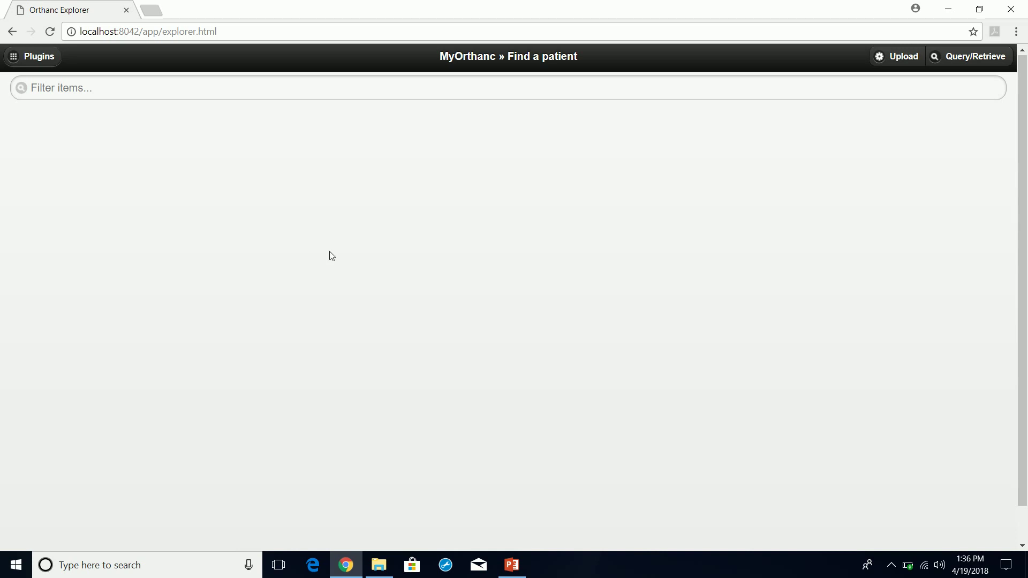
- On PowerPoint slide 2, select the book.orthanc-server.com/index.html link, then return to Chrome
{"action": "left_click", "coordinate": [523, 574]}
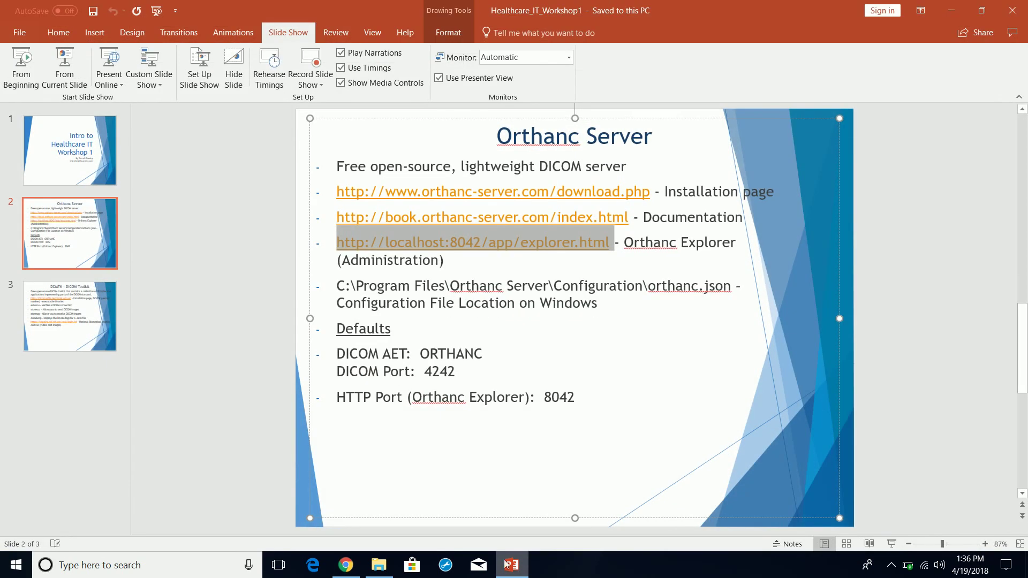
{"action": "left_click", "coordinate": [443, 260]}
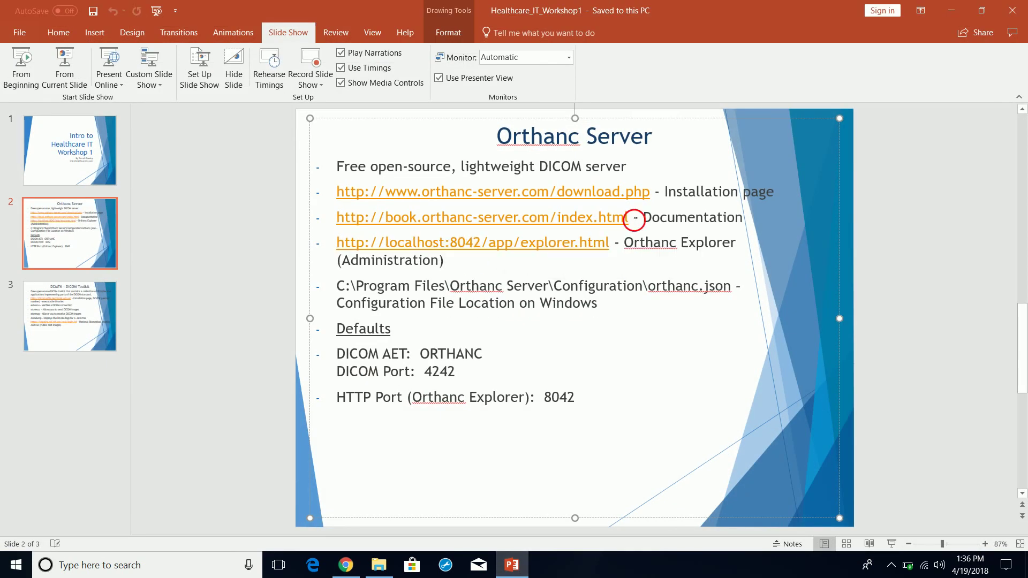
{"action": "left_click_drag", "start_coordinate": [631, 218], "coordinate": [349, 219]}
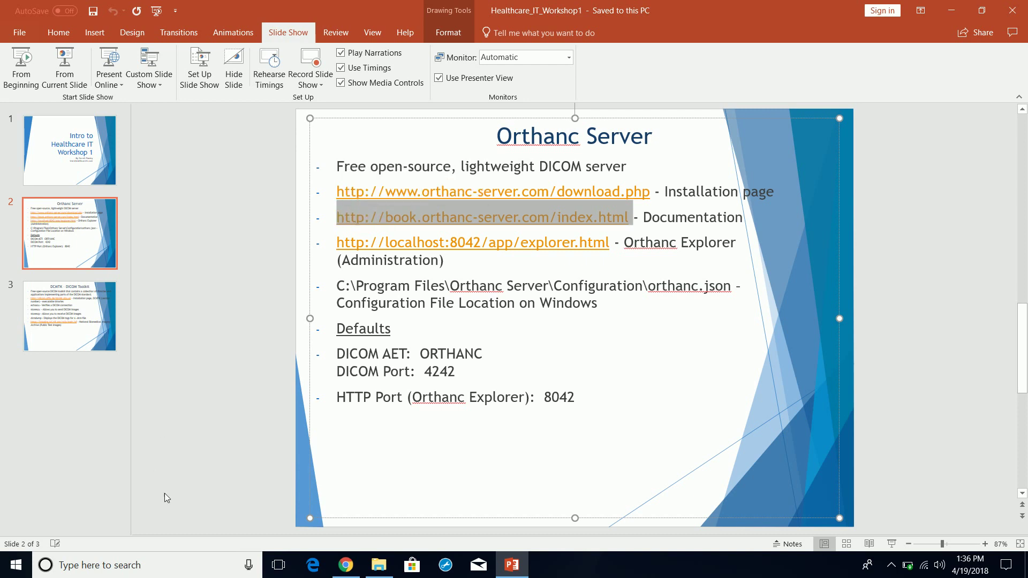
{"action": "left_click", "coordinate": [343, 570]}
- Open the Orthanc Book Quickstart guide and scroll through it
{"action": "left_click", "coordinate": [158, 9]}
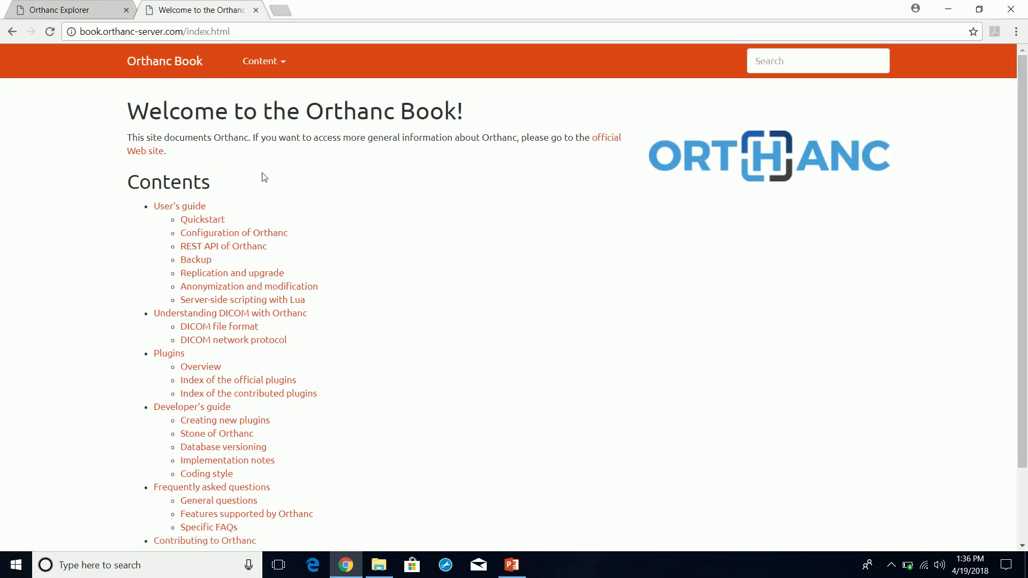
{"action": "scroll", "coordinate": [421, 225], "scroll_direction": "down", "scroll_amount": 2}
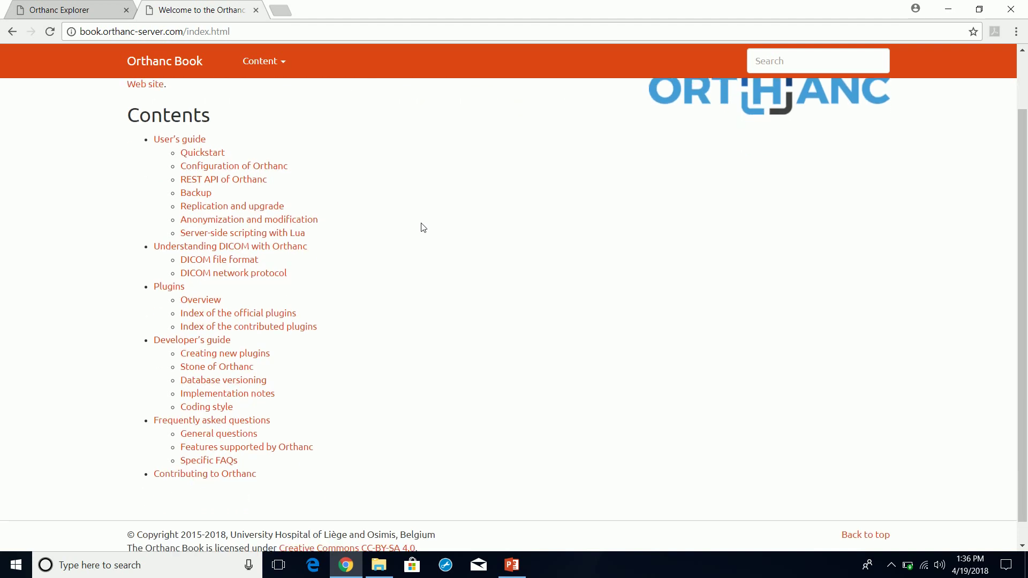
{"action": "scroll", "coordinate": [424, 228], "scroll_direction": "up", "scroll_amount": 2}
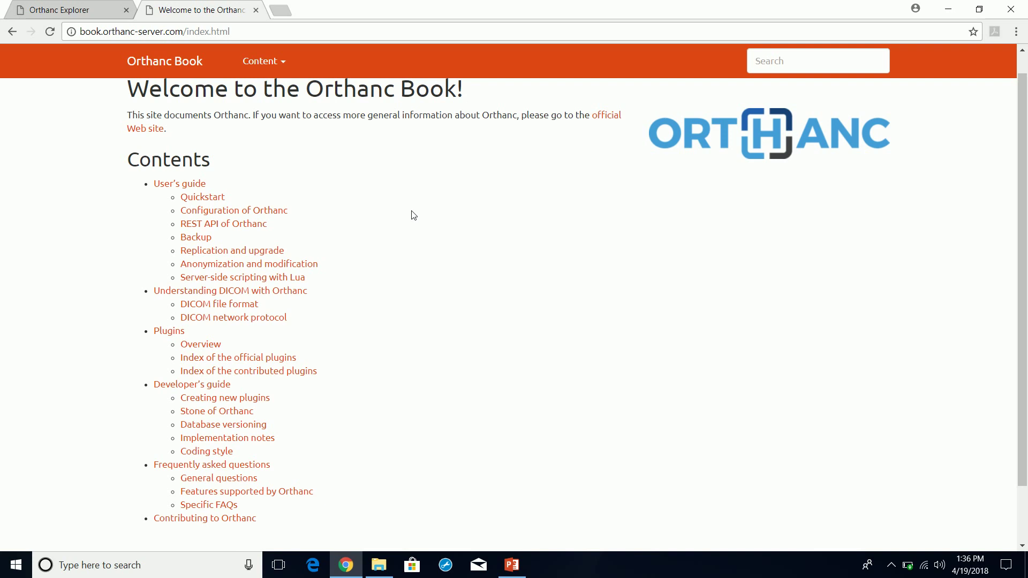
{"action": "left_click", "coordinate": [214, 199]}
{"action": "scroll", "coordinate": [479, 268], "scroll_direction": "down", "scroll_amount": 1}
{"action": "scroll", "coordinate": [479, 268], "scroll_direction": "down", "scroll_amount": 1}
{"action": "scroll", "coordinate": [479, 268], "scroll_direction": "up", "scroll_amount": 2}
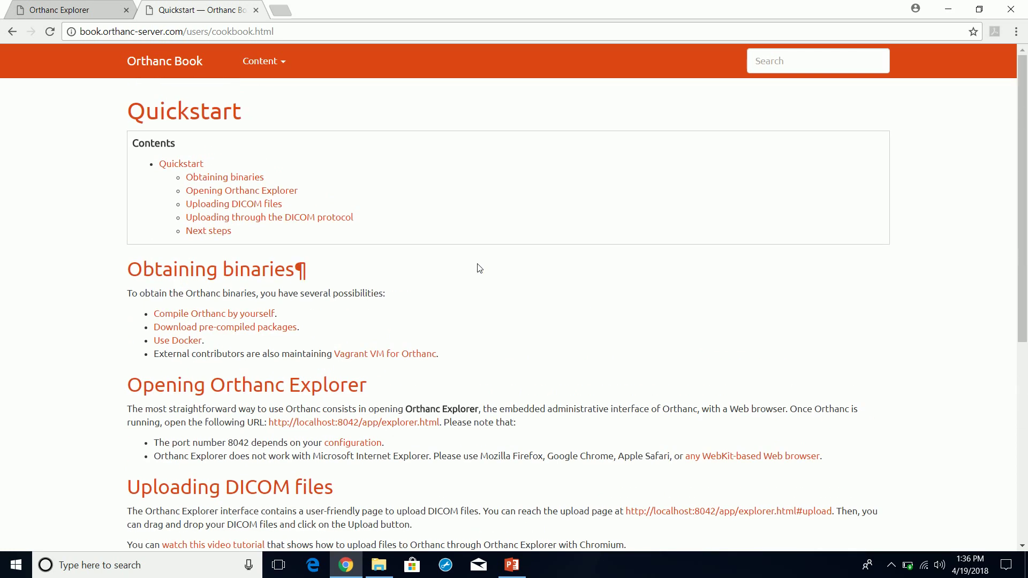
{"action": "scroll", "coordinate": [479, 268], "scroll_direction": "down", "scroll_amount": 1}
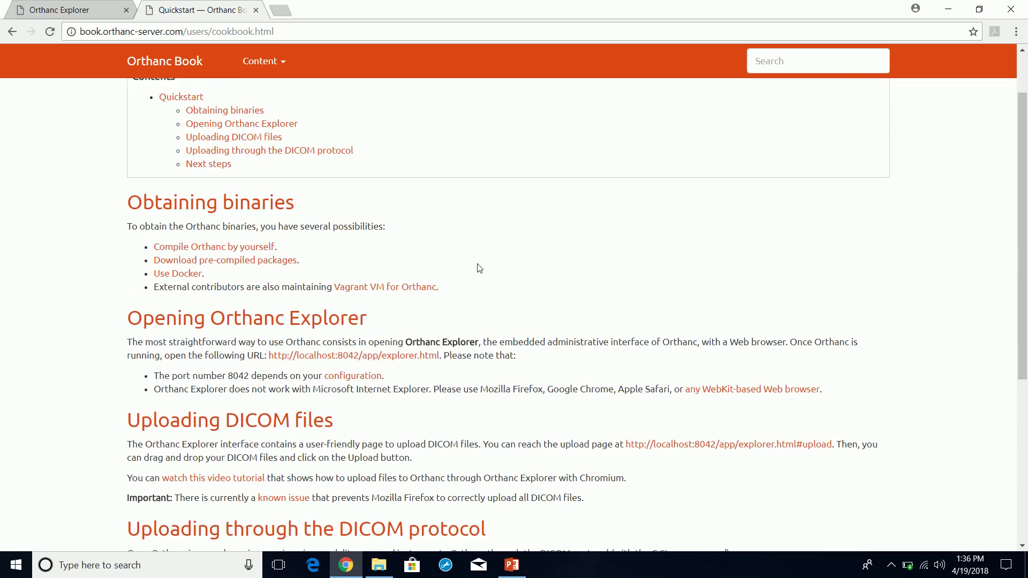
{"action": "scroll", "coordinate": [479, 268], "scroll_direction": "down", "scroll_amount": 4}
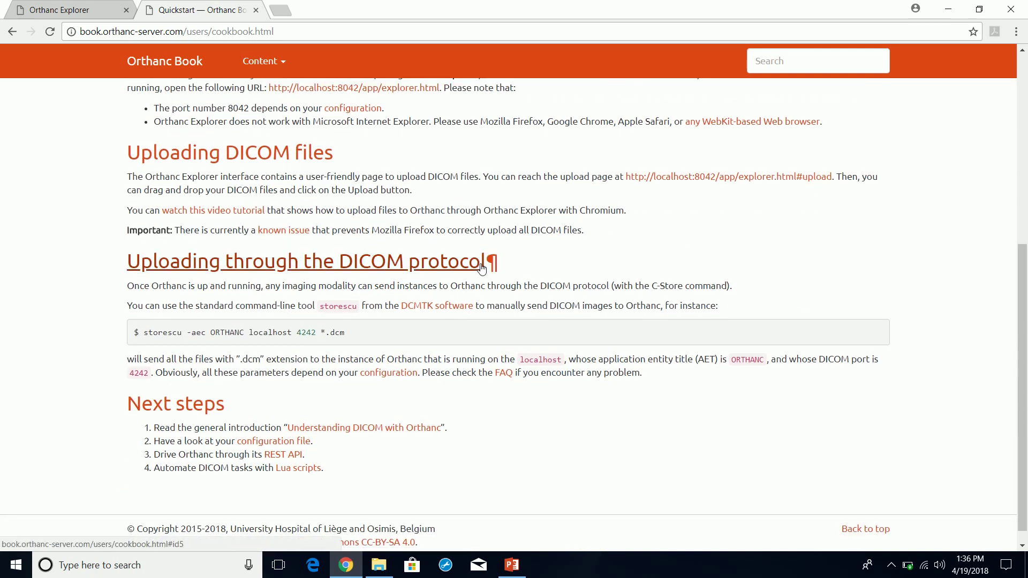
{"action": "scroll", "coordinate": [480, 267], "scroll_direction": "up", "scroll_amount": 2}
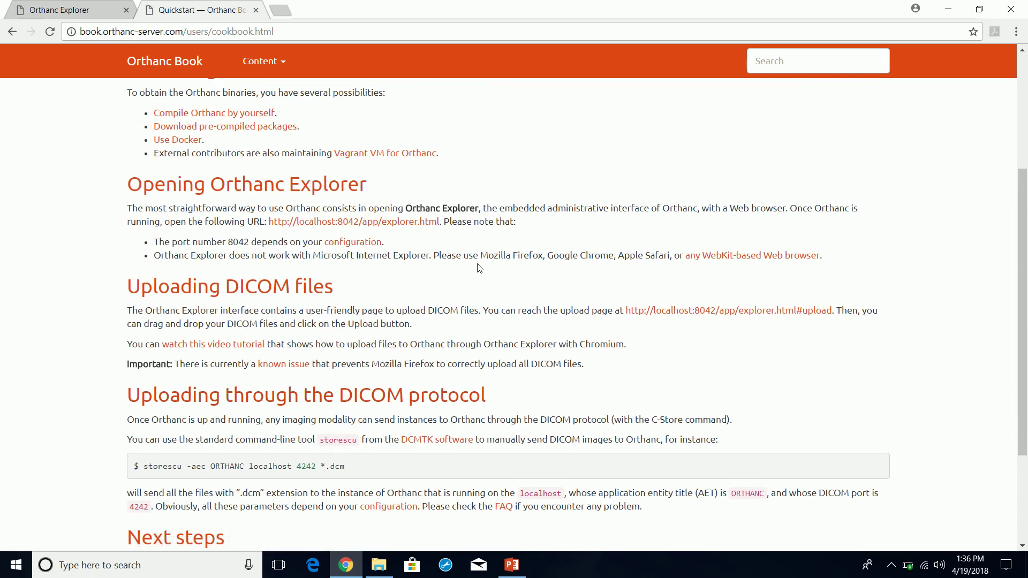
{"action": "scroll", "coordinate": [479, 268], "scroll_direction": "up", "scroll_amount": 1}
{"action": "scroll", "coordinate": [479, 268], "scroll_direction": "up", "scroll_amount": 2}
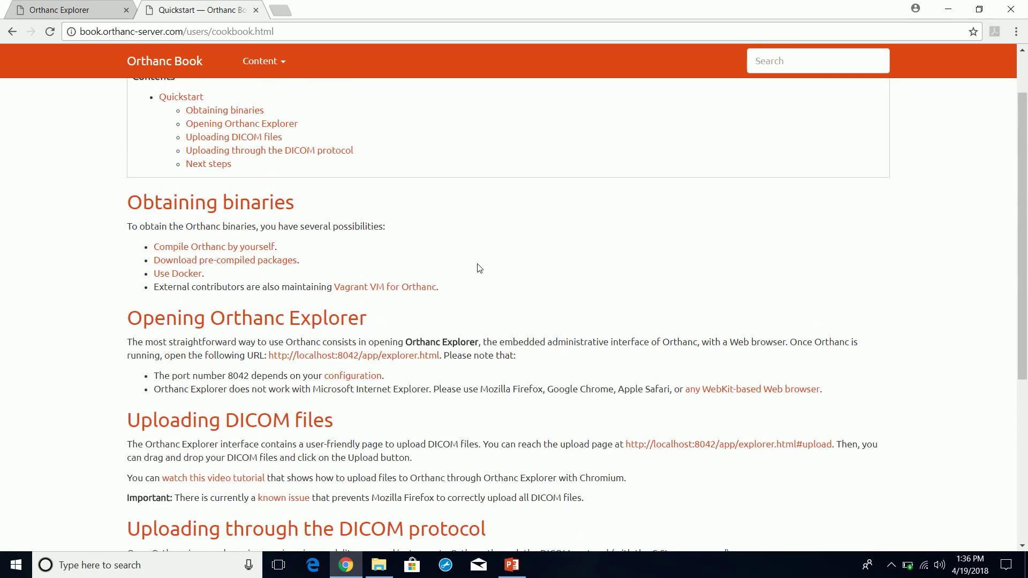
{"action": "scroll", "coordinate": [480, 269], "scroll_direction": "down", "scroll_amount": 5}
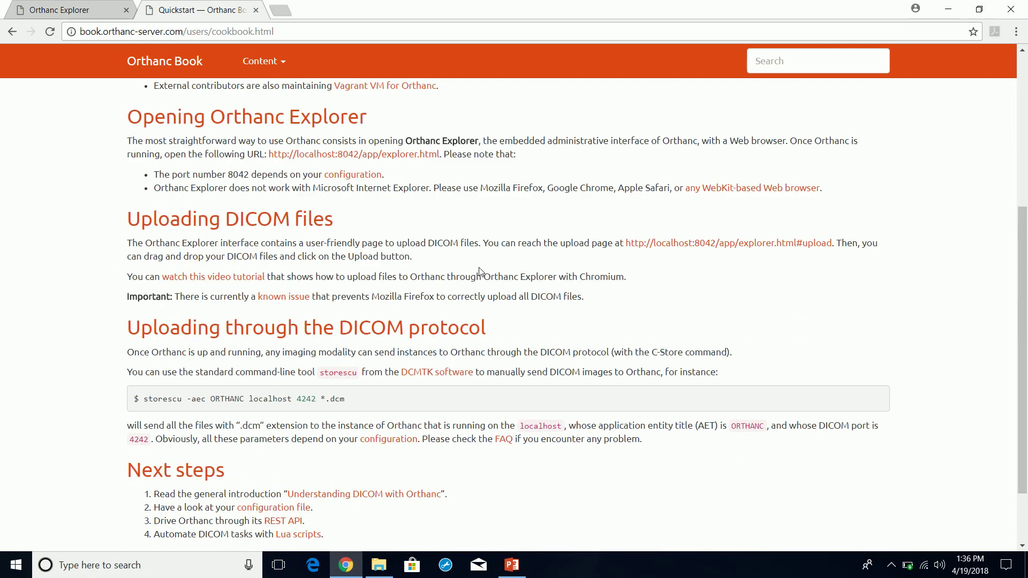
{"action": "scroll", "coordinate": [483, 273], "scroll_direction": "up", "scroll_amount": 5}
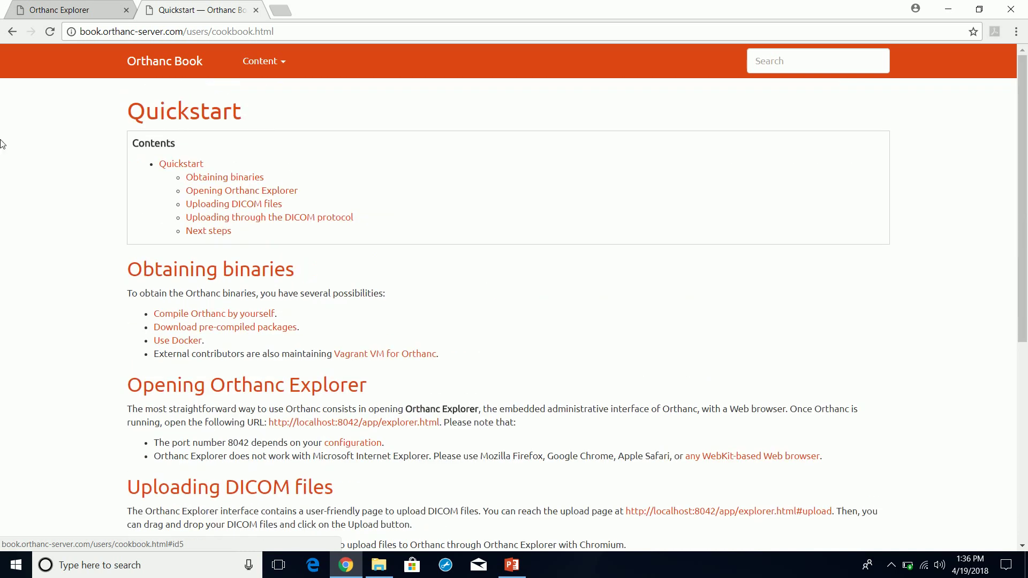
- Glance at Configuration of Orthanc, then reopen Quickstart and scroll back to its top
{"action": "left_click", "coordinate": [11, 31]}
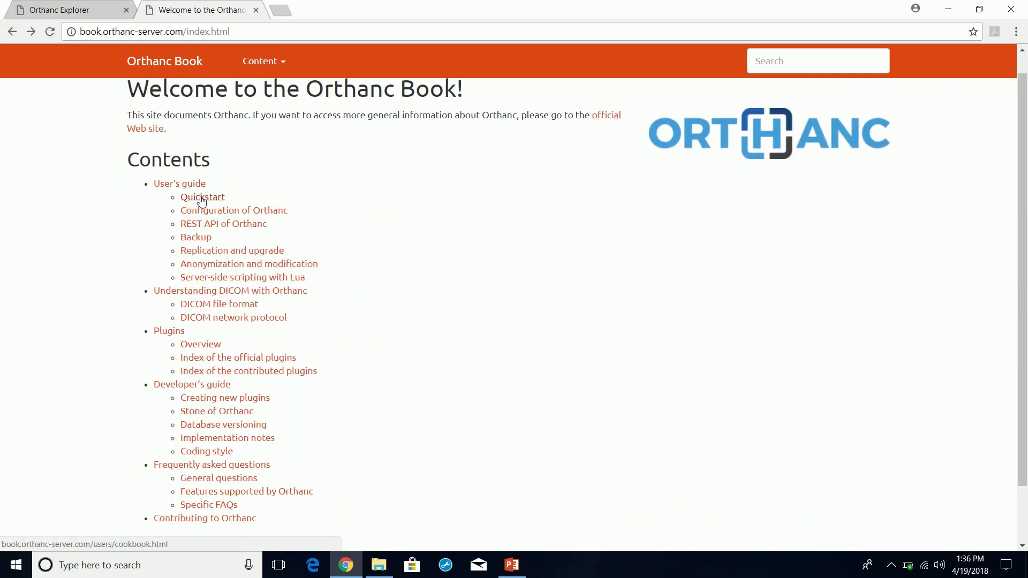
{"action": "left_click", "coordinate": [224, 213]}
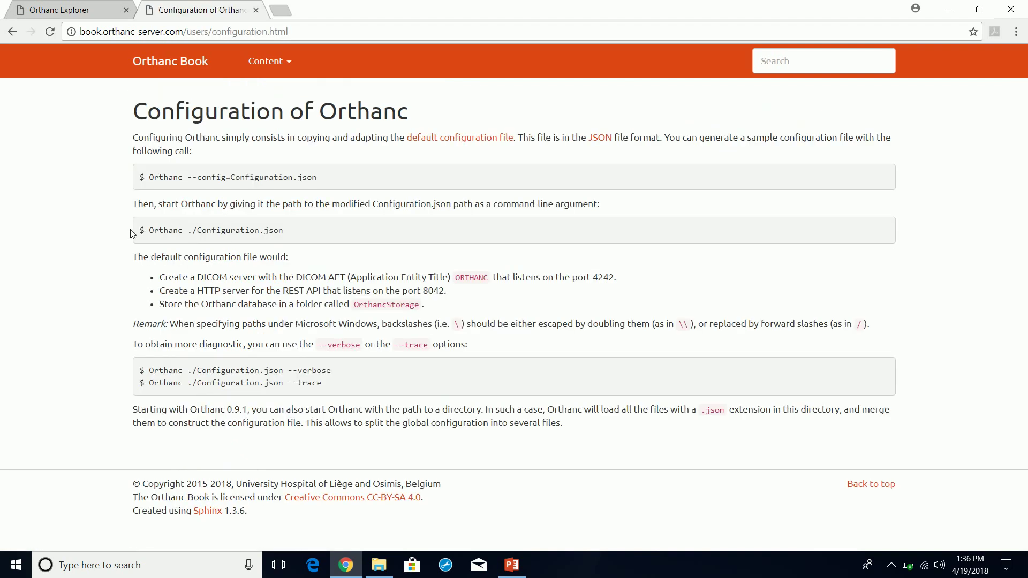
{"action": "left_click", "coordinate": [12, 31]}
{"action": "left_click", "coordinate": [207, 199]}
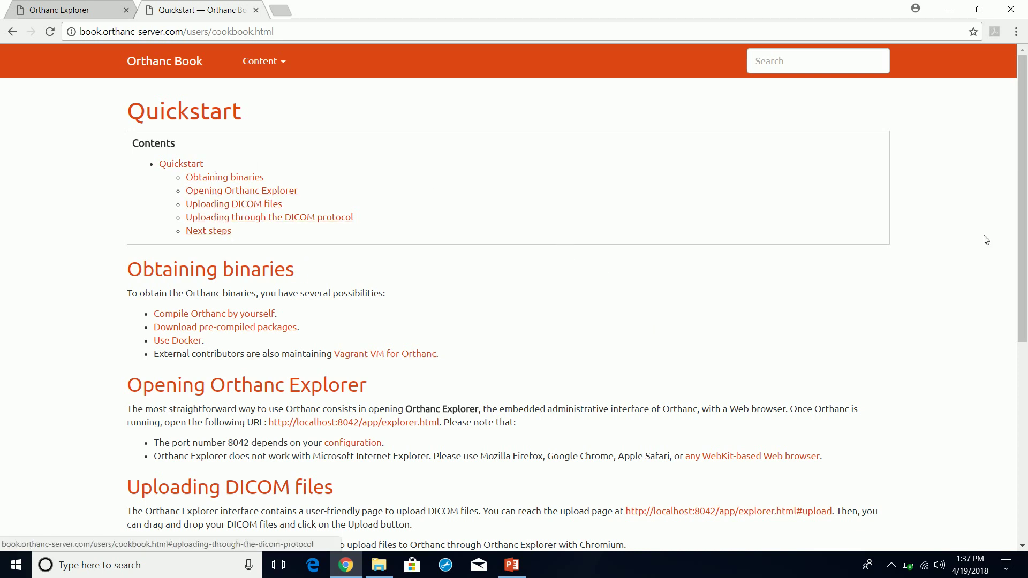
{"action": "left_click_drag", "start_coordinate": [1021, 229], "coordinate": [1023, 310]}
{"action": "scroll", "coordinate": [1022, 310], "scroll_direction": "down", "scroll_amount": 3}
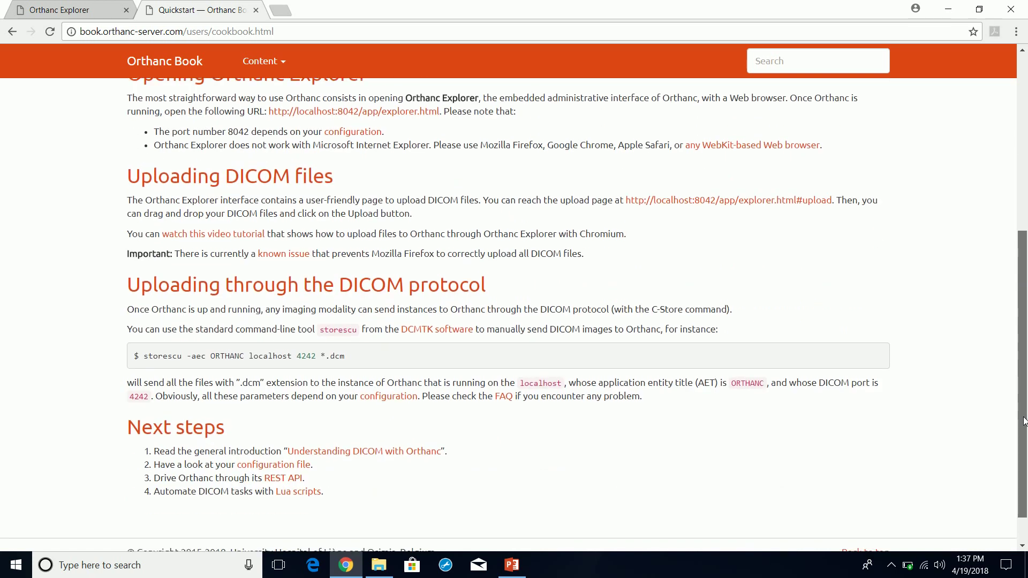
{"action": "scroll", "coordinate": [1020, 277], "scroll_direction": "up", "scroll_amount": 1}
{"action": "scroll", "coordinate": [1021, 277], "scroll_direction": "up", "scroll_amount": 4}
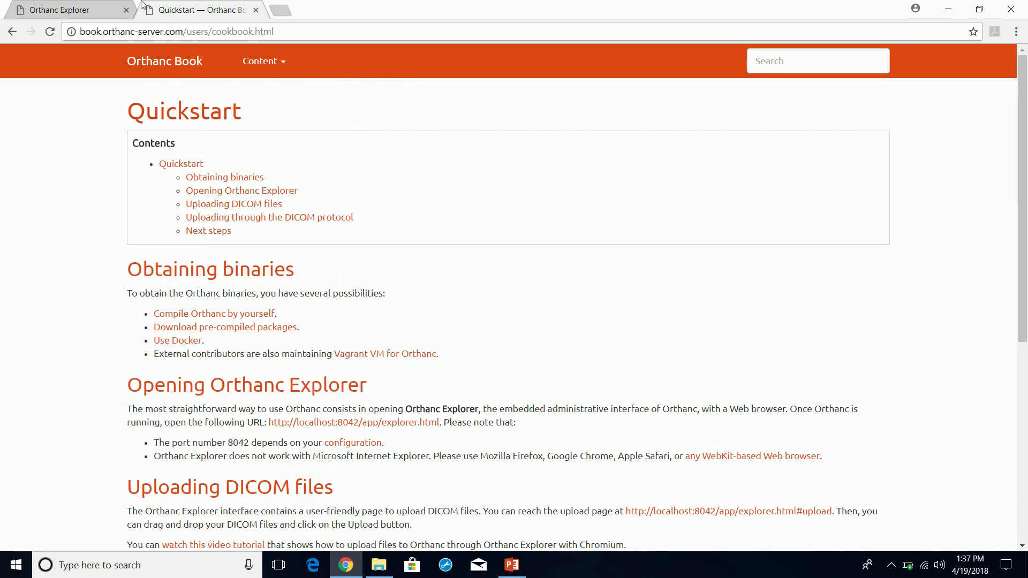
- Close the Quickstart browser tab
{"action": "left_click", "coordinate": [60, 9]}
{"action": "left_click", "coordinate": [214, 11]}
{"action": "left_click", "coordinate": [256, 11]}
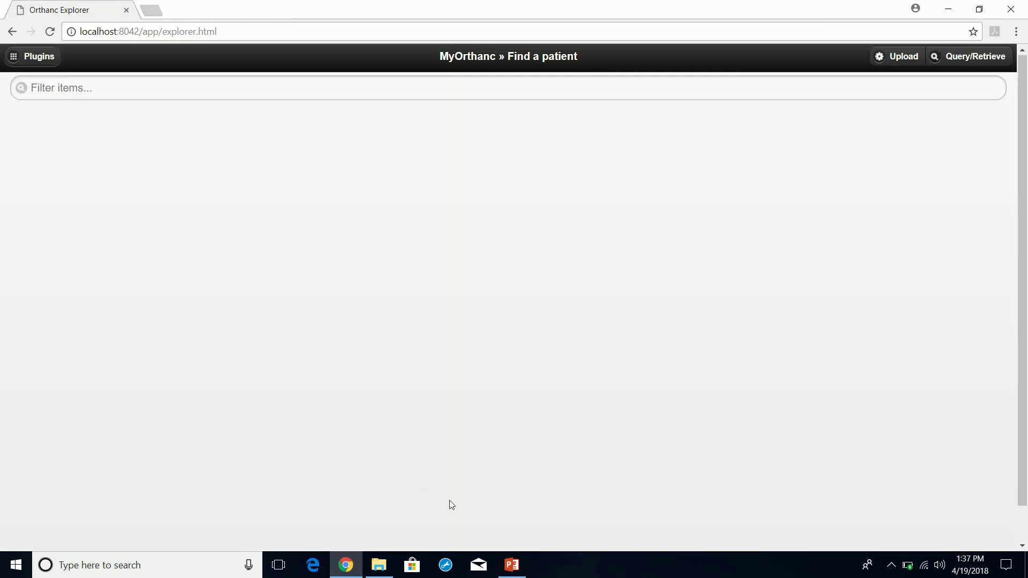
- In PowerPoint, review the config file path on the Orthanc Server slide, undoing an accidental text move
{"action": "left_click", "coordinate": [512, 566]}
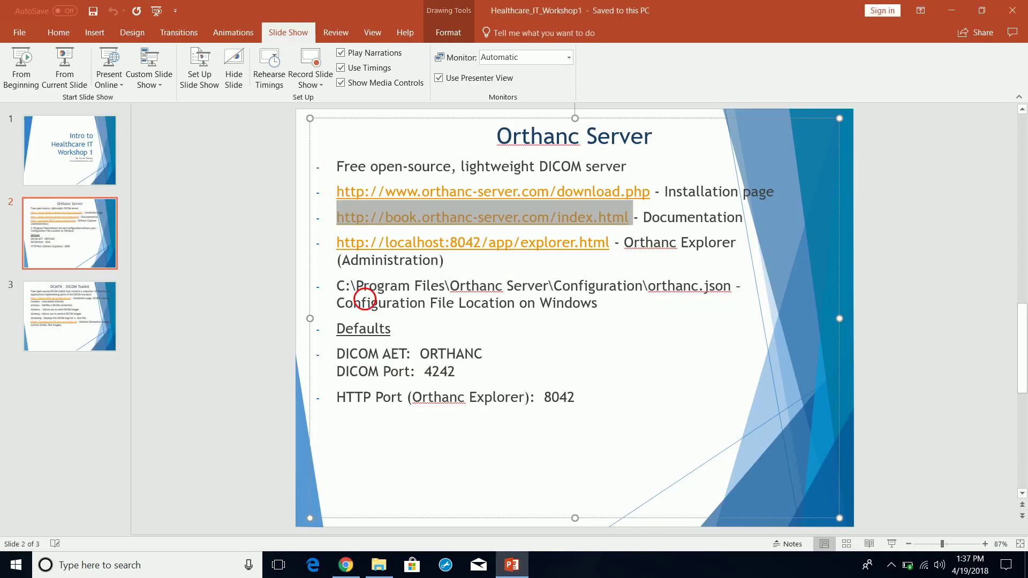
{"action": "left_click", "coordinate": [362, 303]}
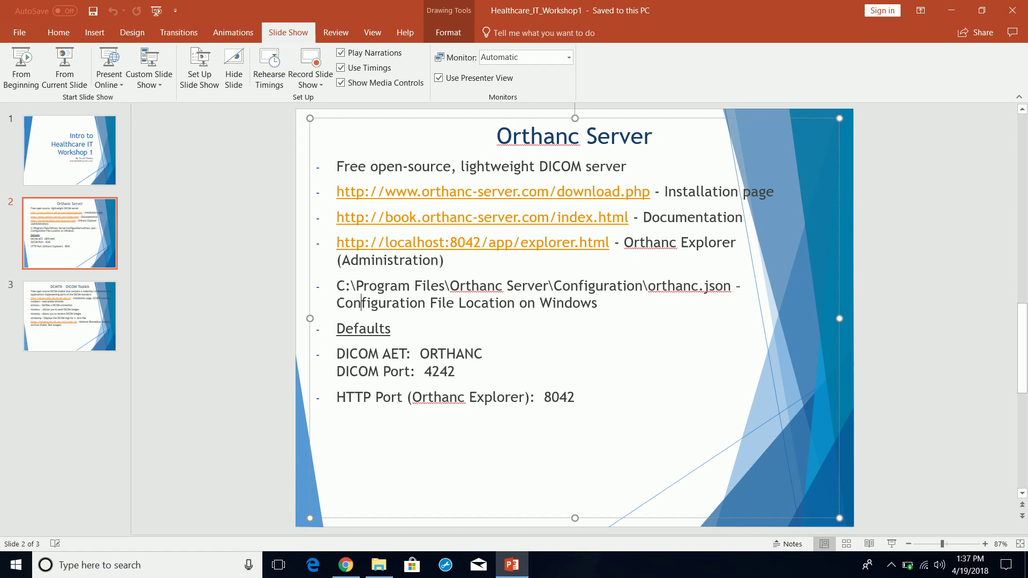
{"action": "left_click_drag", "start_coordinate": [358, 286], "coordinate": [518, 303]}
{"action": "left_click", "coordinate": [391, 328]}
{"action": "left_click_drag", "start_coordinate": [405, 353], "coordinate": [399, 371]}
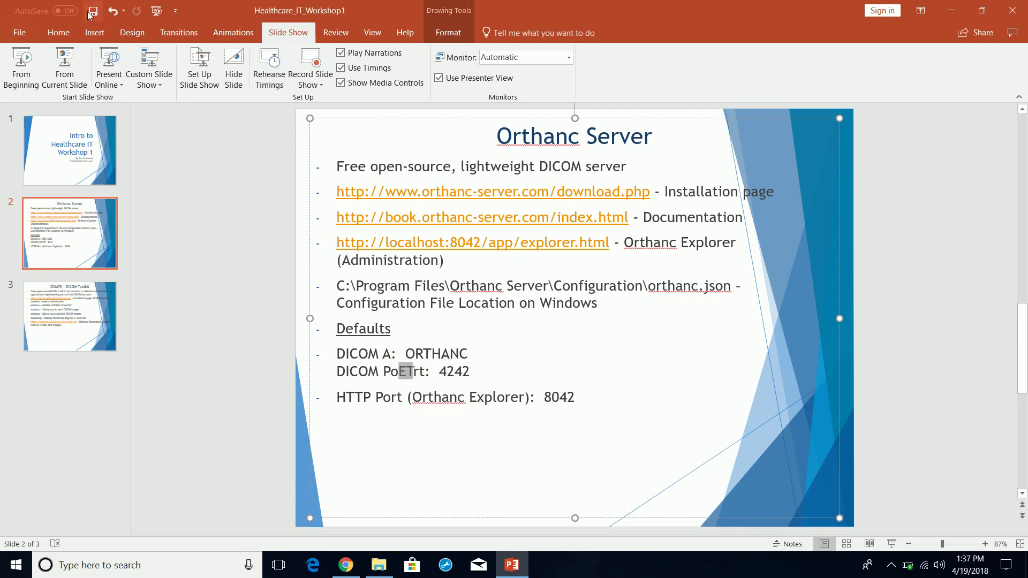
{"action": "left_click", "coordinate": [107, 13]}
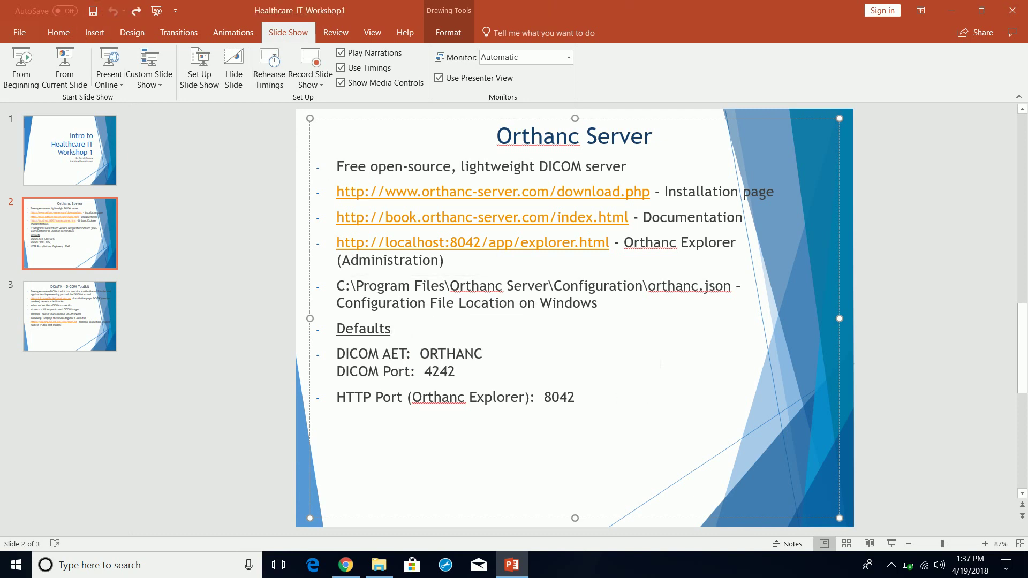
- Recheck the DICOM AET value and configuration path, then minimize PowerPoint
{"action": "left_click", "coordinate": [654, 346]}
{"action": "left_click_drag", "start_coordinate": [602, 303], "coordinate": [356, 285]}
{"action": "left_click", "coordinate": [534, 322]}
{"action": "left_click", "coordinate": [951, 10]}
- Minimize Chrome and open Documents\Healthcare IT\Courses\Healthcare_IT_Introduction in PowerPoint
{"action": "left_click", "coordinate": [948, 9]}
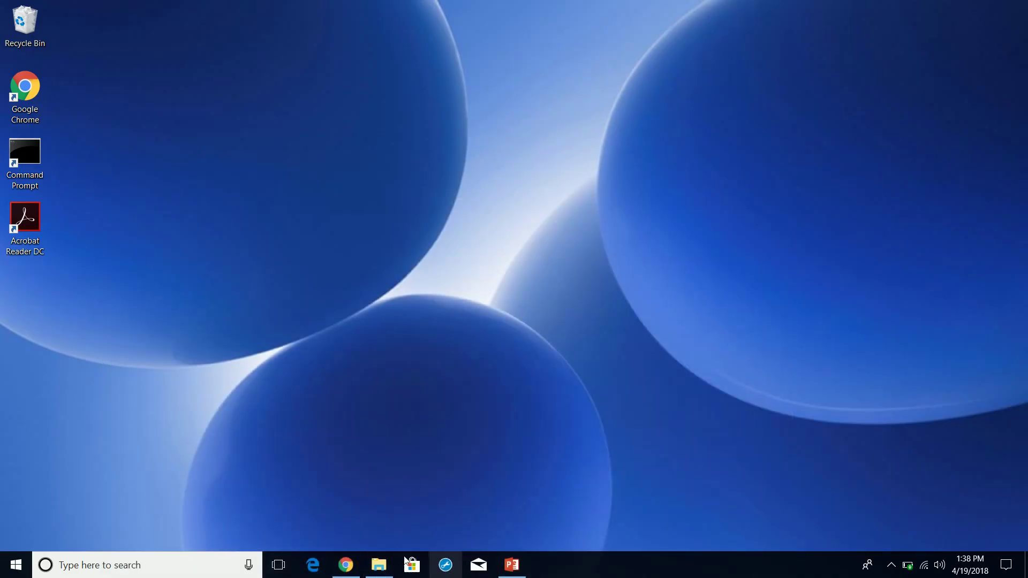
{"action": "left_click", "coordinate": [390, 561]}
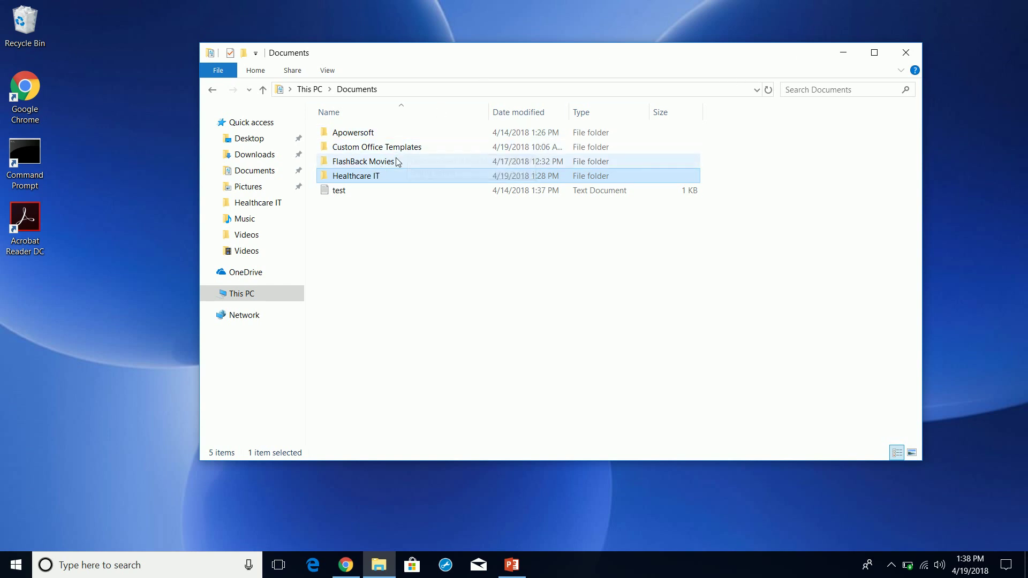
{"action": "double_click", "coordinate": [376, 177]}
{"action": "double_click", "coordinate": [354, 137]}
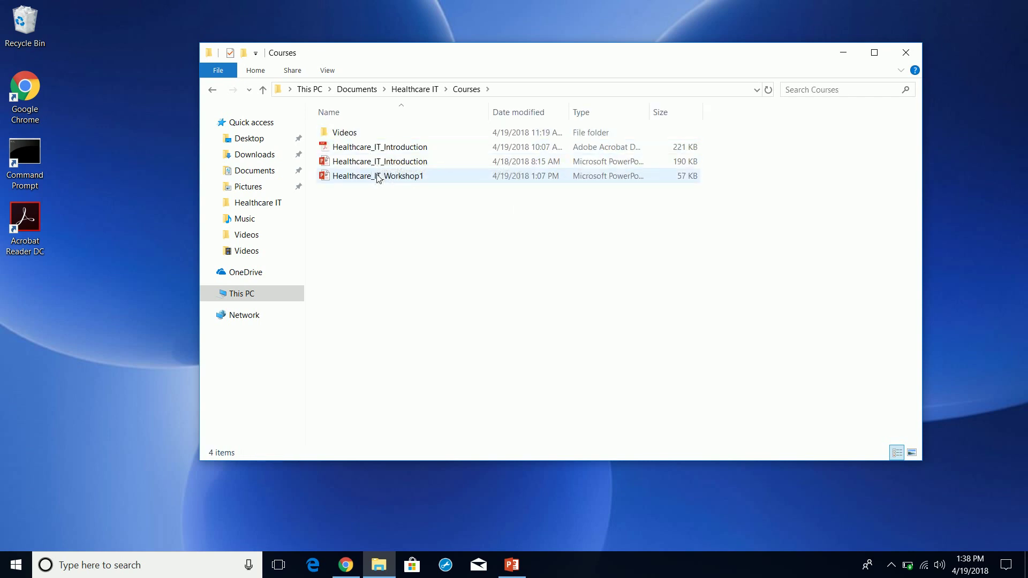
{"action": "double_click", "coordinate": [373, 166]}
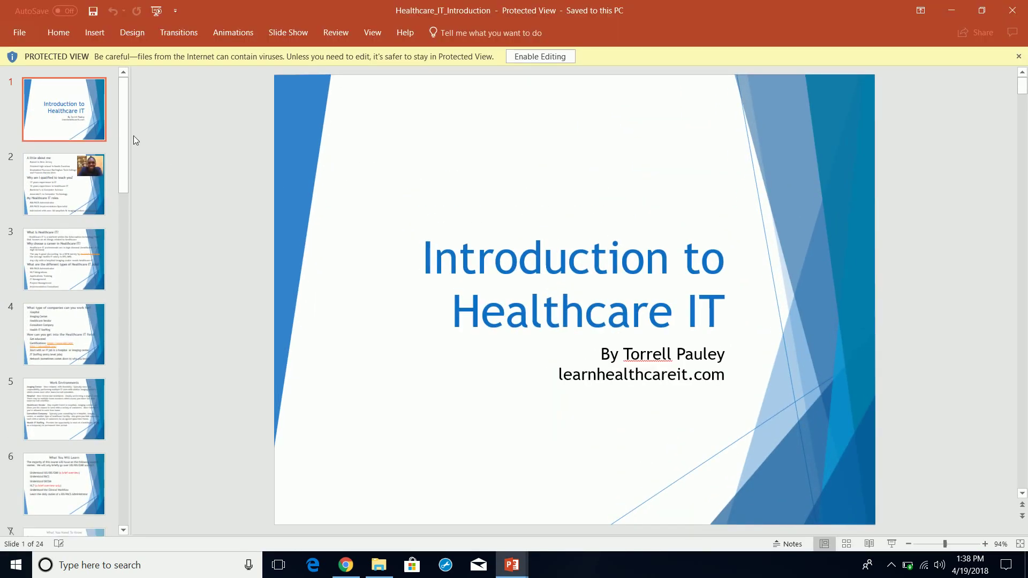
- Jump to slide 24, Useful Software Tools & Documentation, and select its notepad-plus-plus.org link
{"action": "left_click_drag", "start_coordinate": [128, 134], "coordinate": [116, 499]}
{"action": "left_click", "coordinate": [64, 484]}
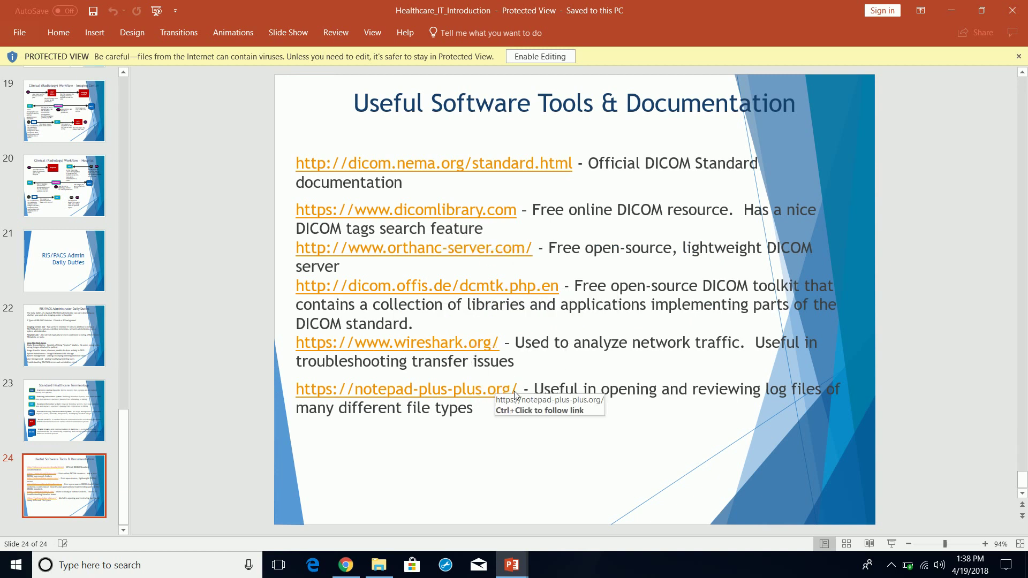
{"action": "left_click_drag", "start_coordinate": [517, 391], "coordinate": [315, 393]}
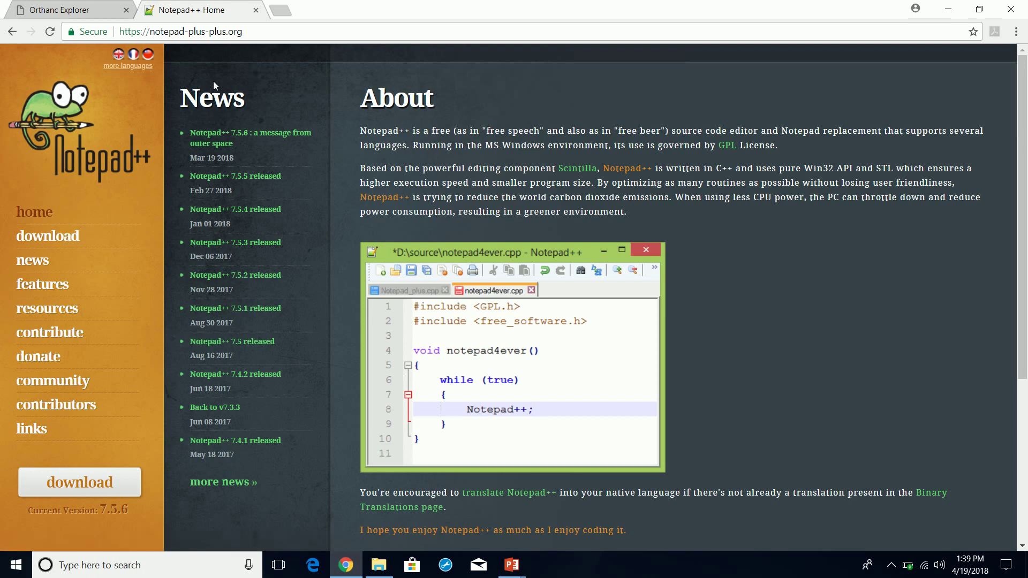
- Download the 64-bit Notepad++ 7.5.6 installer from the download page
{"action": "left_click", "coordinate": [47, 235]}
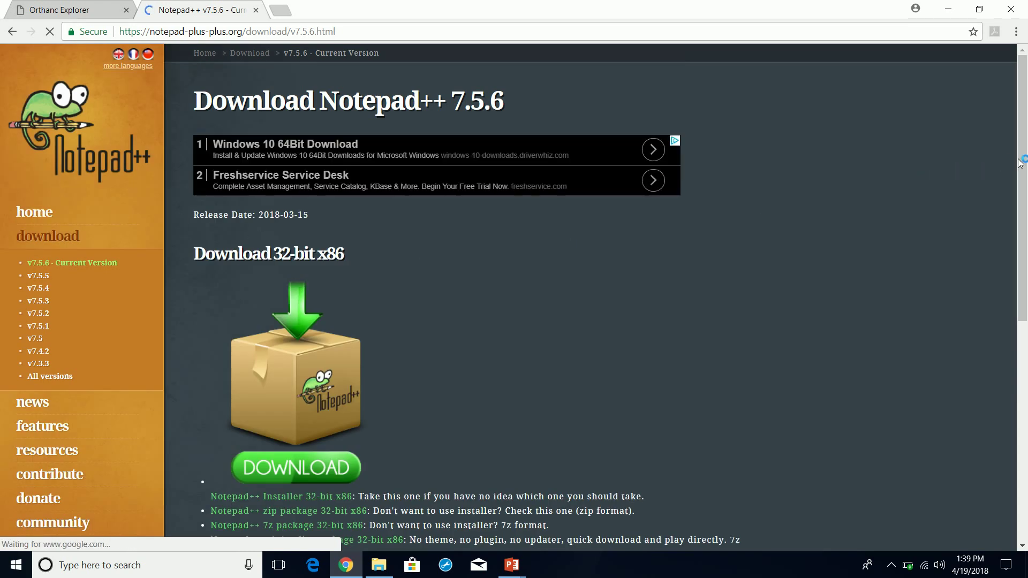
{"action": "left_click_drag", "start_coordinate": [1022, 154], "coordinate": [1020, 182]}
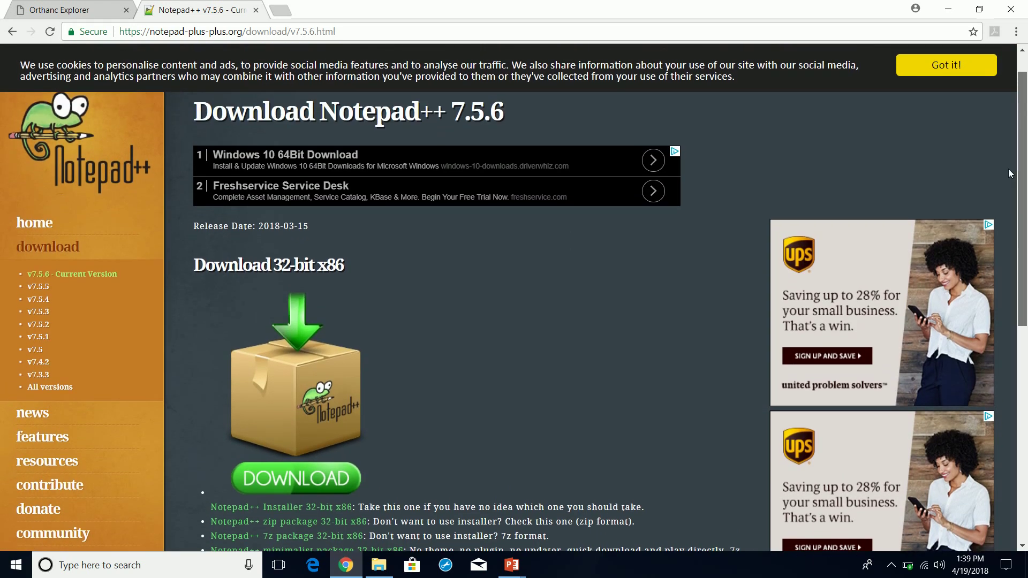
{"action": "scroll", "coordinate": [1009, 193], "scroll_direction": "down", "scroll_amount": 1}
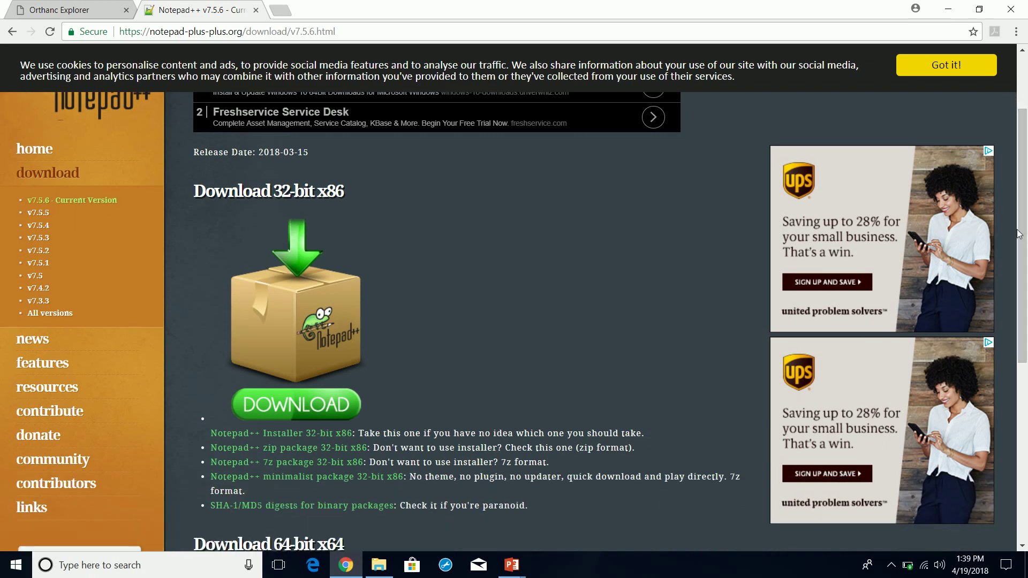
{"action": "left_click_drag", "start_coordinate": [1025, 245], "coordinate": [1026, 318]}
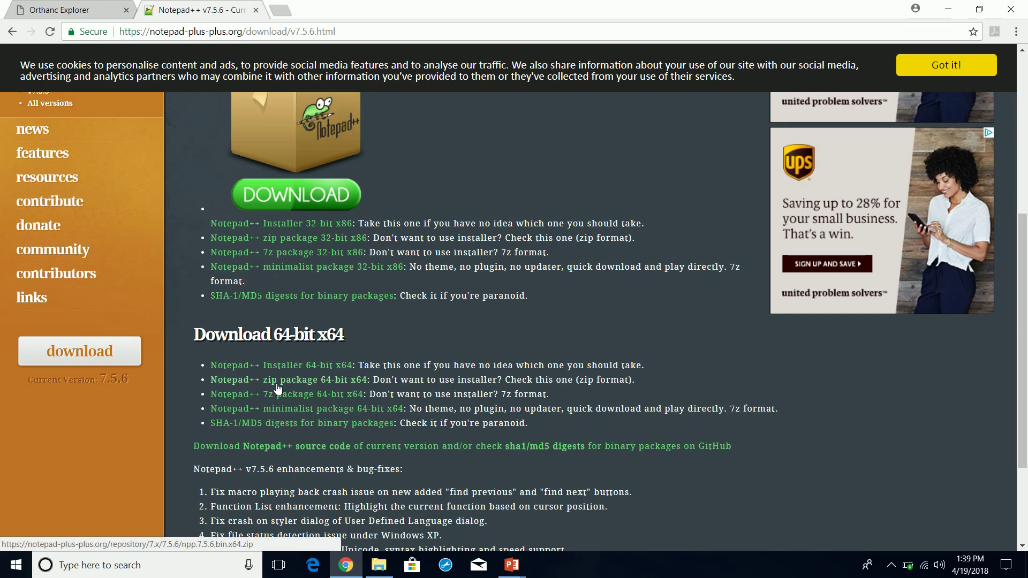
{"action": "left_click", "coordinate": [271, 367]}
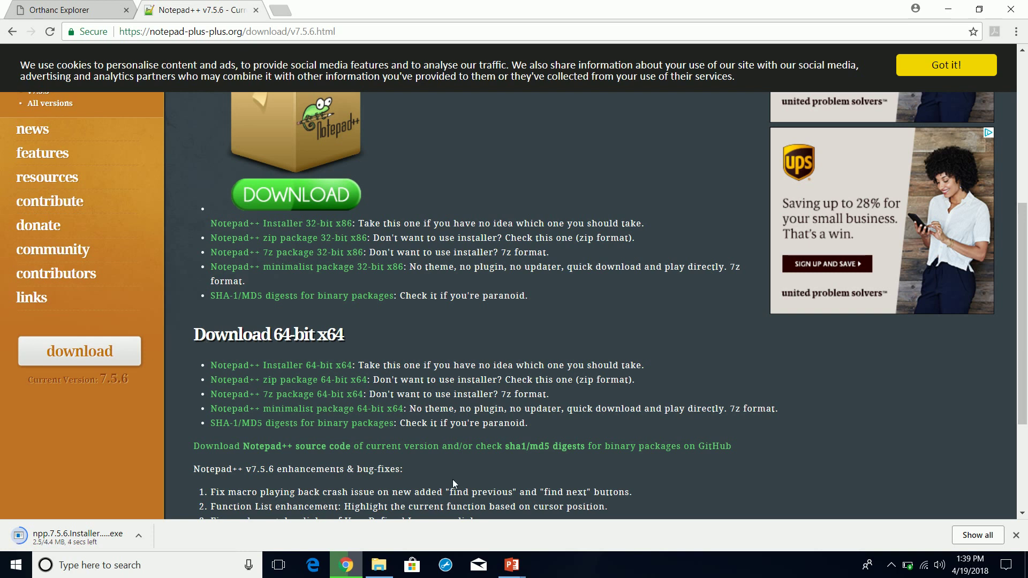
- Minimize Chrome, PowerPoint and the Courses folder, then restore Chrome's download page
{"action": "left_click", "coordinate": [947, 9]}
{"action": "left_click", "coordinate": [951, 10]}
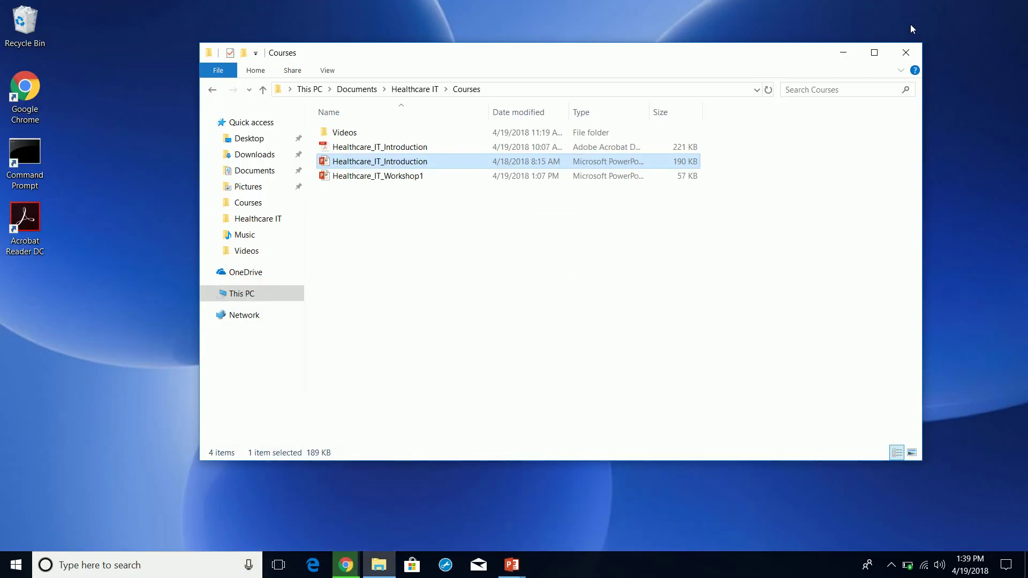
{"action": "left_click", "coordinate": [842, 51]}
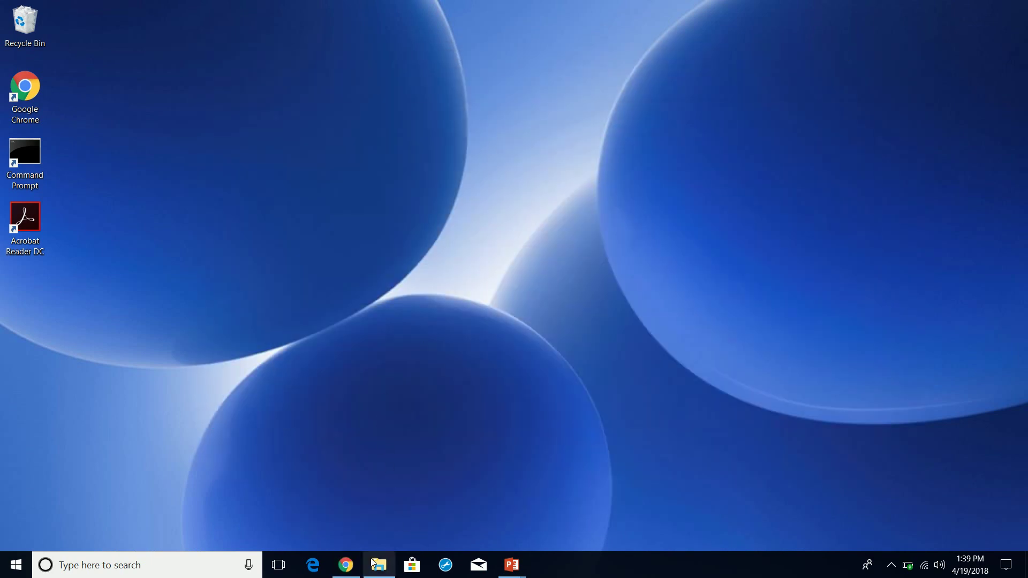
{"action": "left_click", "coordinate": [346, 564]}
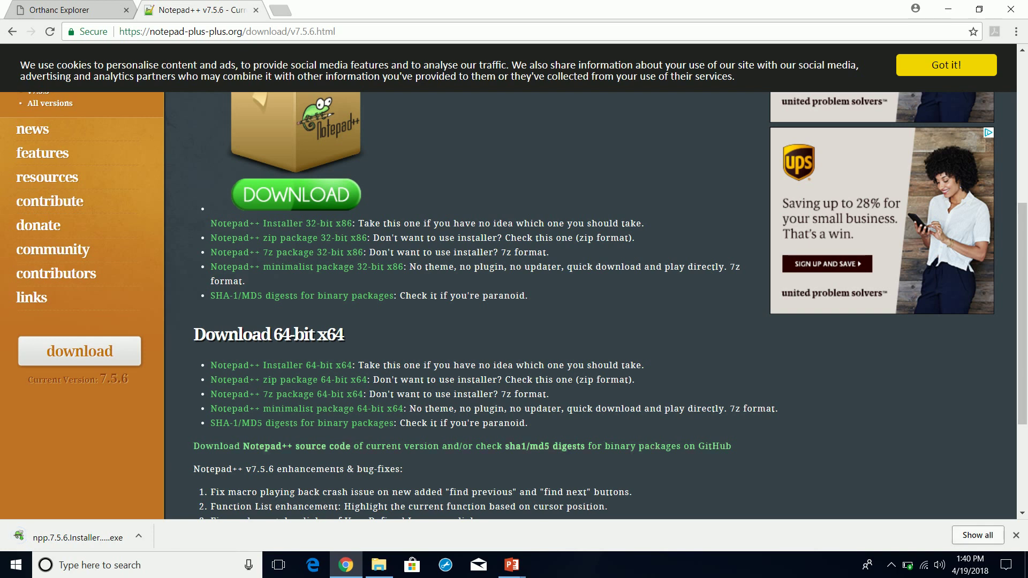
- Show the downloaded npp.7.5.6.Installer.x64 in the Downloads folder and minimize Chrome
{"action": "left_click", "coordinate": [141, 537]}
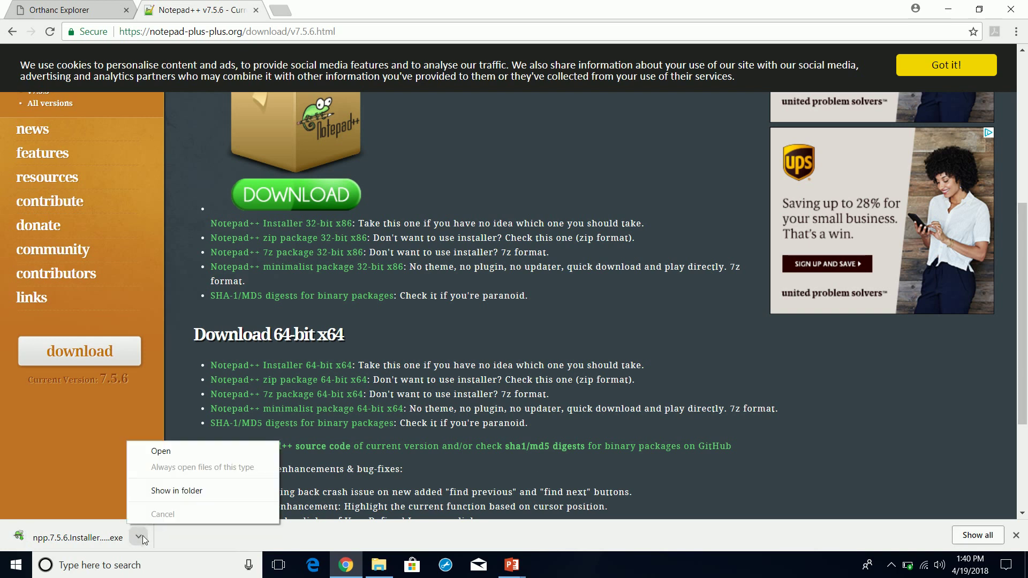
{"action": "left_click", "coordinate": [190, 489]}
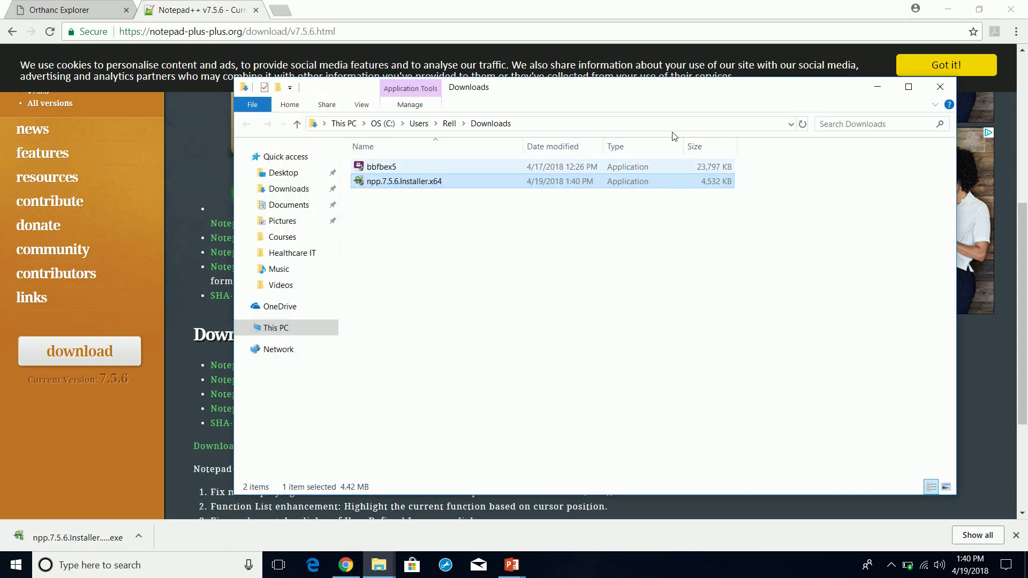
{"action": "left_click", "coordinate": [952, 9]}
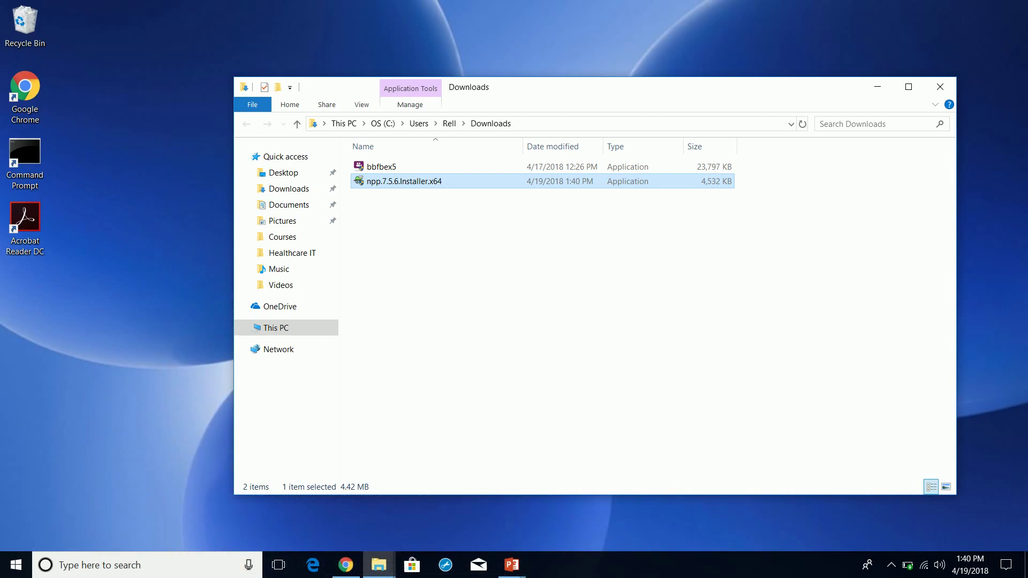
- Run the Notepad++ installer as administrator and confirm the installer language
{"action": "right_click", "coordinate": [402, 188]}
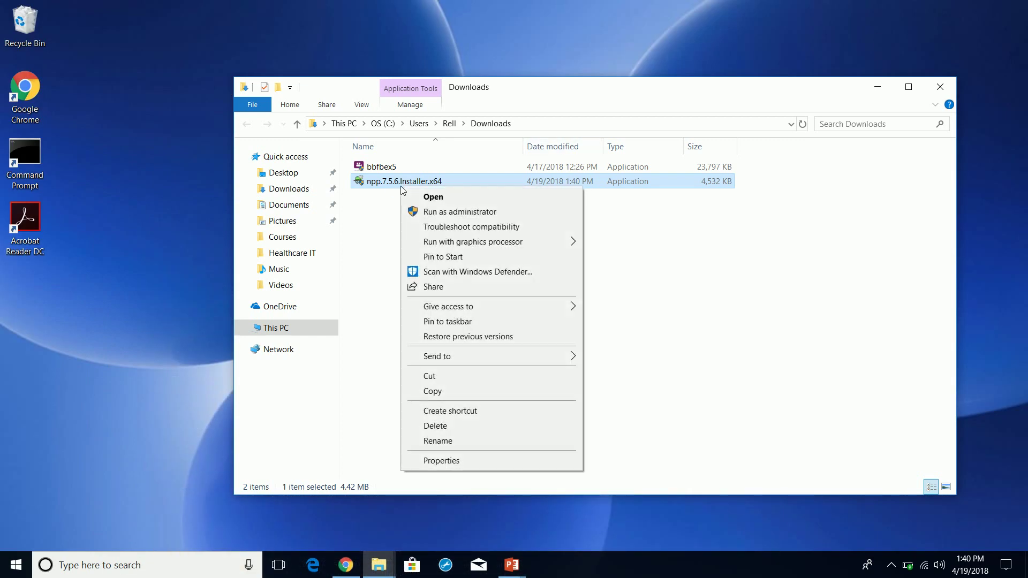
{"action": "left_click", "coordinate": [433, 212]}
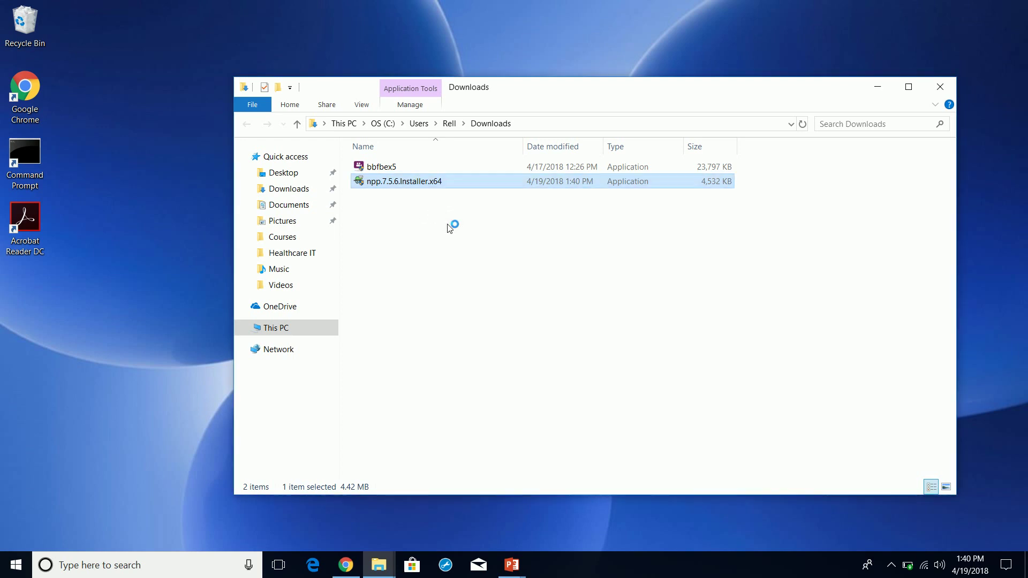
{"action": "left_click", "coordinate": [513, 316]}
{"action": "left_click", "coordinate": [511, 165]}
- Accept the licence and install Notepad++ 7.5.6 to C:\Program Files\Notepad++ without extra components
{"action": "left_click", "coordinate": [596, 394]}
{"action": "left_click", "coordinate": [595, 389]}
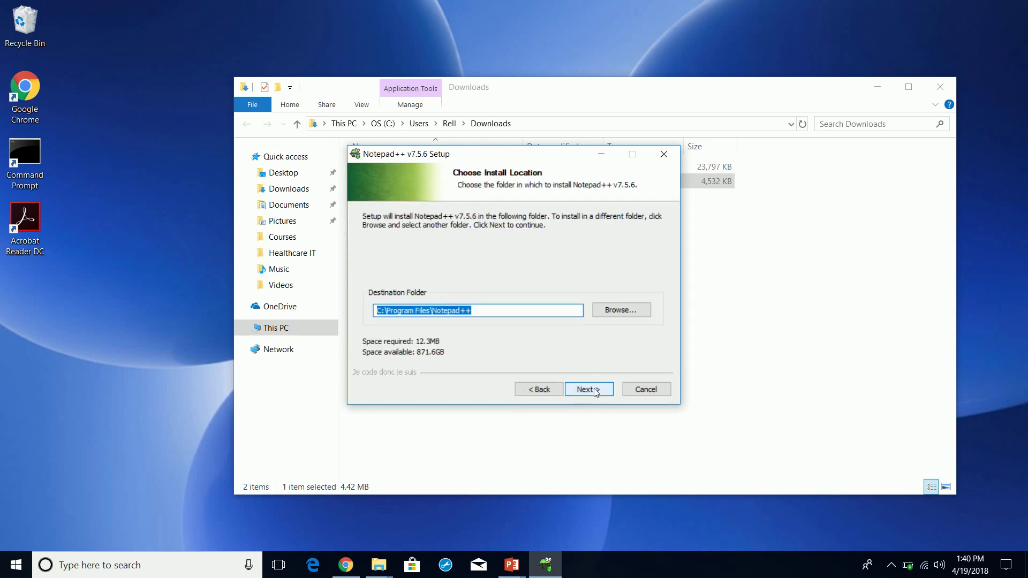
{"action": "left_click", "coordinate": [593, 388]}
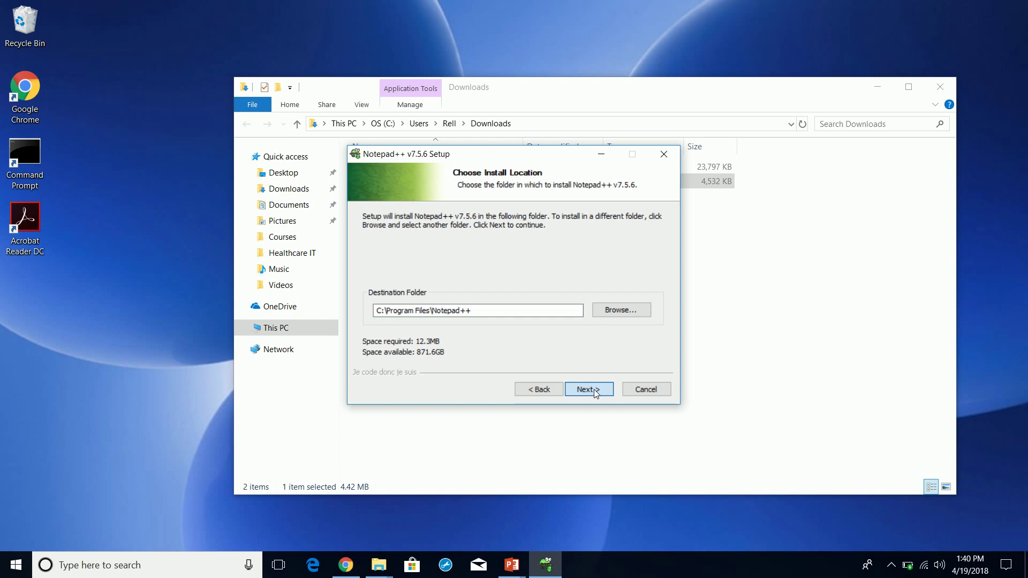
{"action": "left_click", "coordinate": [589, 389]}
{"action": "left_click", "coordinate": [595, 390]}
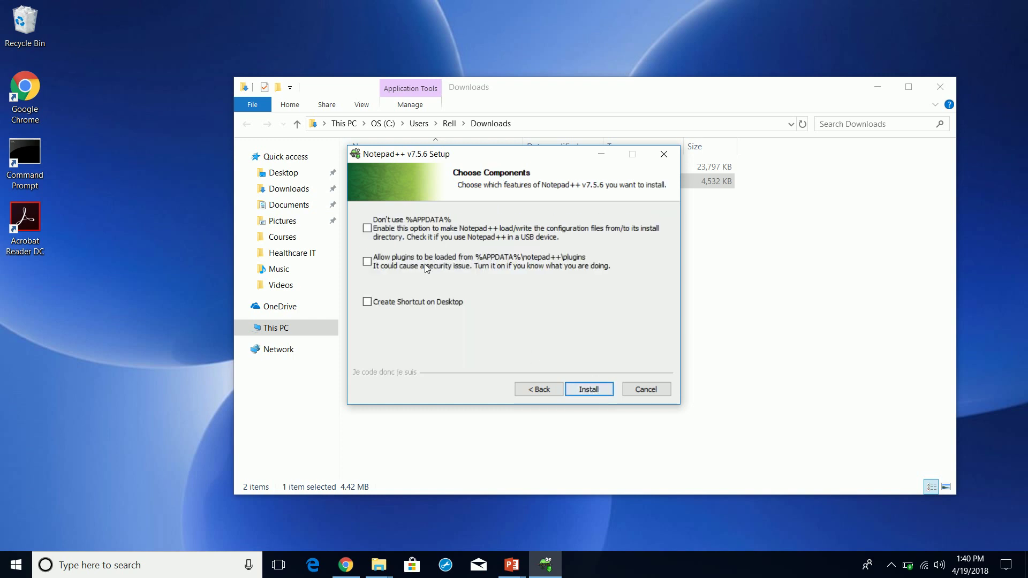
{"action": "left_click", "coordinate": [583, 391]}
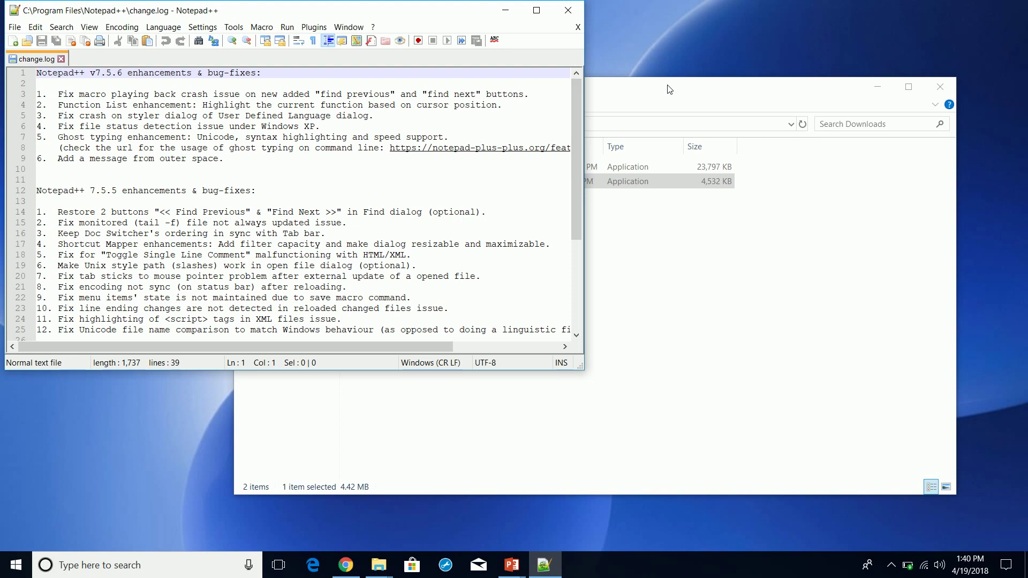
{"action": "left_click", "coordinate": [668, 89]}
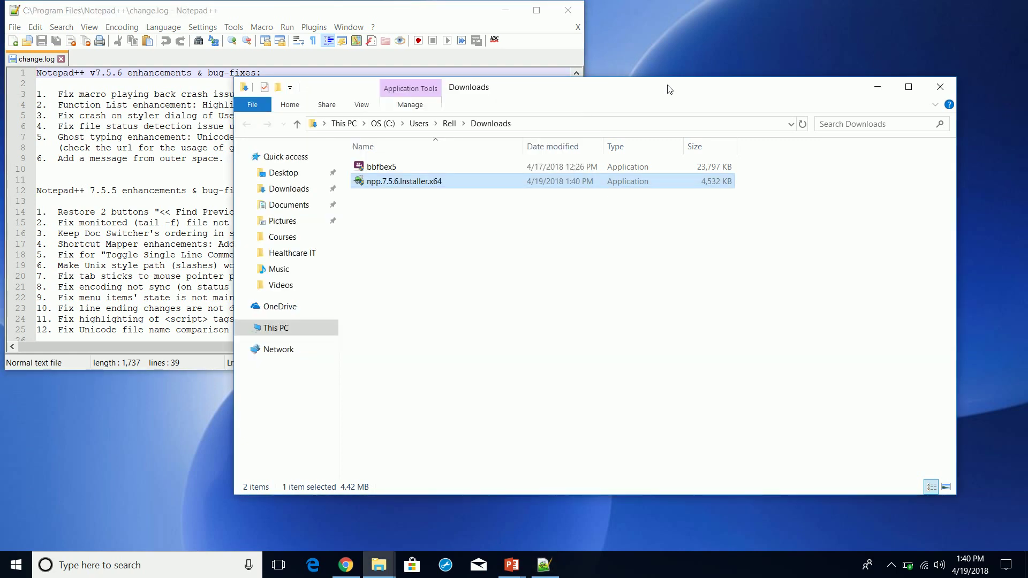
- Close Downloads, Notepad++ and Healthcare_IT_Introduction, bringing Healthcare_IT_Workshop1 forward
{"action": "left_click", "coordinate": [940, 85]}
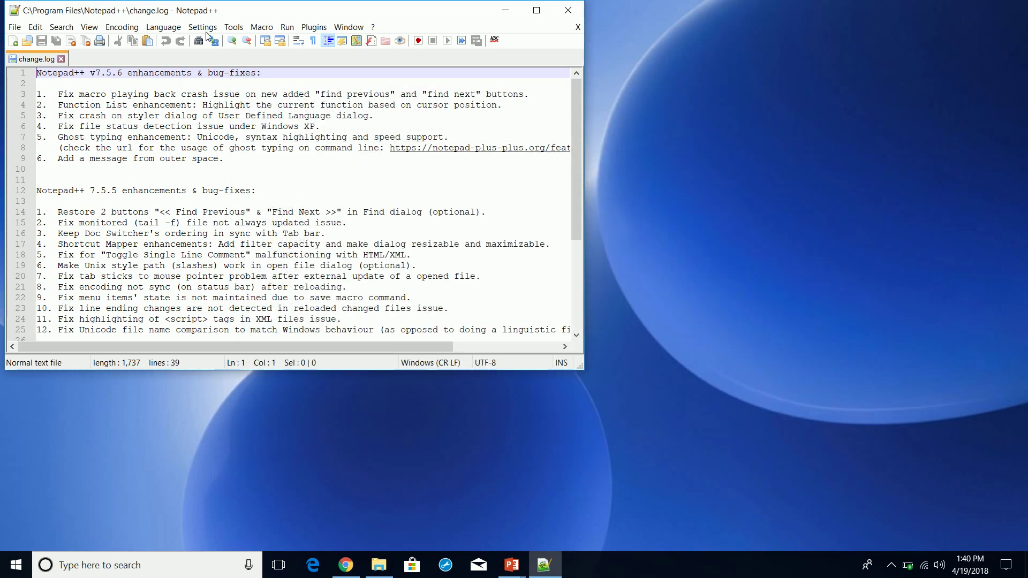
{"action": "left_click", "coordinate": [571, 14]}
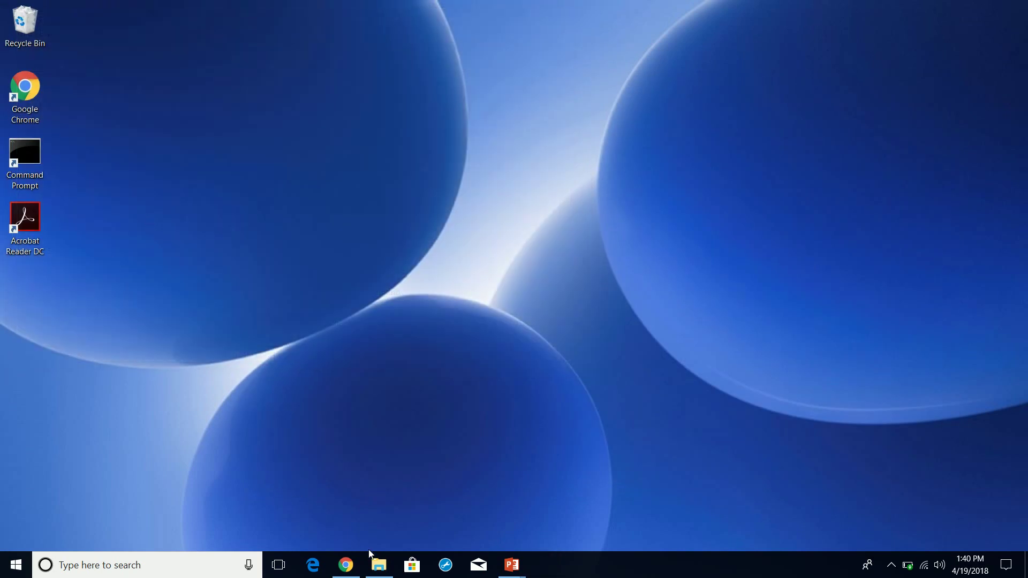
{"action": "mouse_move", "coordinate": [511, 564]}
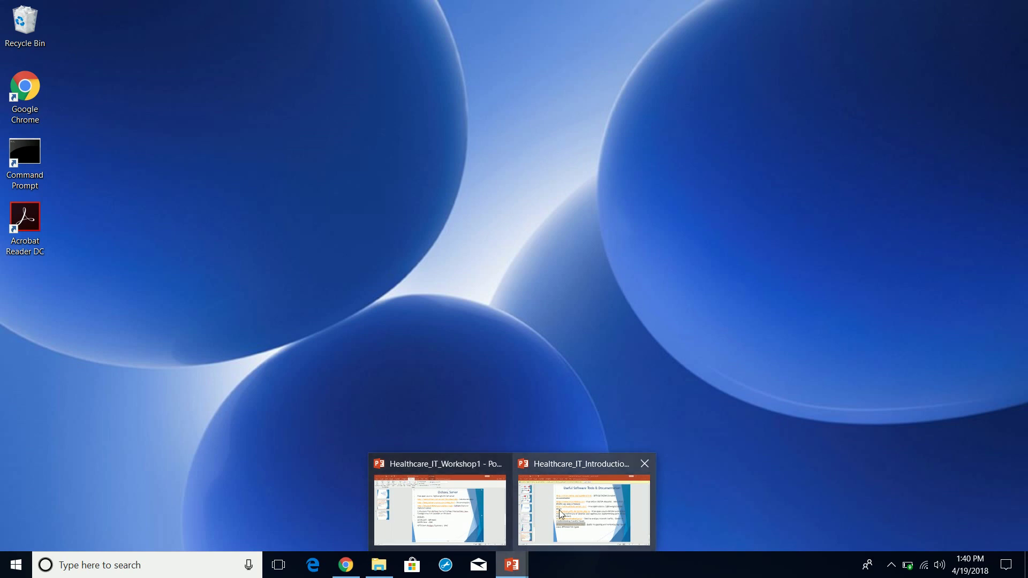
{"action": "mouse_move", "coordinate": [574, 502]}
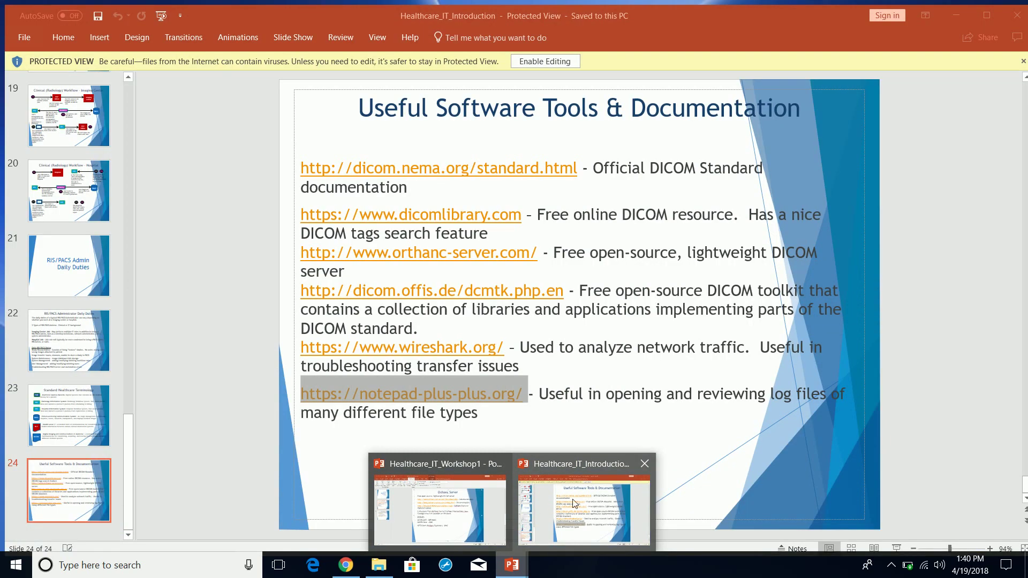
{"action": "left_click", "coordinate": [647, 464]}
{"action": "left_click", "coordinate": [497, 468]}
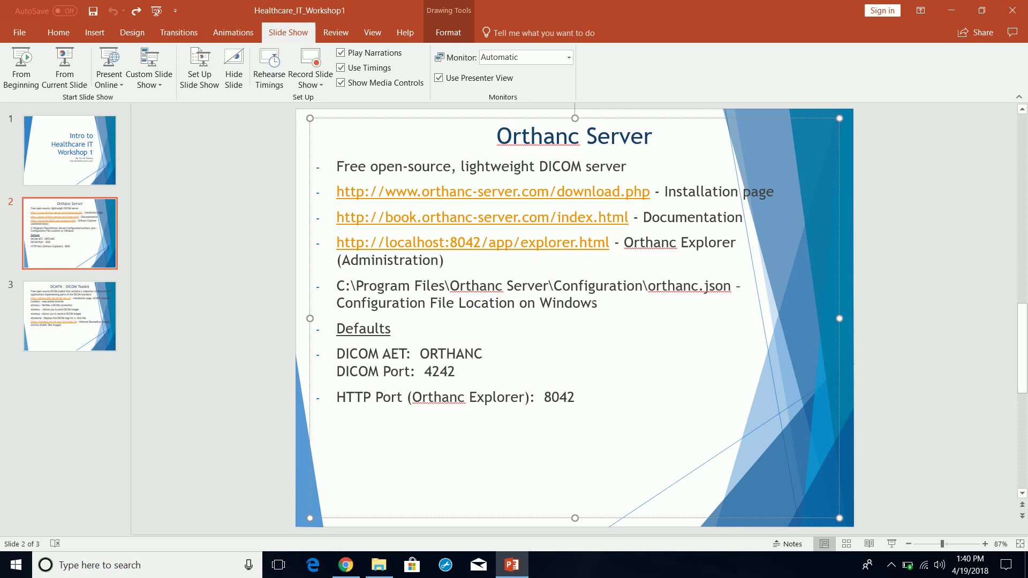
- Open a fresh File Explorer window and browse to the C: drive
{"action": "left_click", "coordinate": [378, 565]}
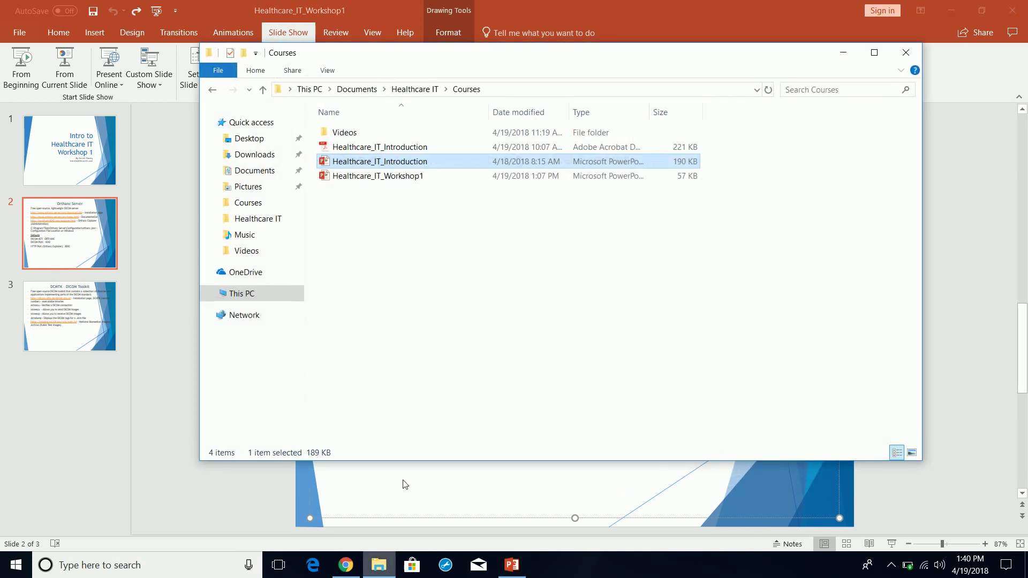
{"action": "left_click", "coordinate": [843, 52]}
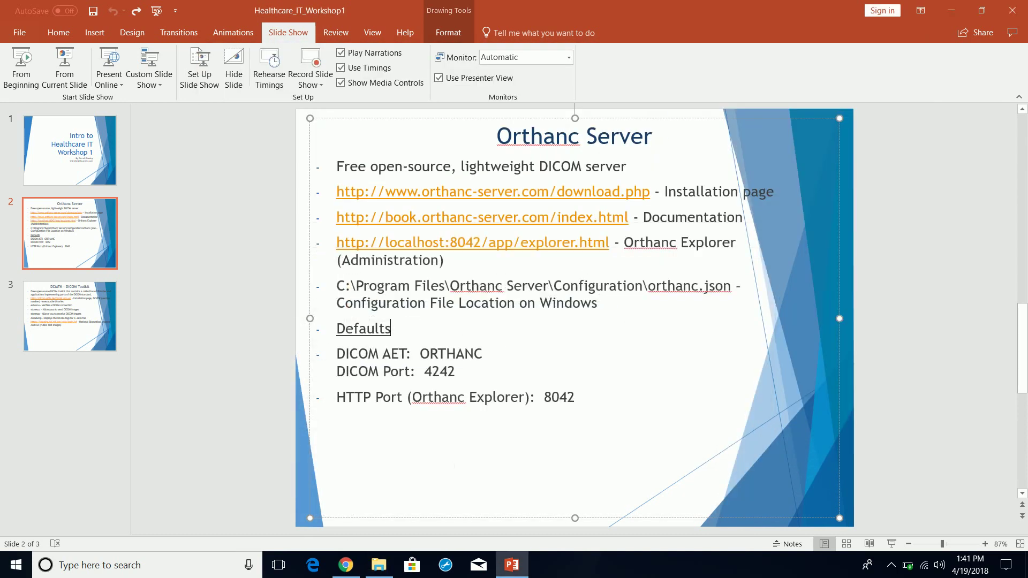
{"action": "right_click", "coordinate": [378, 568]}
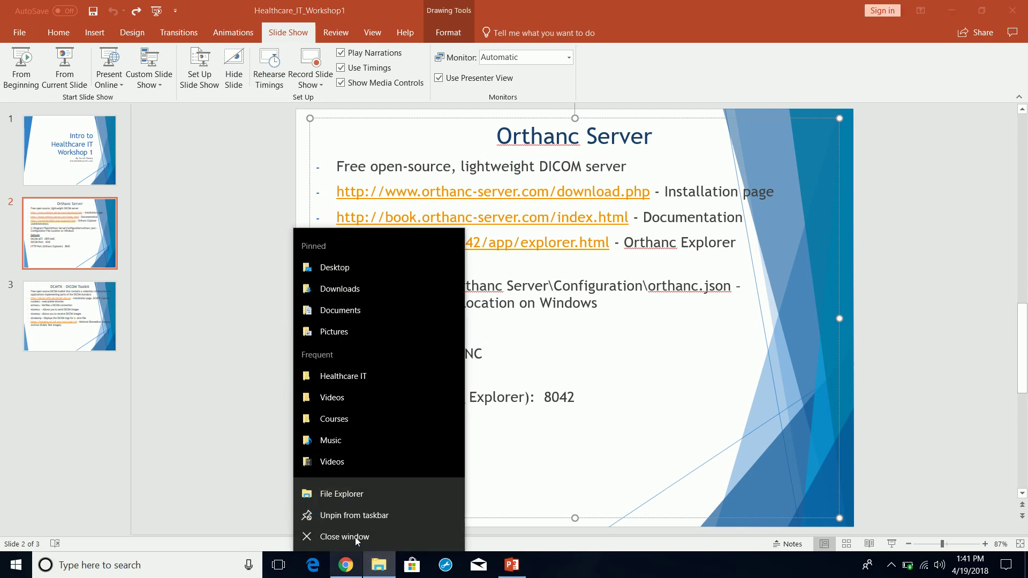
{"action": "left_click", "coordinate": [351, 498]}
{"action": "left_click", "coordinate": [297, 345]}
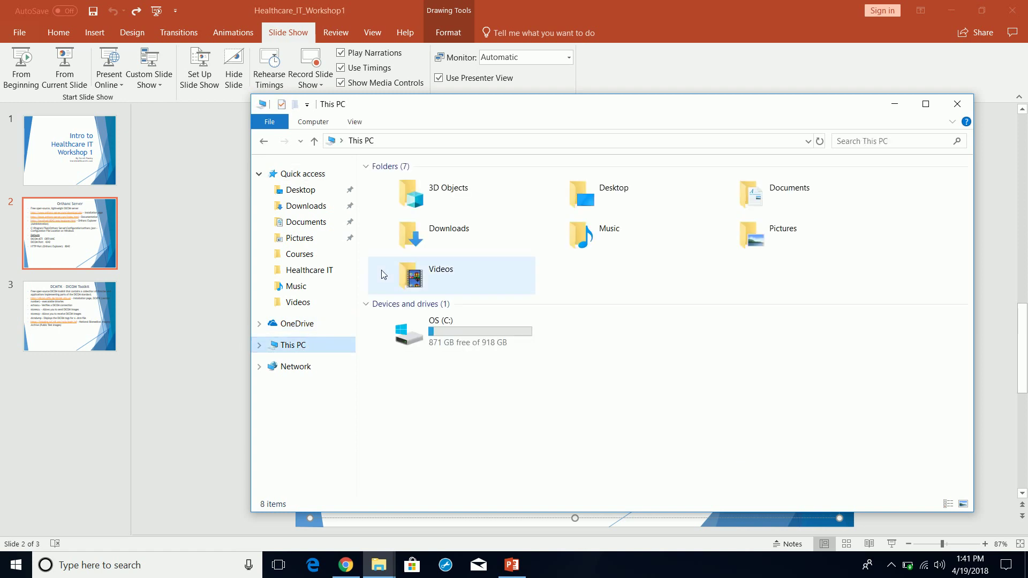
{"action": "double_click", "coordinate": [463, 335]}
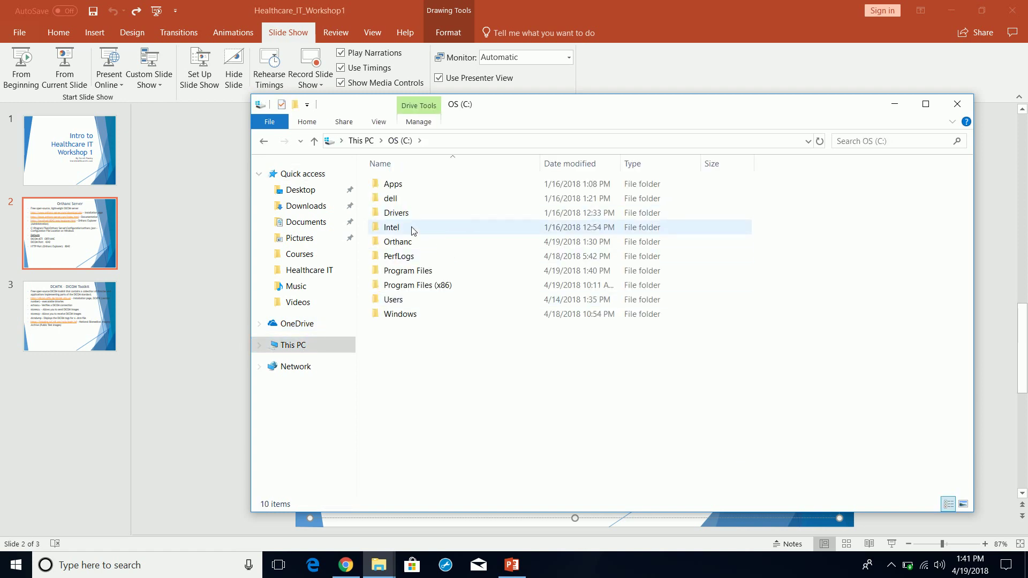
{"action": "double_click", "coordinate": [408, 271]}
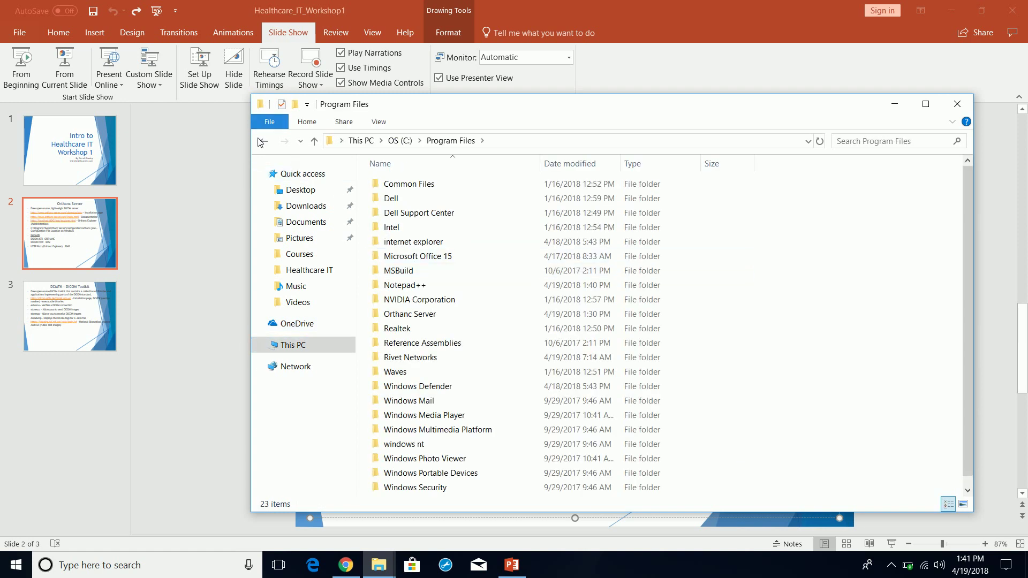
{"action": "left_click", "coordinate": [263, 140]}
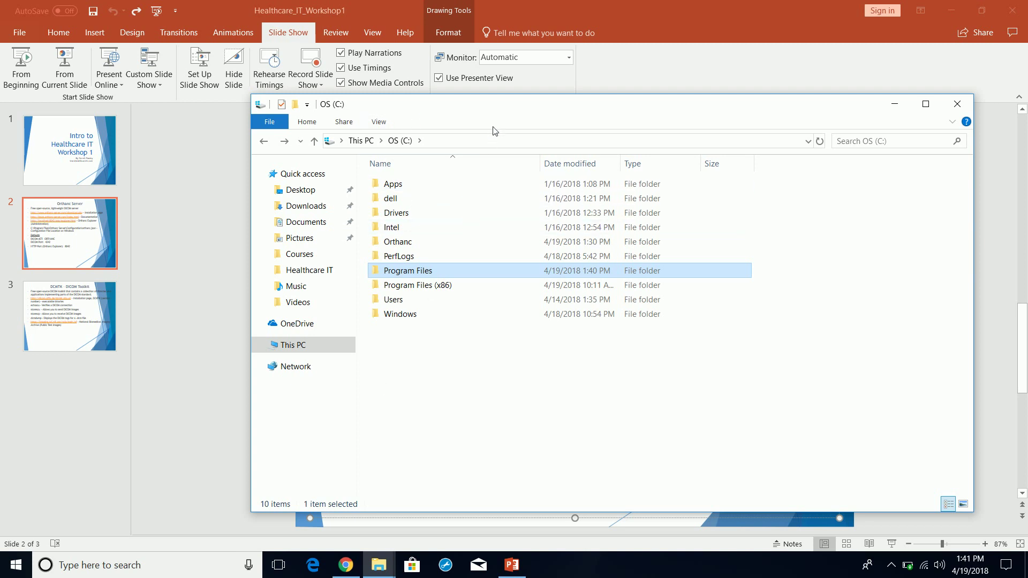
- Go into Program Files\Orthanc Server\Configuration and bring up the context menu for orthanc.json
{"action": "left_click_drag", "start_coordinate": [694, 107], "coordinate": [669, 83]}
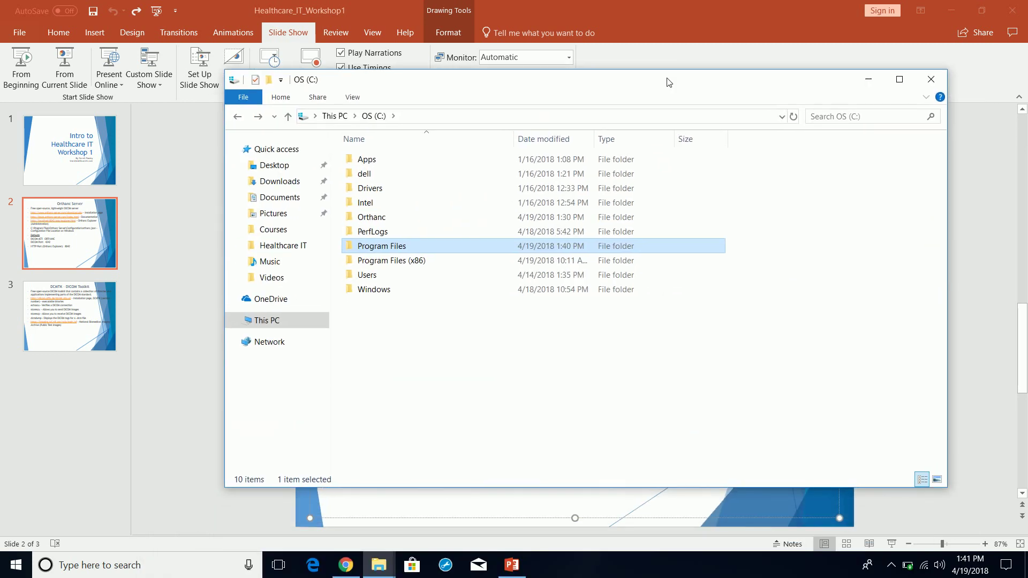
{"action": "double_click", "coordinate": [374, 248]}
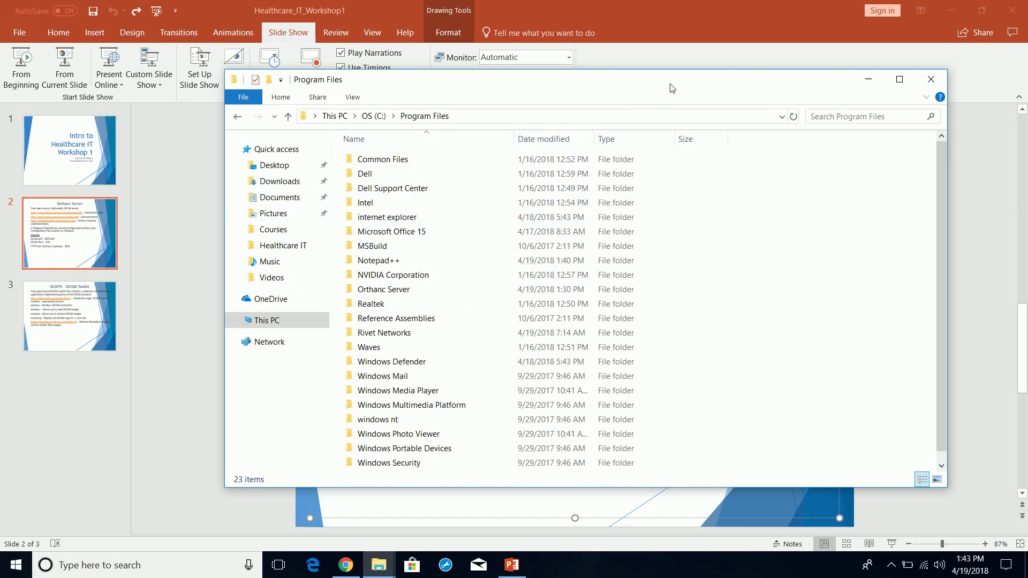
{"action": "left_click_drag", "start_coordinate": [673, 88], "coordinate": [648, 45]}
{"action": "double_click", "coordinate": [349, 247]}
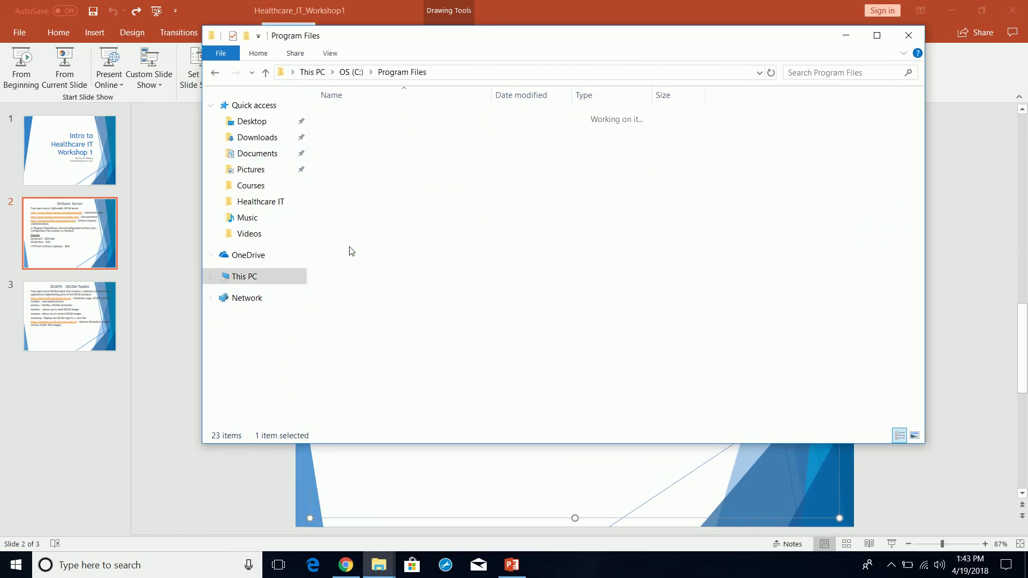
{"action": "left_click", "coordinate": [349, 116]}
{"action": "double_click", "coordinate": [349, 116]}
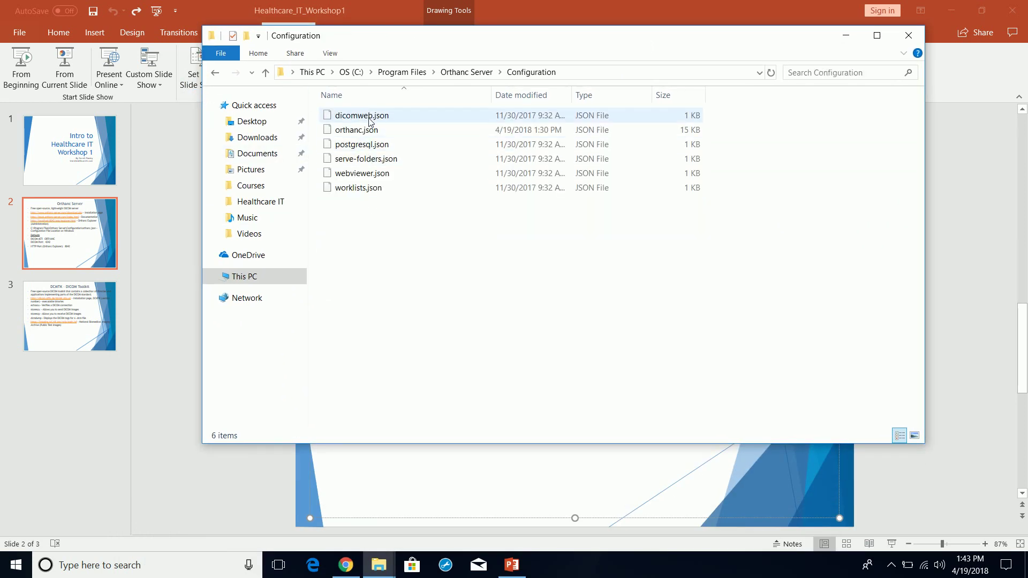
{"action": "left_click", "coordinate": [359, 130]}
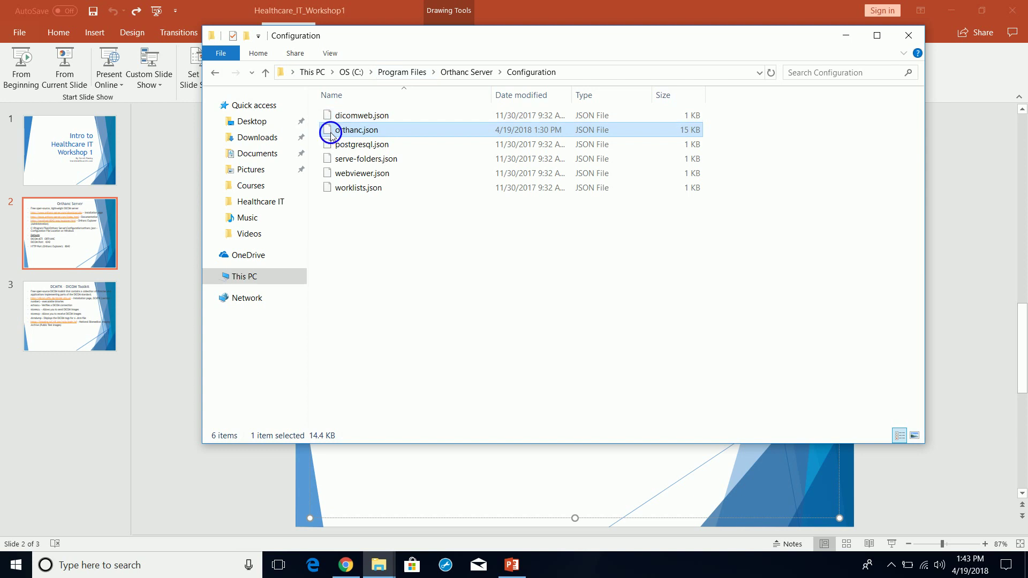
{"action": "right_click", "coordinate": [331, 136]}
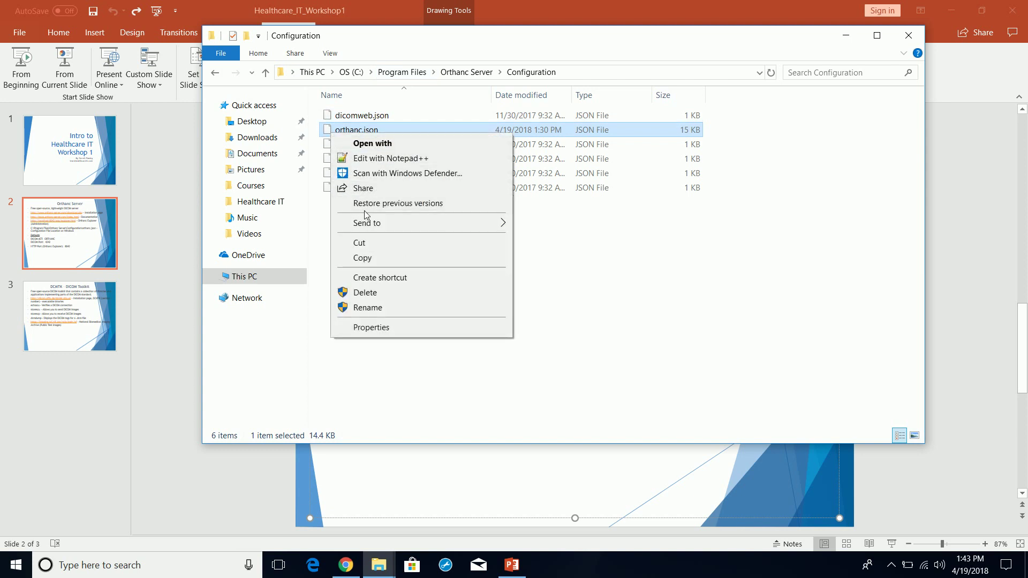
- Open orthanc.json with Notepad++, minimize Explorer, and maximize the editor
{"action": "left_click", "coordinate": [377, 159]}
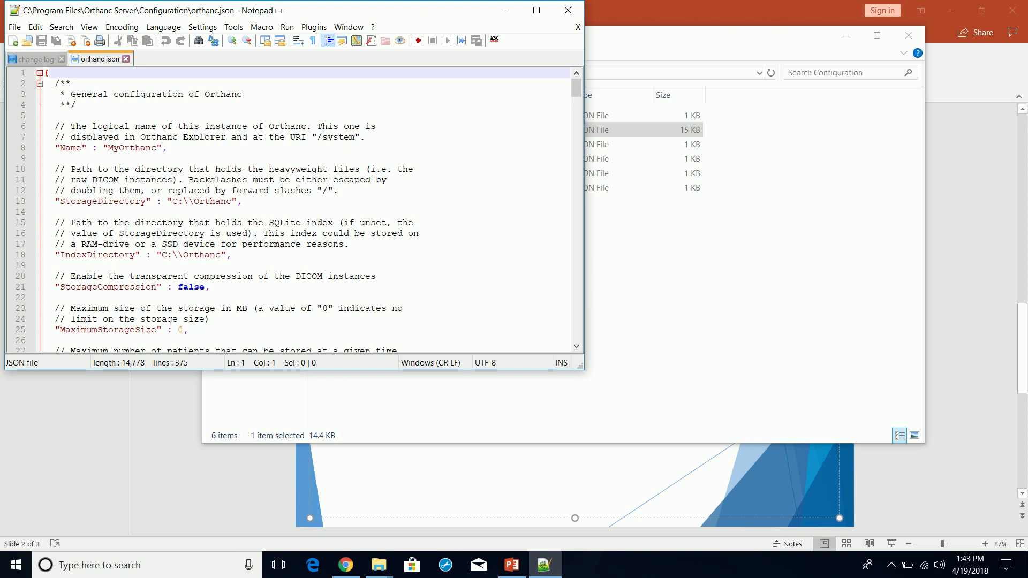
{"action": "left_click", "coordinate": [845, 36]}
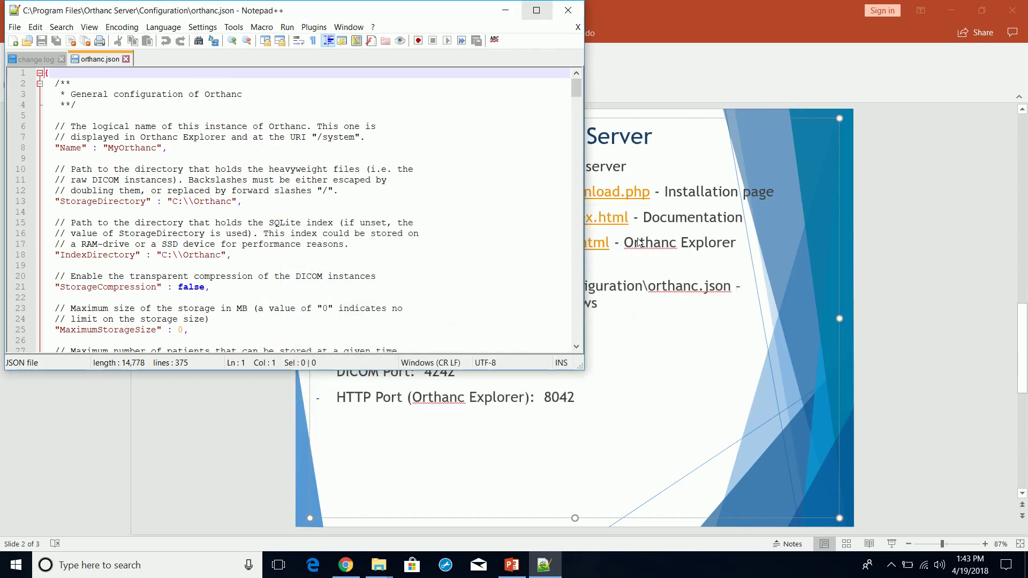
{"action": "left_click_drag", "start_coordinate": [359, 15], "coordinate": [634, 54]}
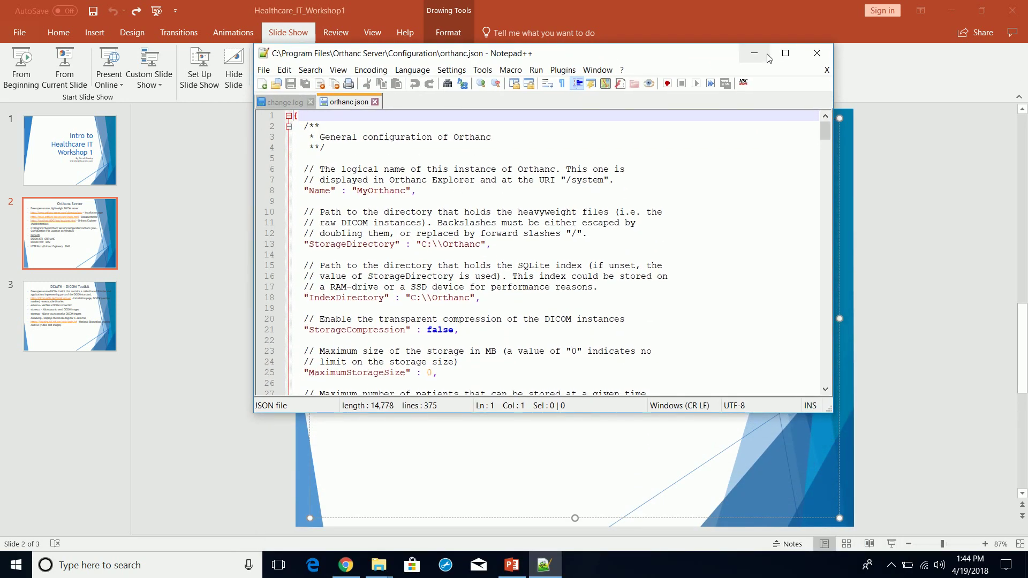
{"action": "left_click", "coordinate": [807, 52]}
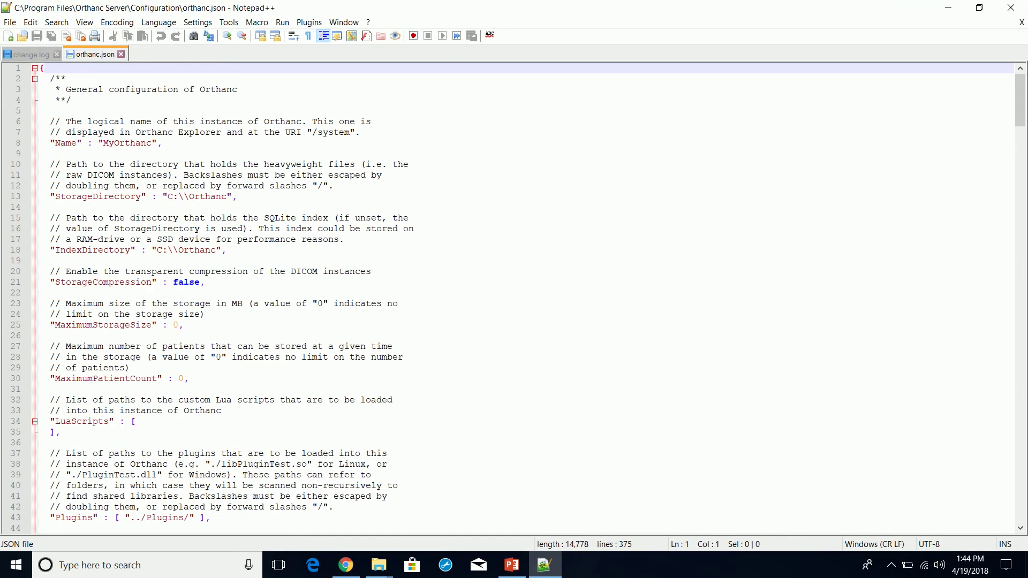
- Scroll down and highlight the default DicomAet ORTHANC and DicomPort 4242 settings
{"action": "scroll", "coordinate": [272, 220], "scroll_direction": "down", "scroll_amount": 2}
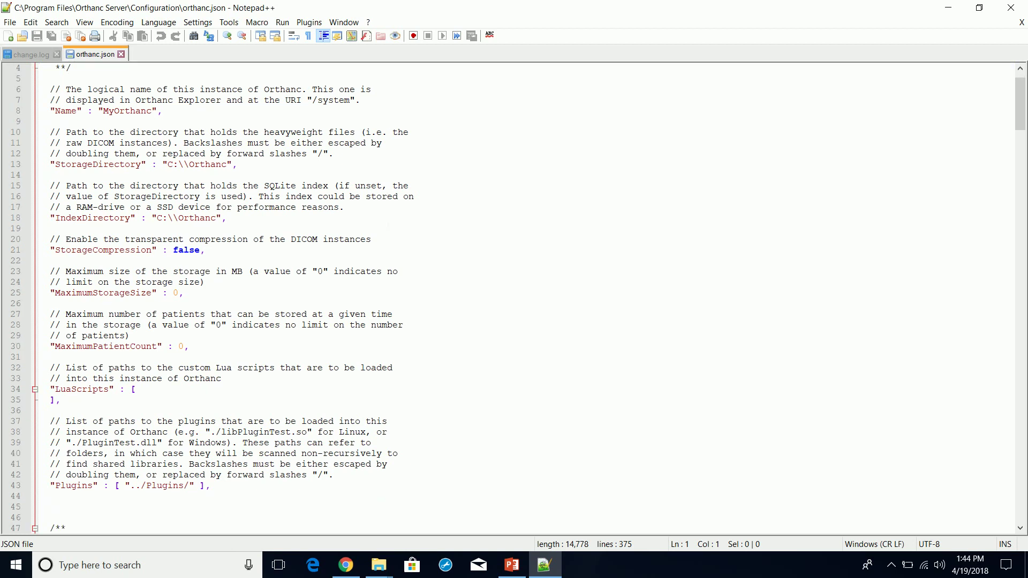
{"action": "scroll", "coordinate": [388, 225], "scroll_direction": "down", "scroll_amount": 1}
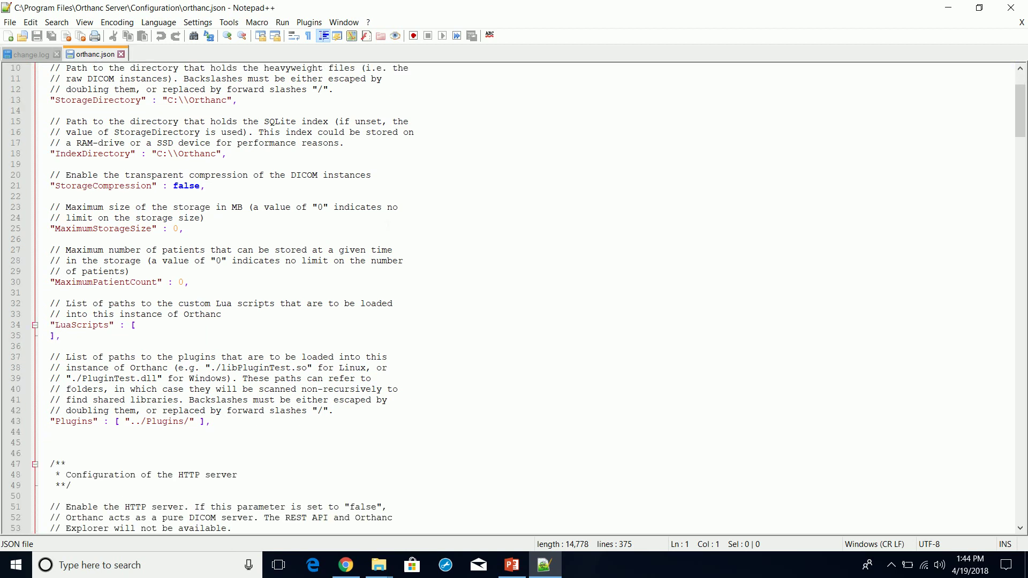
{"action": "scroll", "coordinate": [272, 90], "scroll_direction": "down", "scroll_amount": 18}
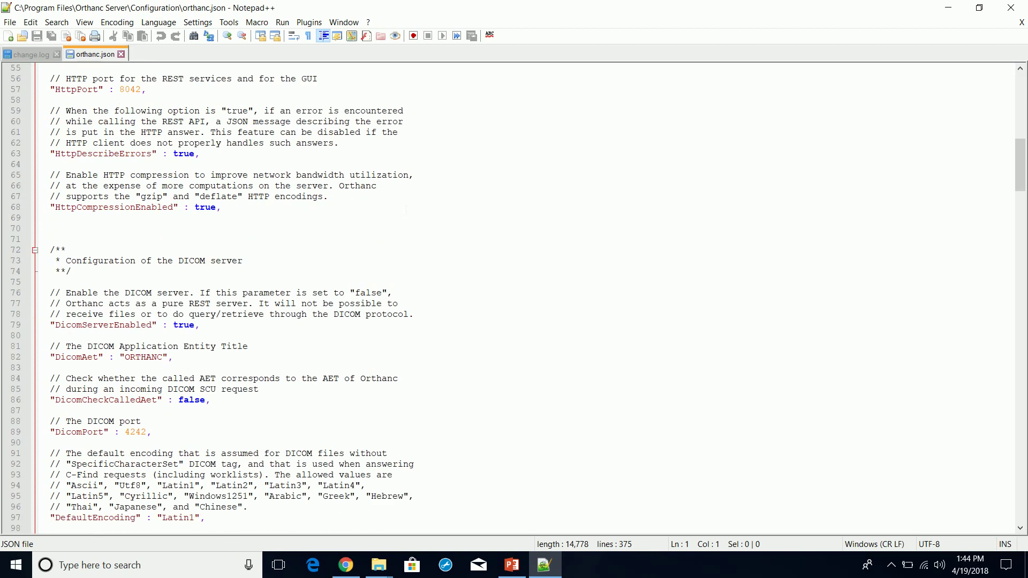
{"action": "scroll", "coordinate": [518, 299], "scroll_direction": "down", "scroll_amount": 1}
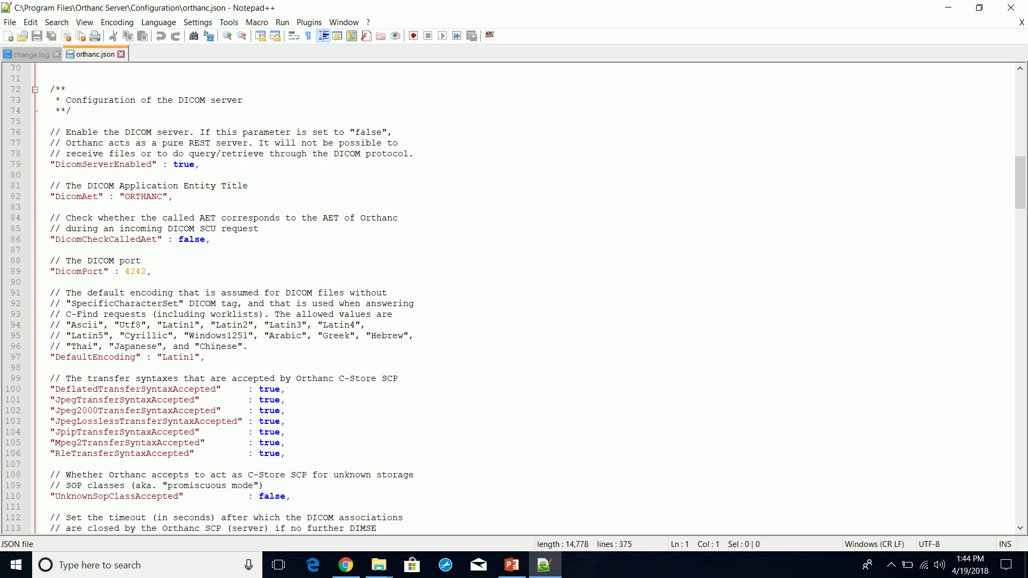
{"action": "left_click_drag", "start_coordinate": [162, 196], "coordinate": [125, 197]}
{"action": "left_click", "coordinate": [42, 207]}
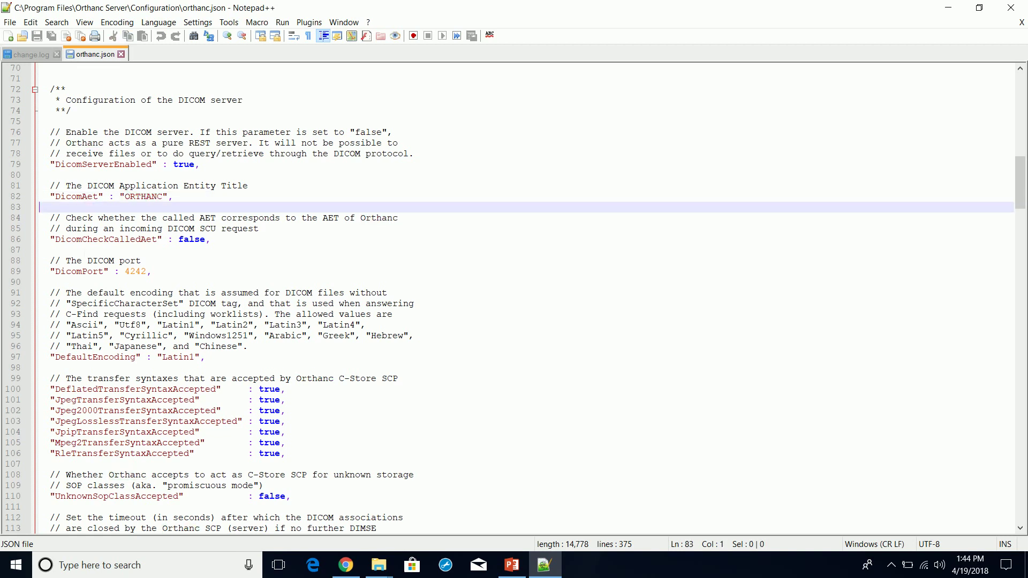
{"action": "left_click_drag", "start_coordinate": [146, 271], "coordinate": [55, 271]}
{"action": "left_click", "coordinate": [152, 272]}
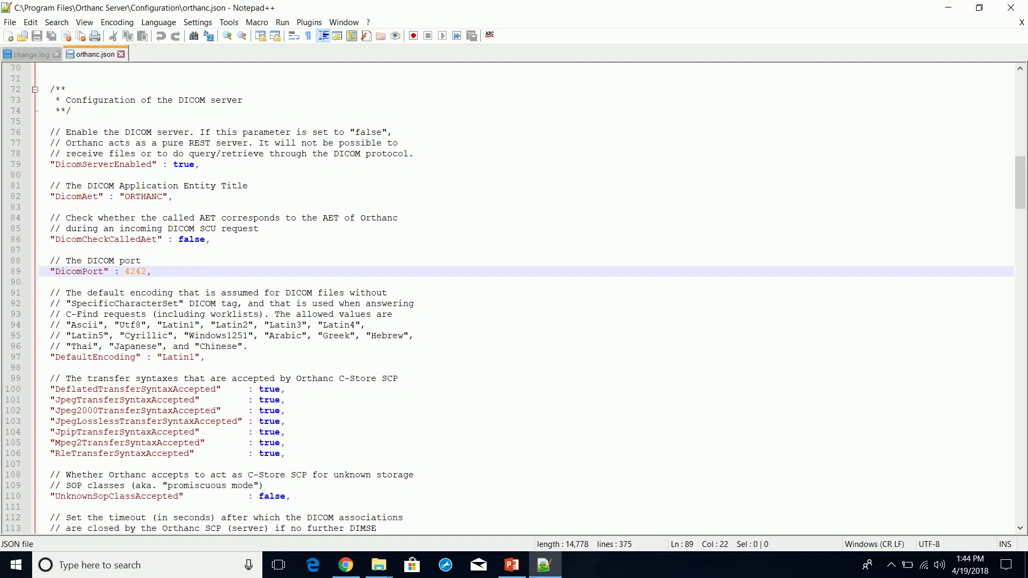
- Scroll back up to the top of orthanc.json
{"action": "scroll", "coordinate": [518, 299], "scroll_direction": "up", "scroll_amount": 1}
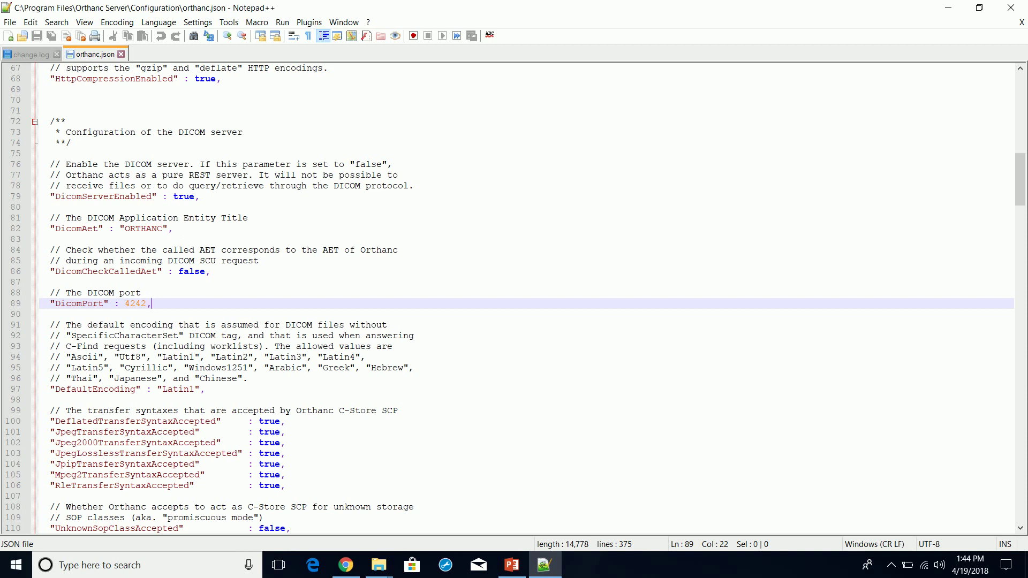
{"action": "scroll", "coordinate": [518, 298], "scroll_direction": "up", "scroll_amount": 3}
{"action": "scroll", "coordinate": [518, 299], "scroll_direction": "up", "scroll_amount": 6}
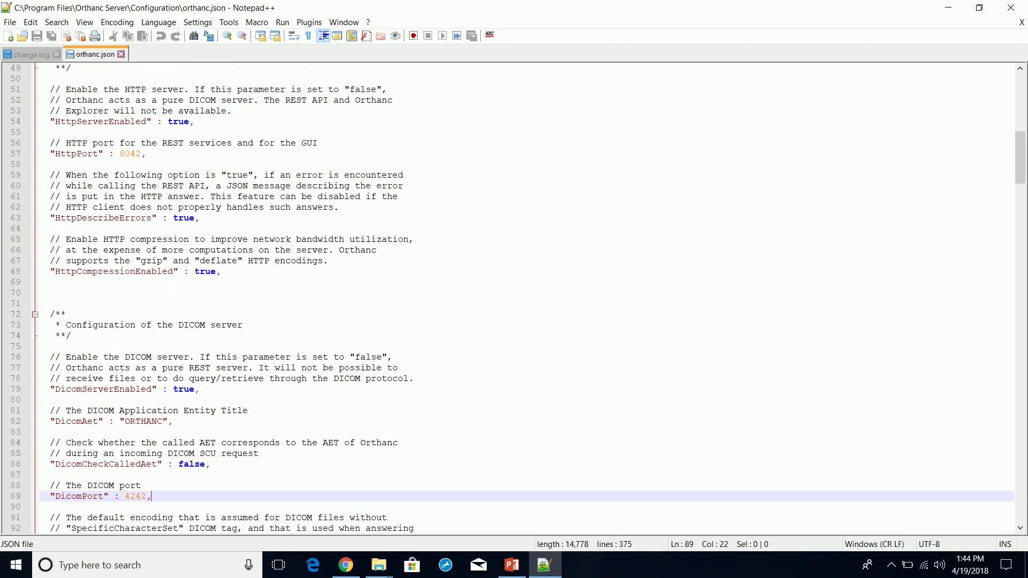
{"action": "scroll", "coordinate": [518, 299], "scroll_direction": "down", "scroll_amount": 6}
{"action": "scroll", "coordinate": [518, 299], "scroll_direction": "down", "scroll_amount": 4}
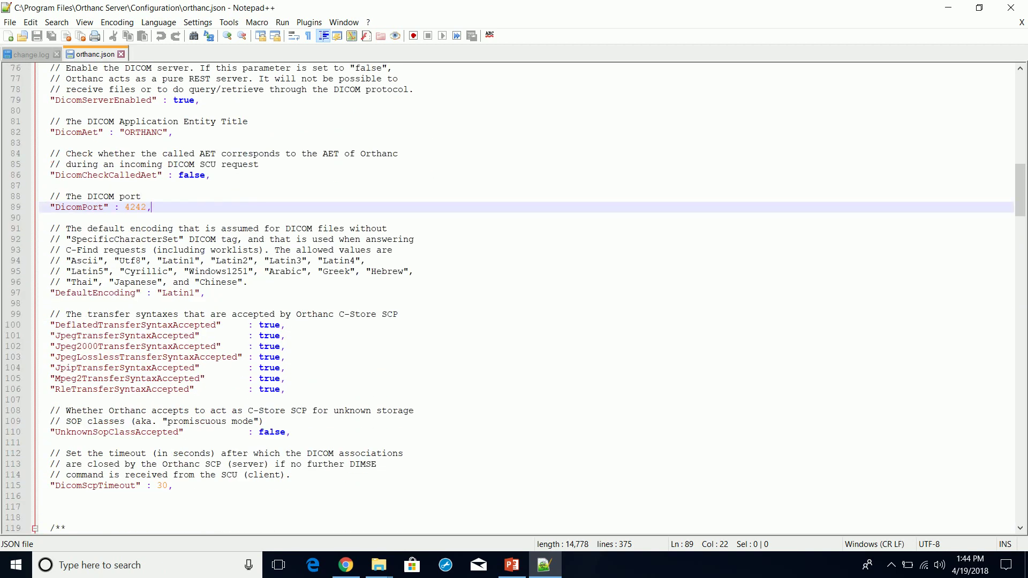
{"action": "scroll", "coordinate": [518, 298], "scroll_direction": "up", "scroll_amount": 10}
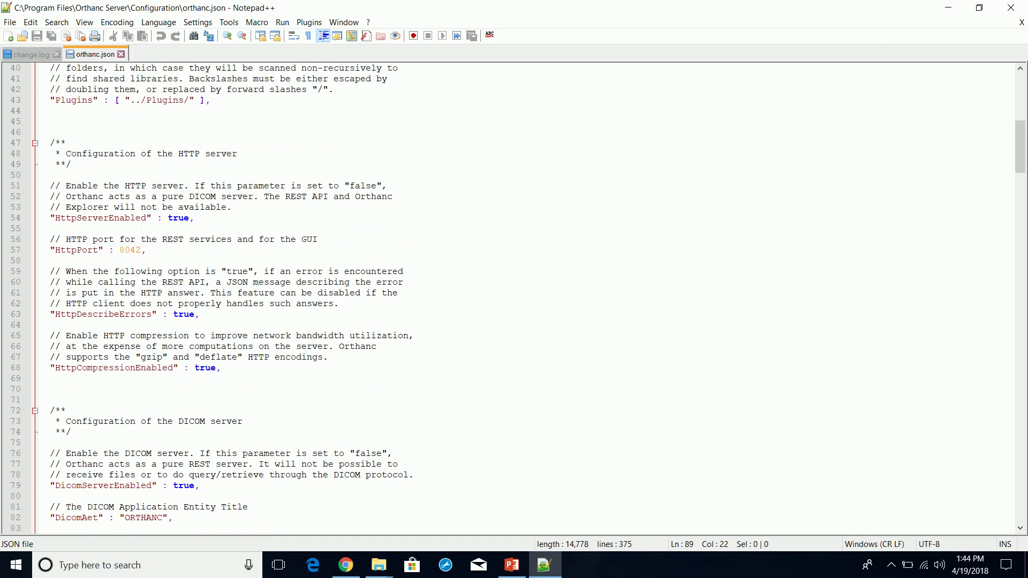
{"action": "scroll", "coordinate": [518, 299], "scroll_direction": "up", "scroll_amount": 13}
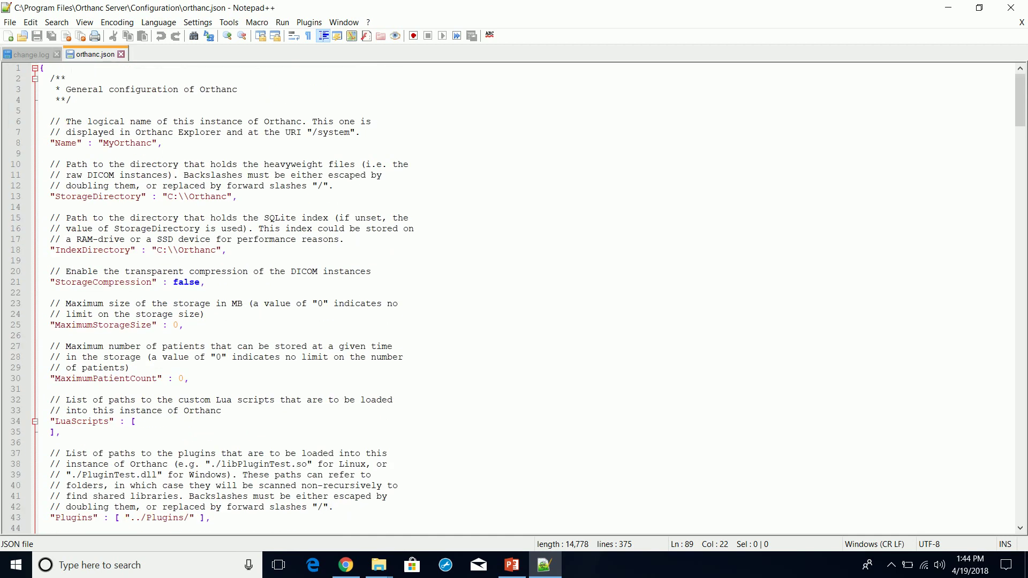
- Close both Notepad++ documents and point out the slide's AET ORTHANC and DICOM Port 4242
{"action": "left_click", "coordinate": [1021, 22]}
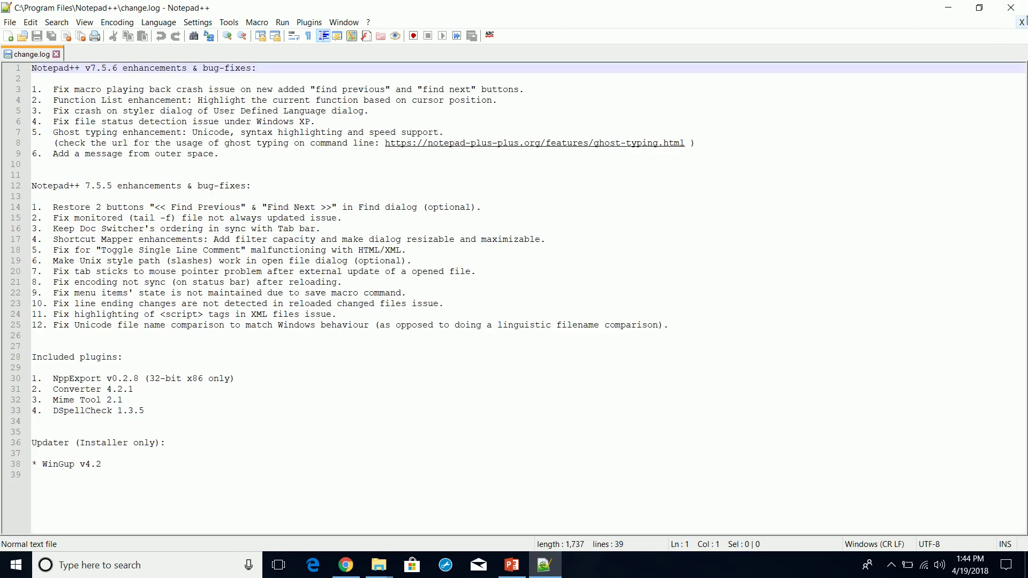
{"action": "left_click", "coordinate": [1021, 23]}
{"action": "left_click", "coordinate": [1010, 8]}
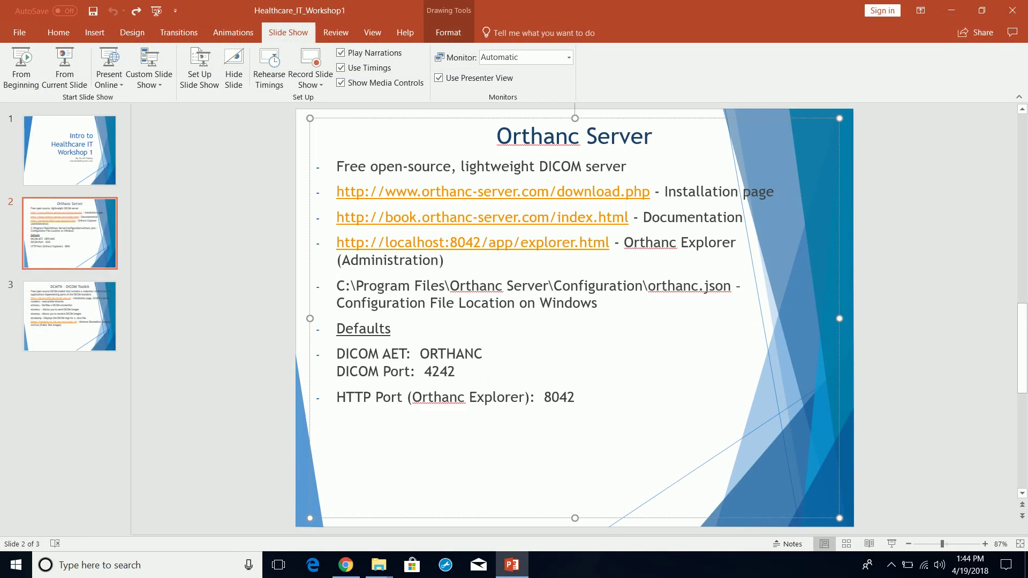
{"action": "left_click", "coordinate": [438, 353]}
{"action": "left_click", "coordinate": [440, 371]}
- Reopen orthanc.json in Notepad++ from the Configuration folder and highlight HttpPort 8042
{"action": "left_click", "coordinate": [378, 565]}
{"action": "left_click", "coordinate": [413, 517]}
{"action": "right_click", "coordinate": [341, 132]}
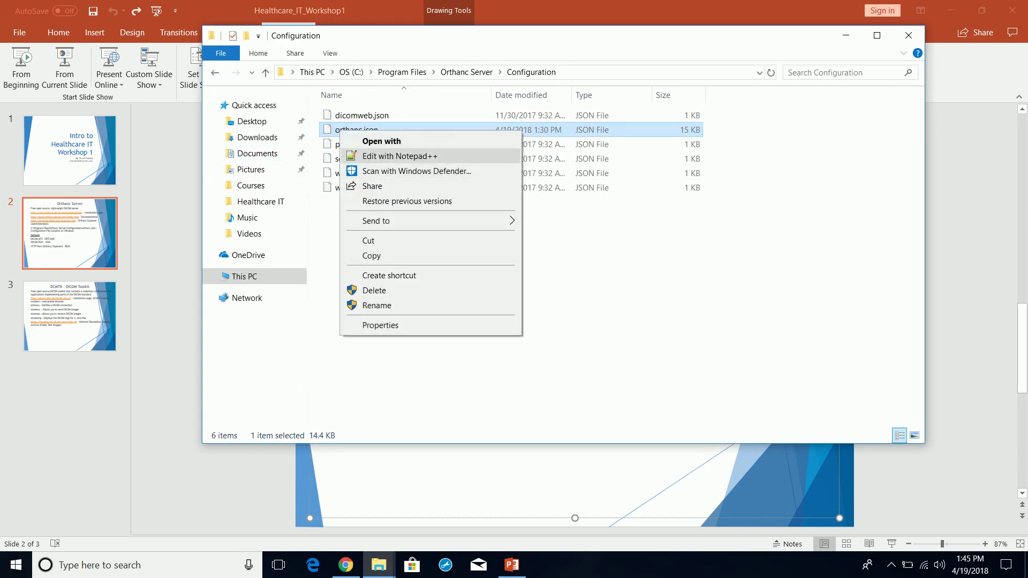
{"action": "left_click", "coordinate": [374, 156]}
{"action": "scroll", "coordinate": [272, 218], "scroll_direction": "down", "scroll_amount": 12}
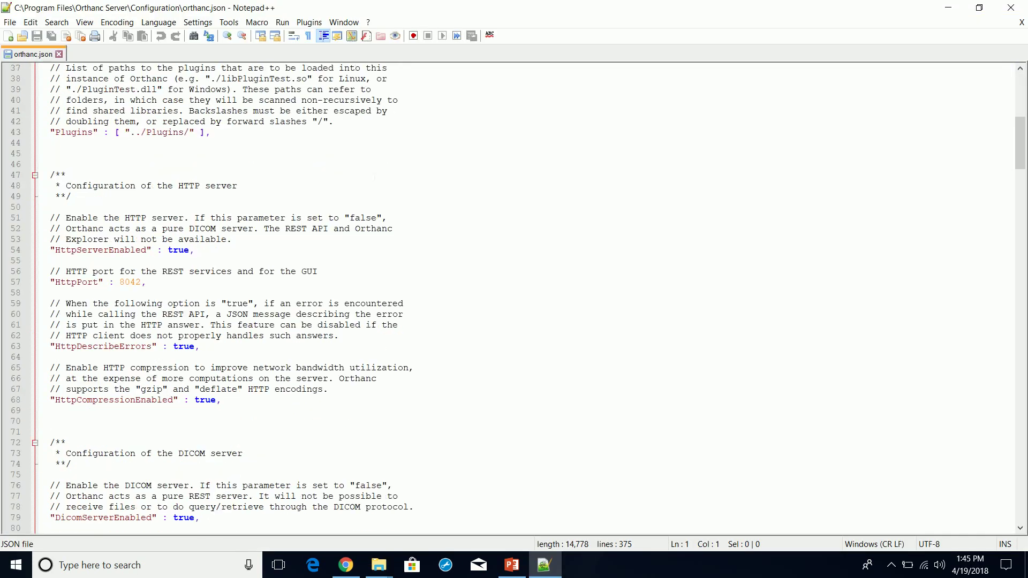
{"action": "left_click_drag", "start_coordinate": [199, 292], "coordinate": [199, 291]}
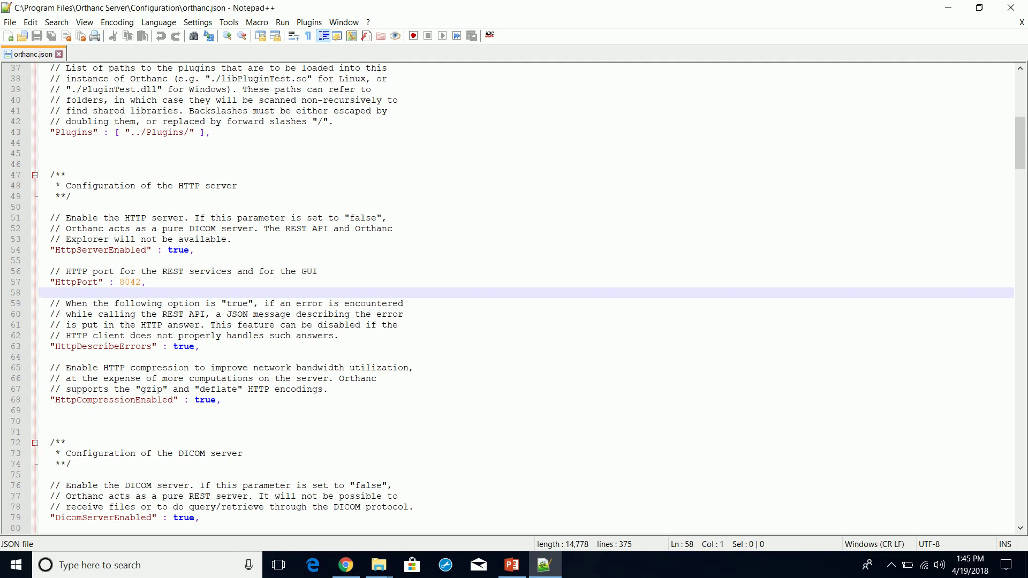
- Close Notepad++, minimize Explorer, and restore PowerPoint on the Orthanc Server slide
{"action": "left_click", "coordinate": [1010, 7]}
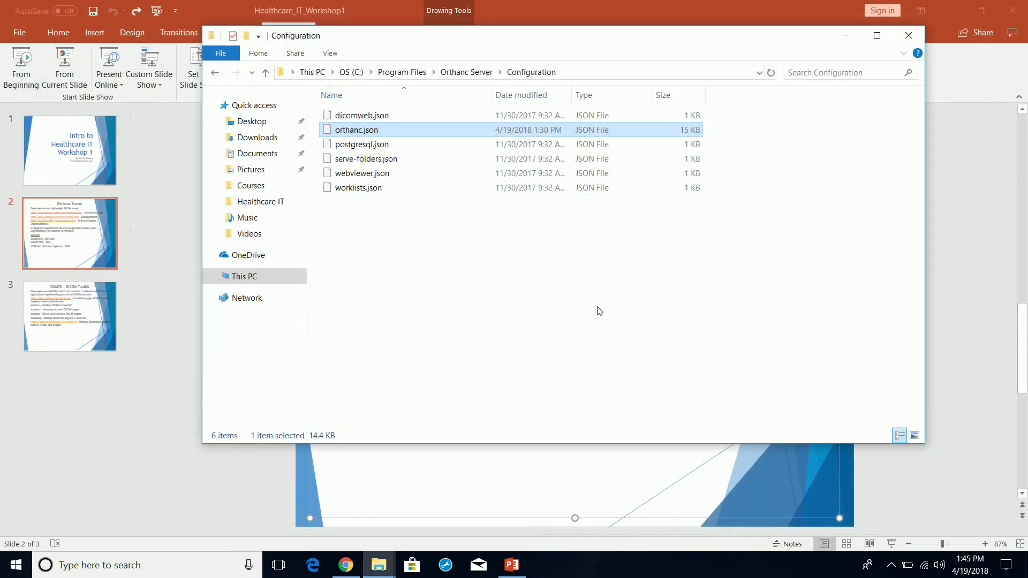
{"action": "left_click", "coordinate": [844, 38]}
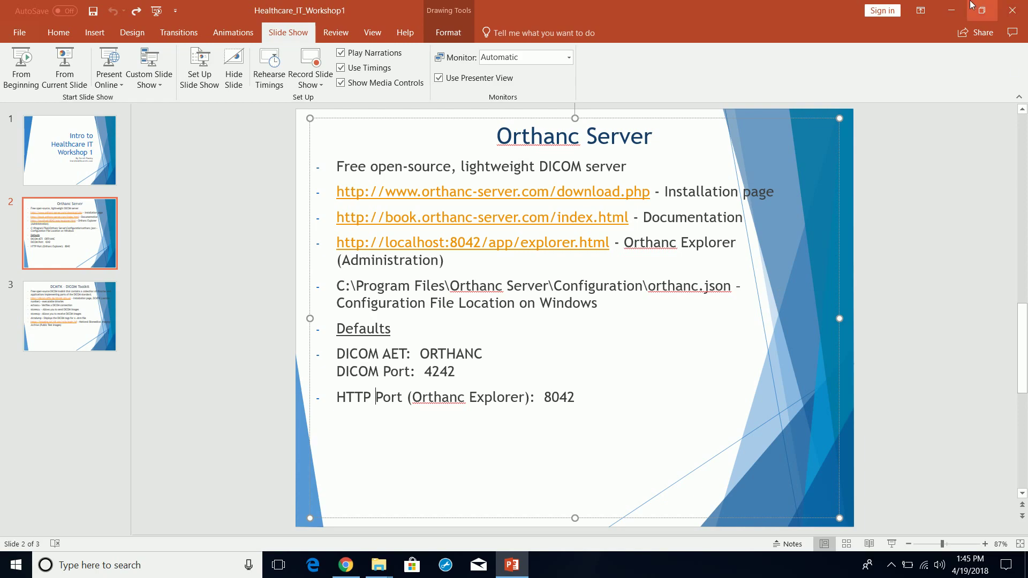
{"action": "left_click", "coordinate": [951, 9]}
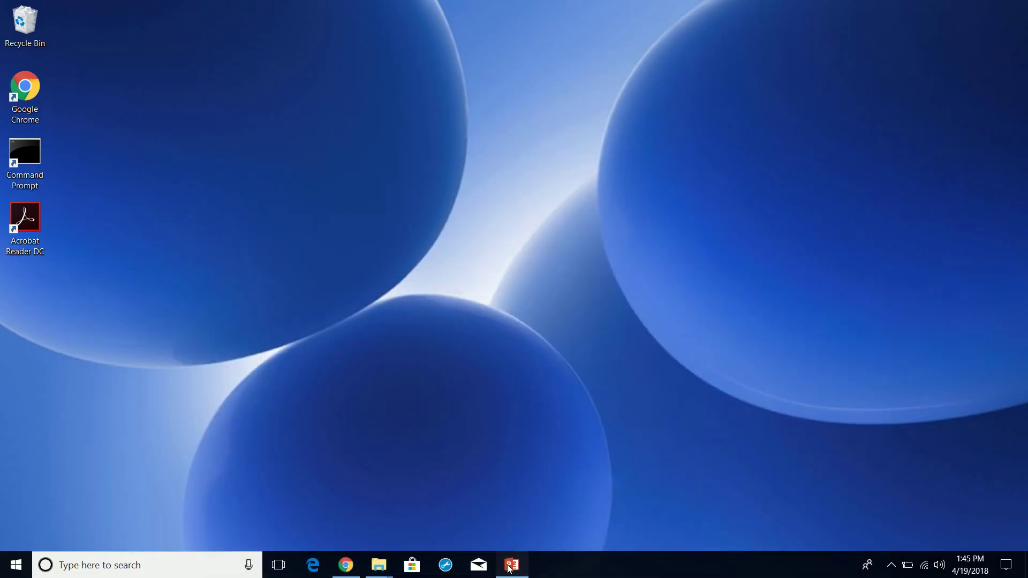
{"action": "left_click", "coordinate": [512, 565]}
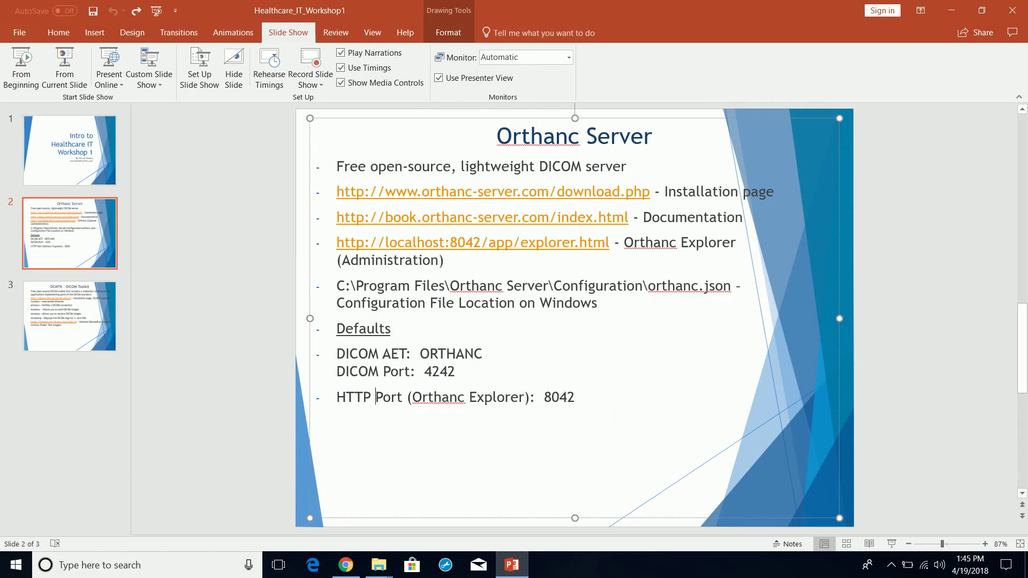